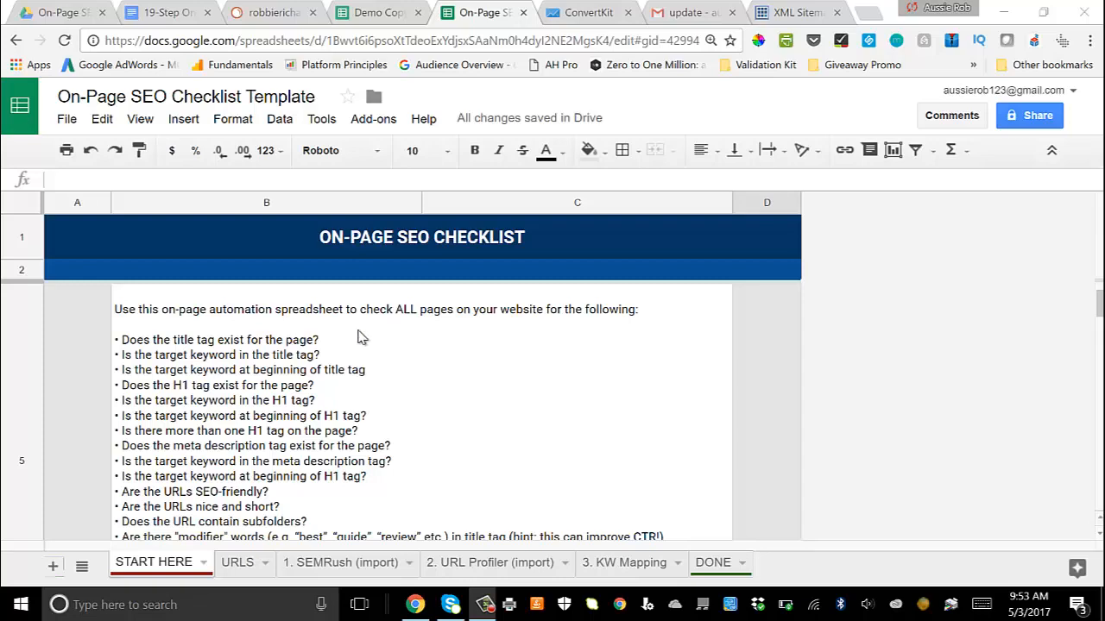
Step: Review the START HERE instructions and the target keywords on the 3. KW Mapping sheet of the checklist template
scroll(397, 326, down, 5)
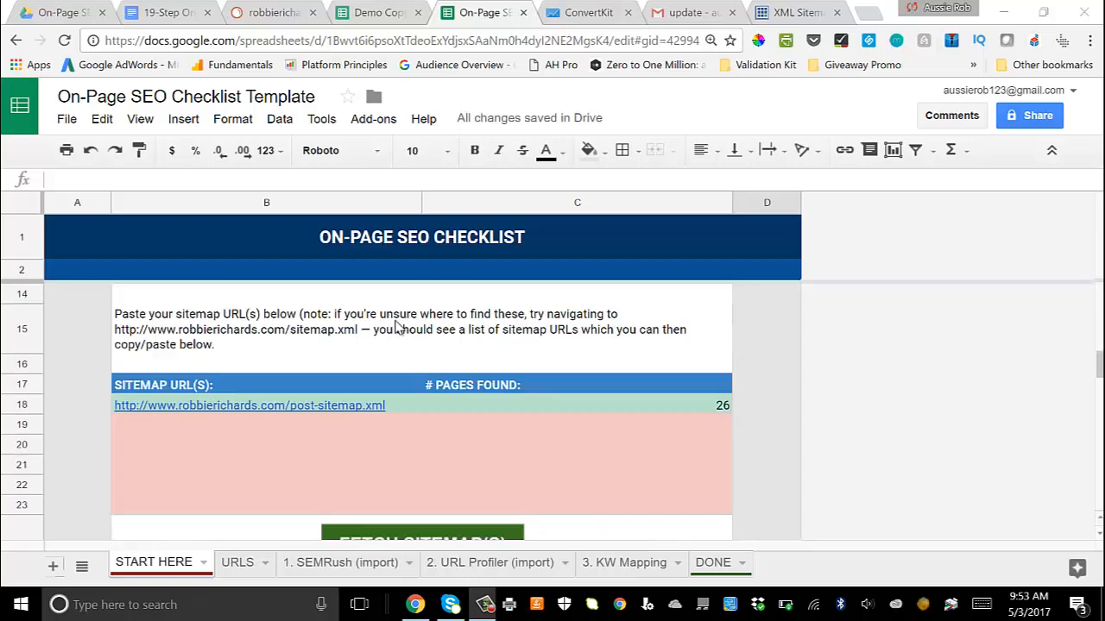
scroll(397, 327, up, 3)
scroll(395, 326, up, 3)
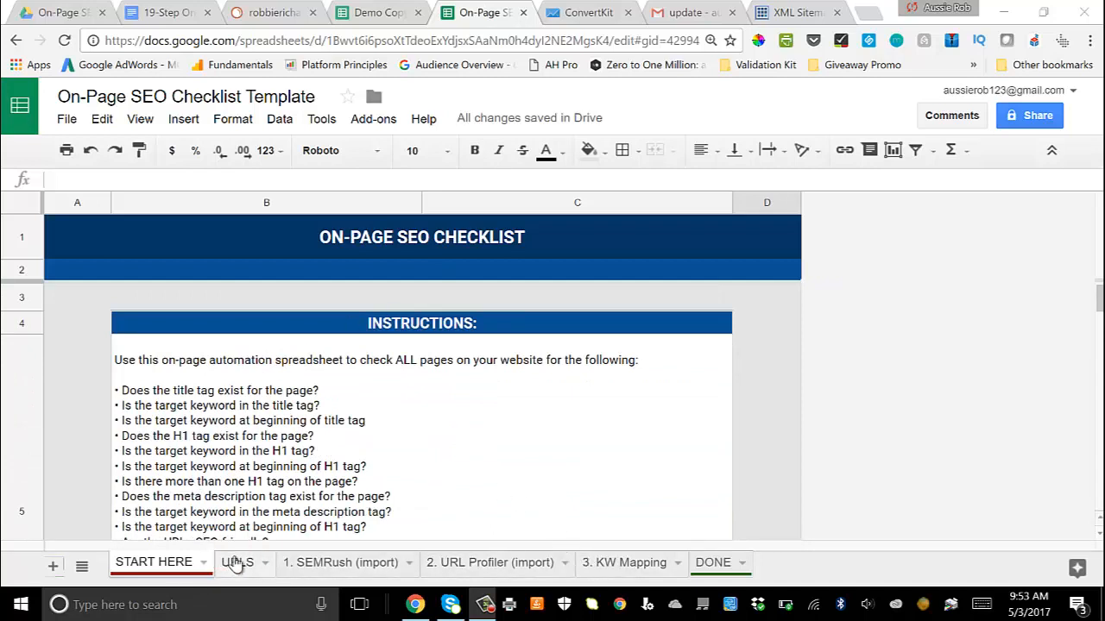
click(620, 565)
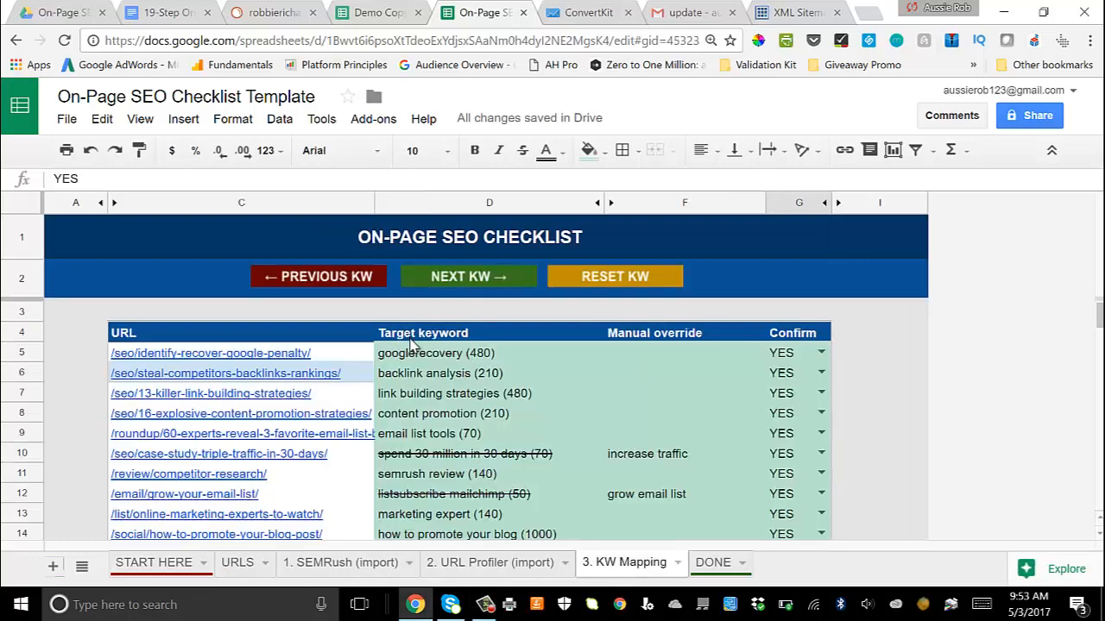
scroll(414, 352, down, 5)
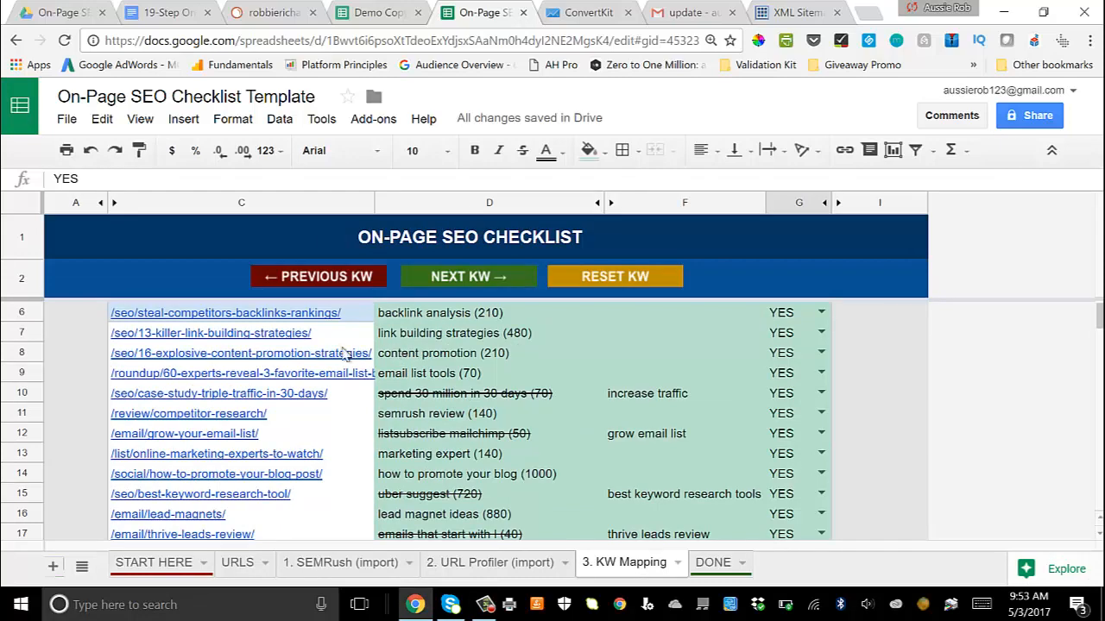
scroll(294, 359, up, 5)
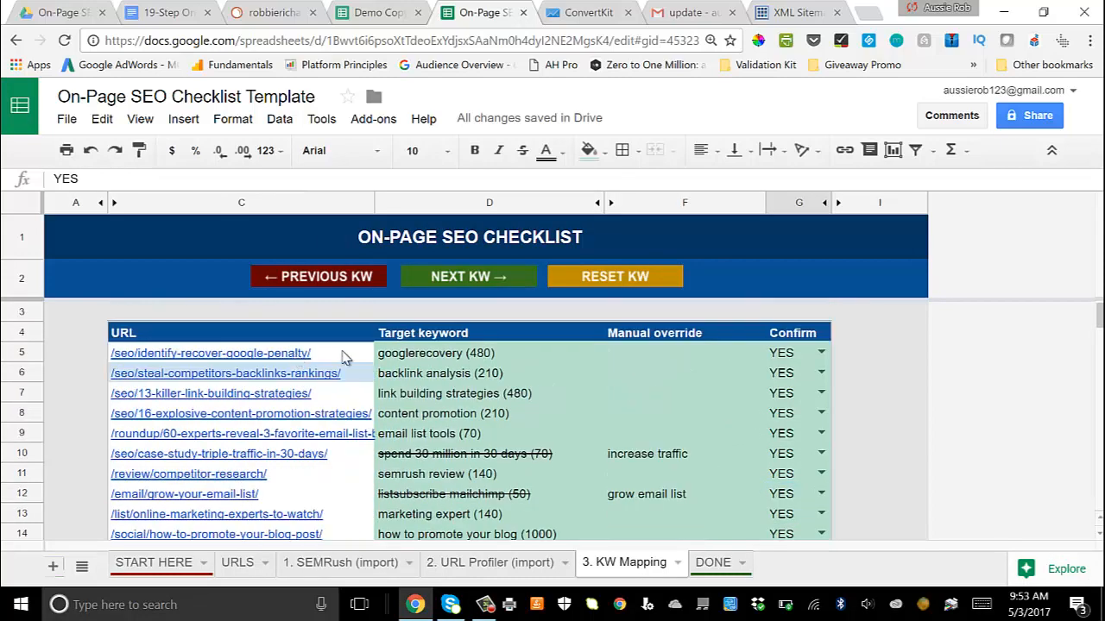
Step: Examine the DONE sheet's basic, H1, title, meta description and URL checks for each page
click(699, 569)
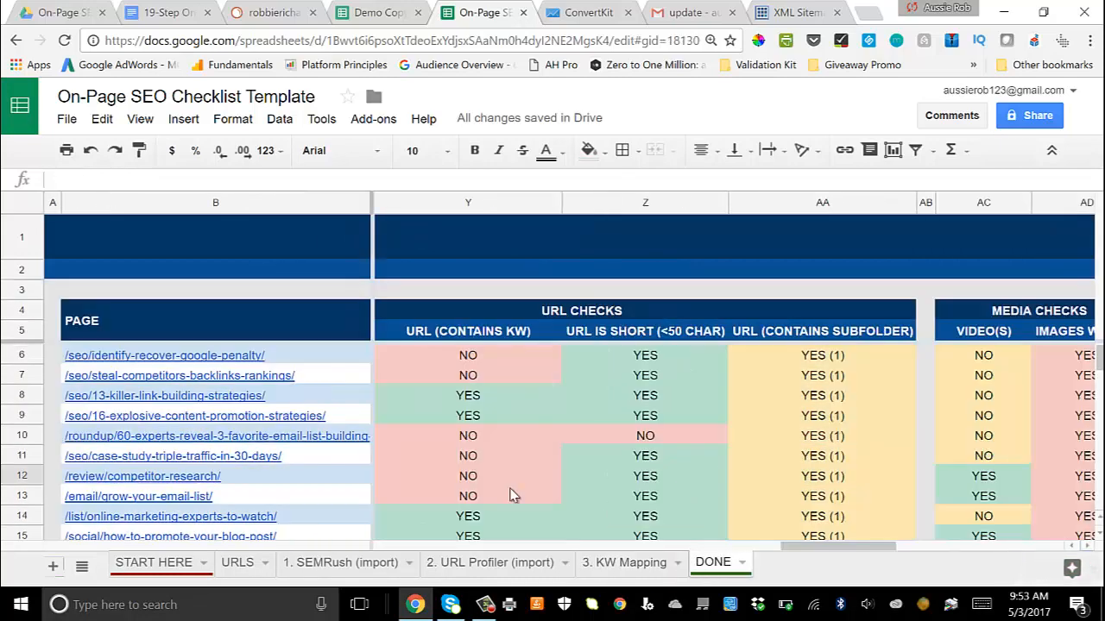
scroll(414, 443, down, 1)
scroll(414, 444, down, 3)
scroll(403, 434, up, 4)
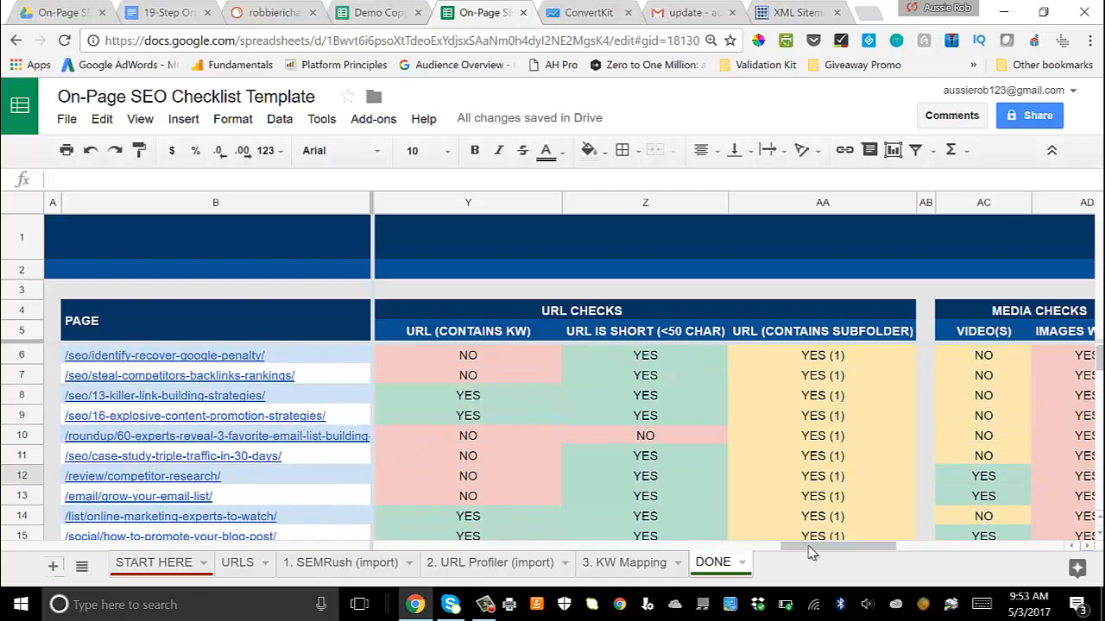
drag(808, 546, 442, 474)
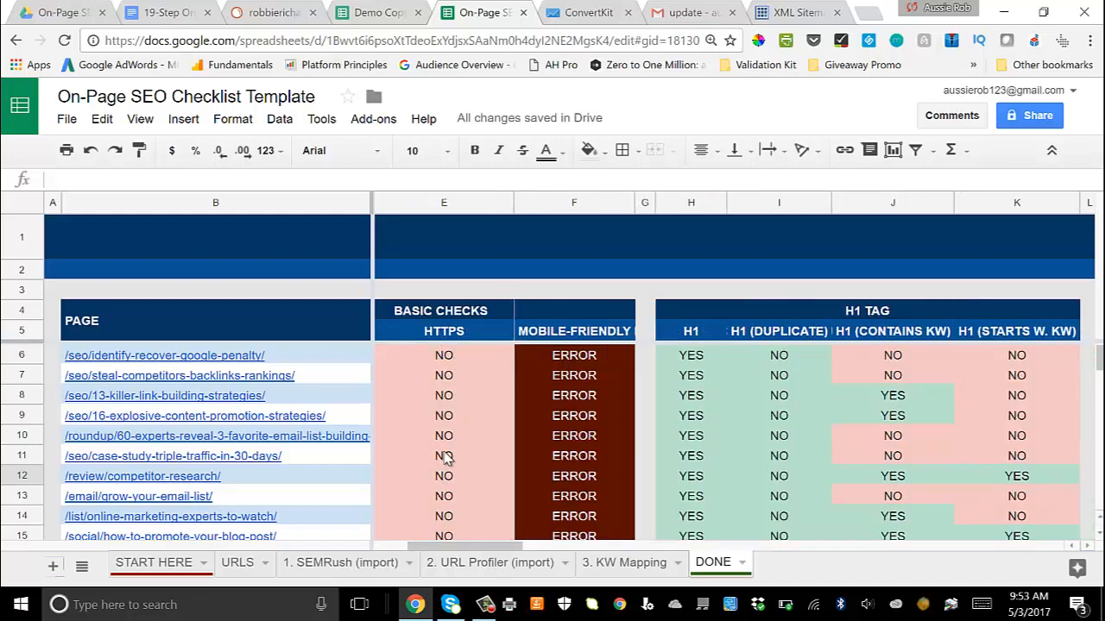
drag(451, 546, 425, 545)
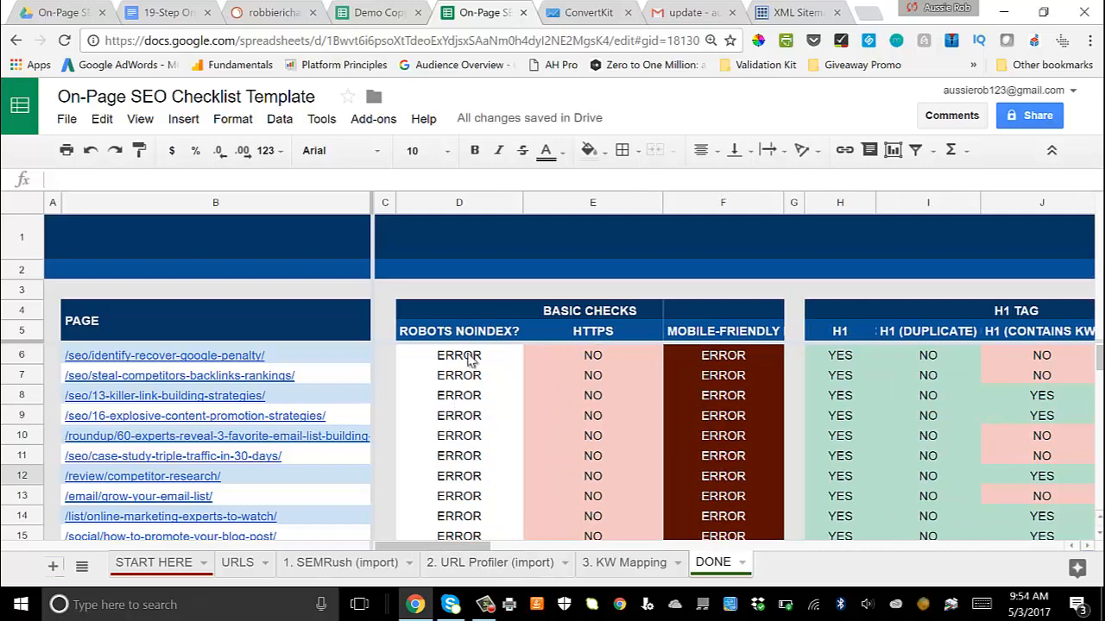
scroll(478, 412, down, 2)
scroll(478, 412, up, 2)
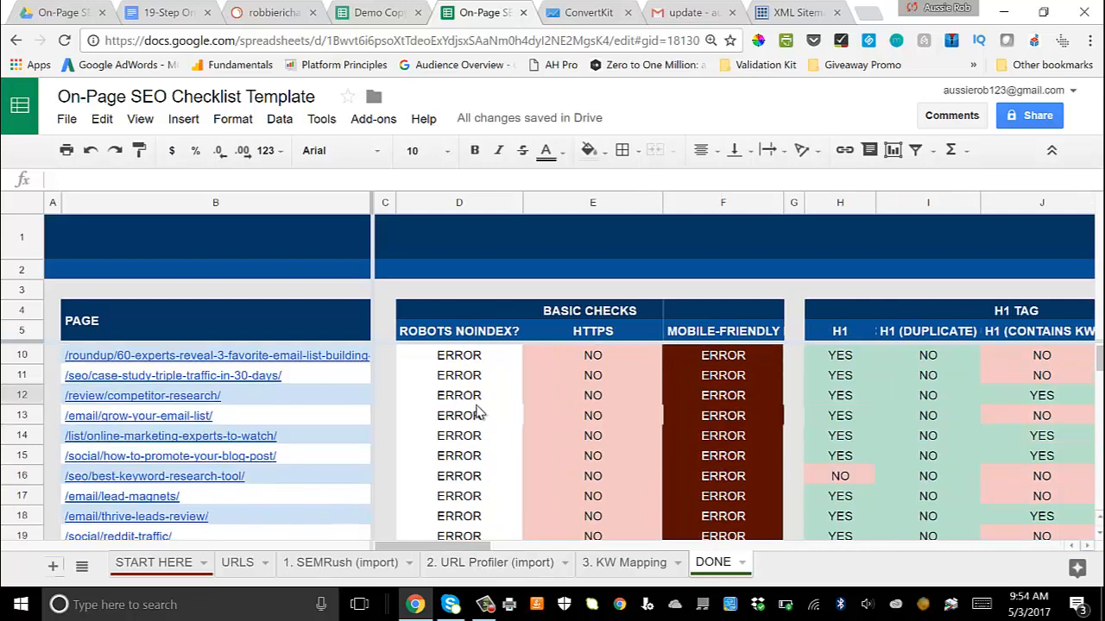
scroll(478, 413, down, 1)
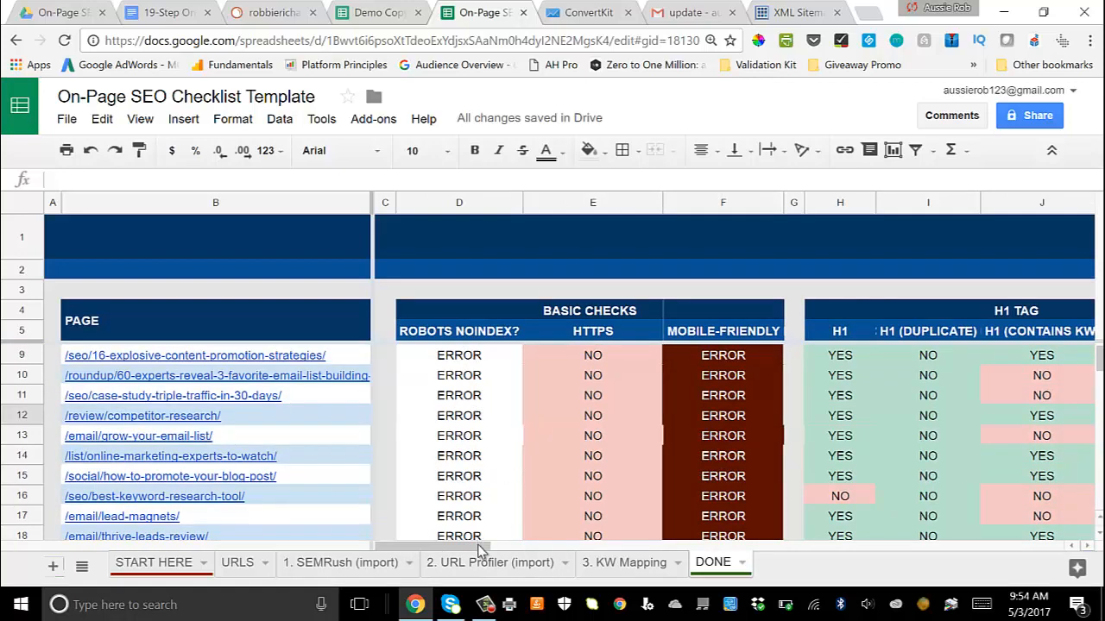
drag(483, 547, 560, 551)
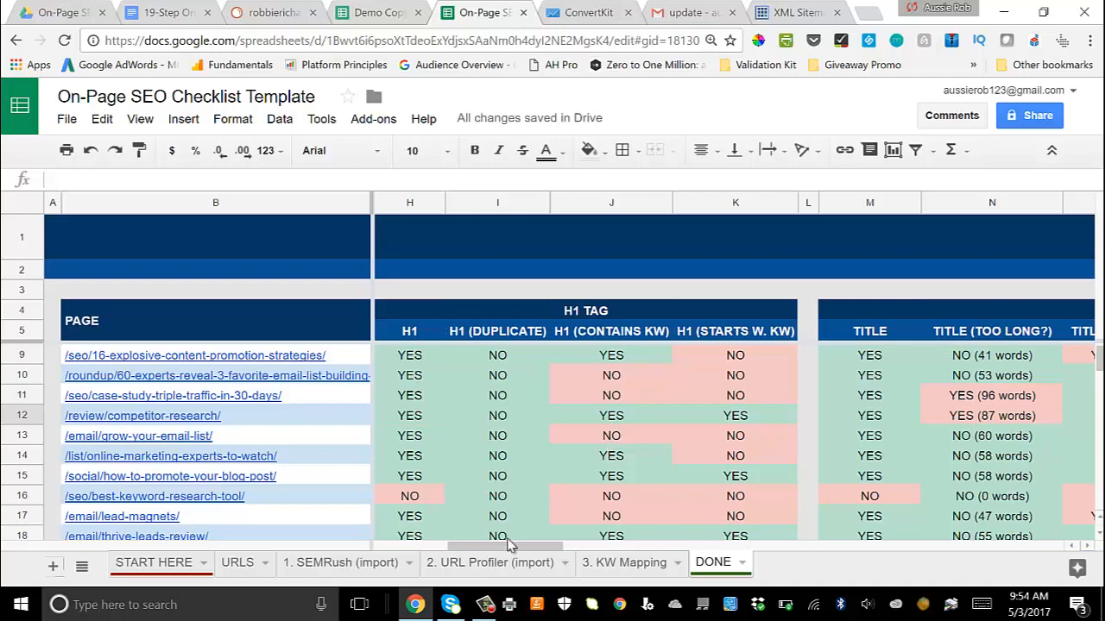
drag(515, 552, 723, 551)
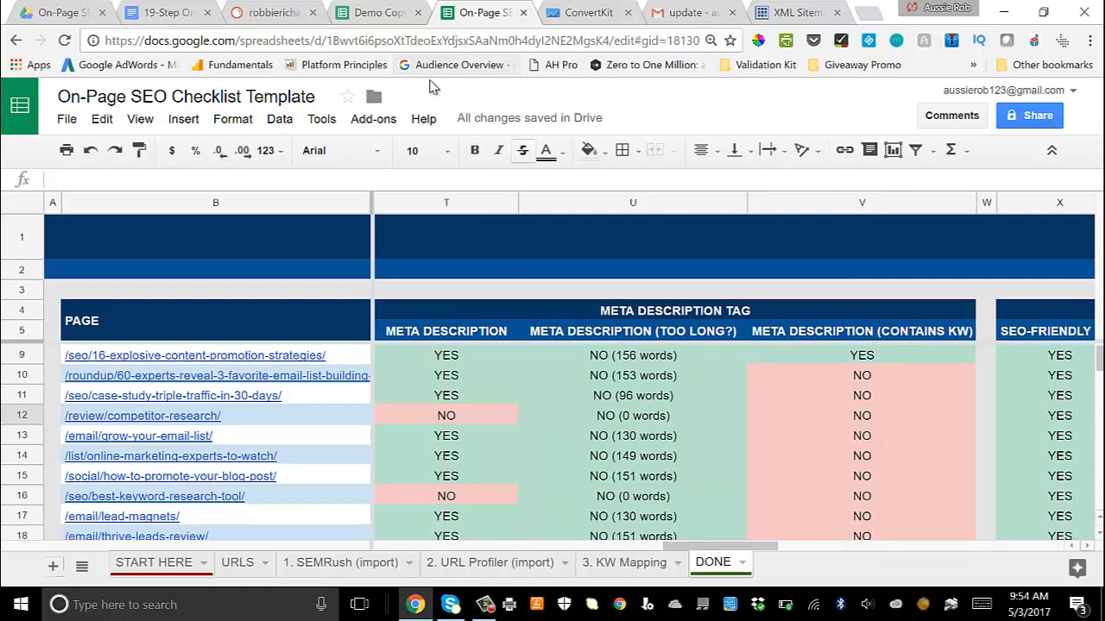
click(379, 24)
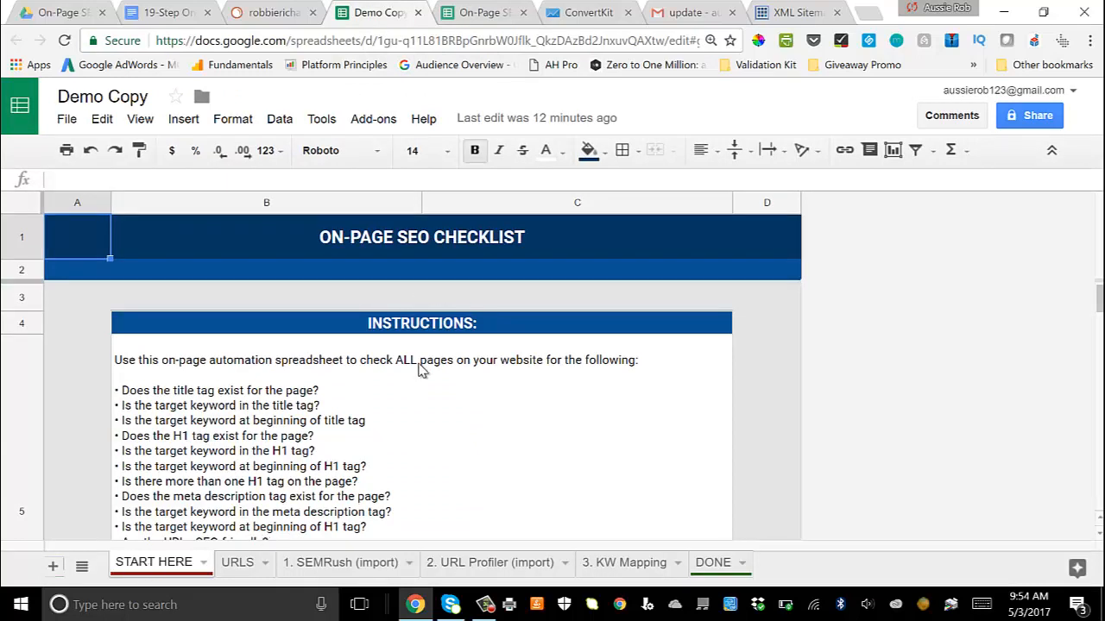
scroll(421, 367, down, 4)
scroll(421, 367, up, 1)
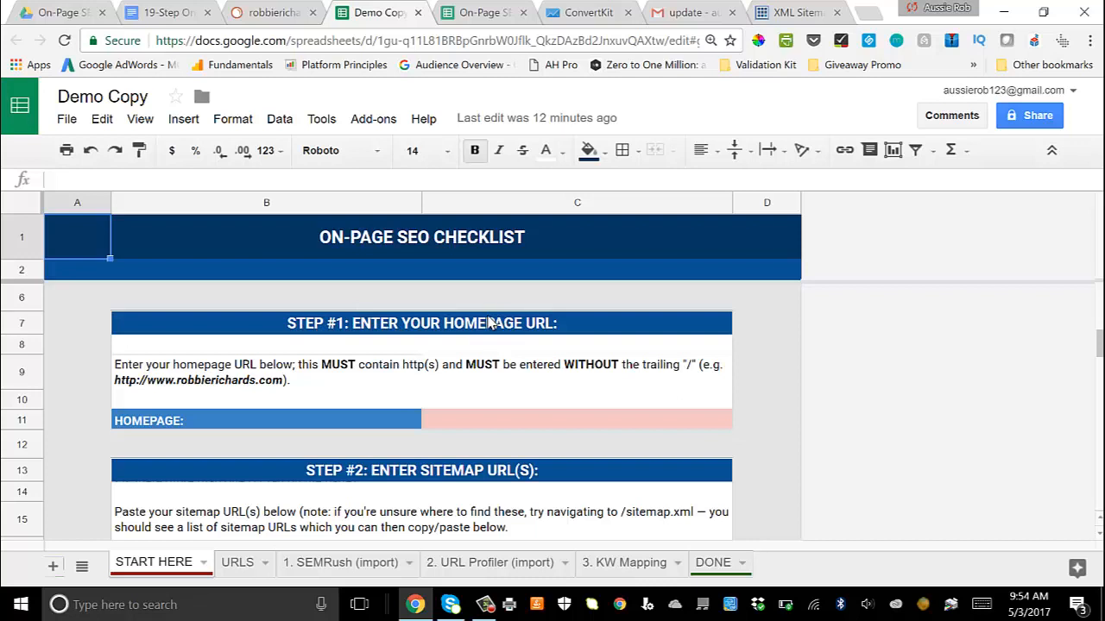
click(479, 423)
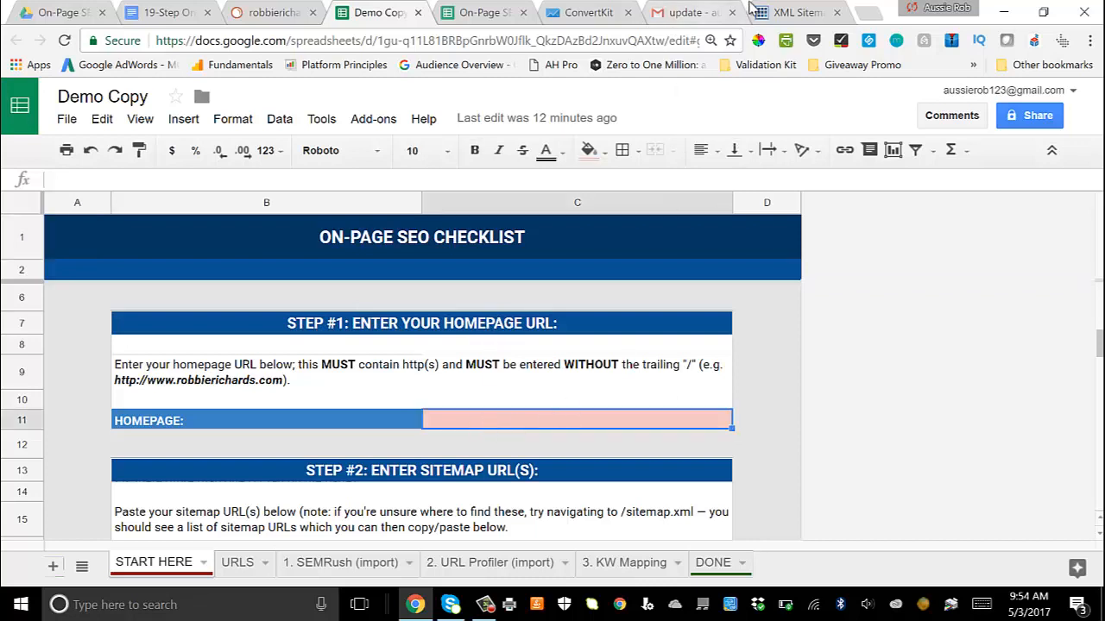
click(752, 9)
drag(237, 41, 31, 49)
key(ctrl+c)
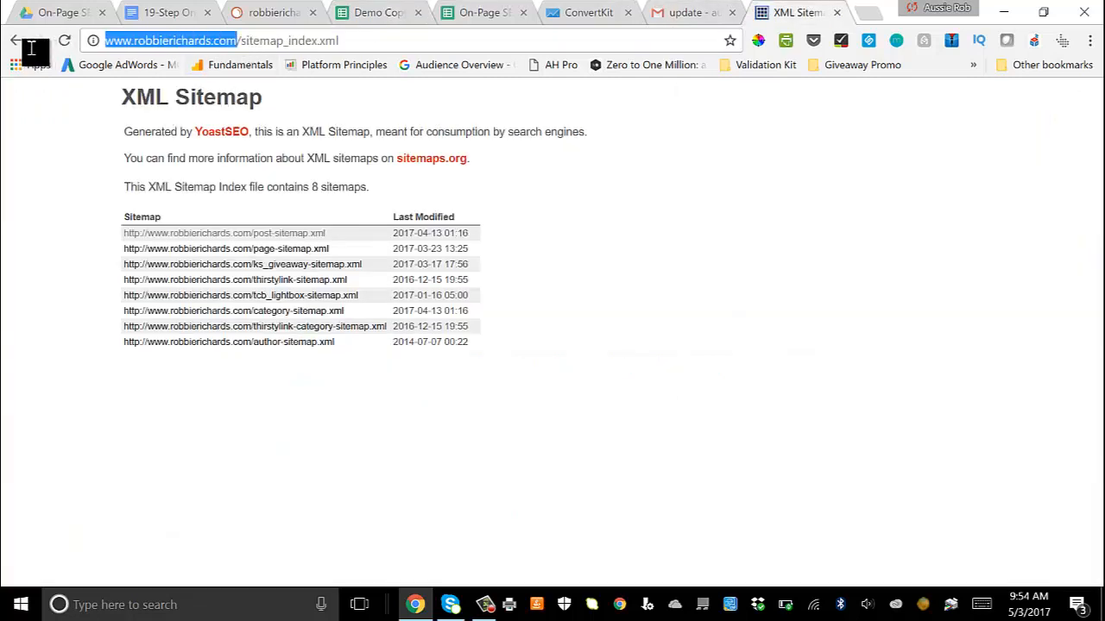
click(479, 12)
click(377, 12)
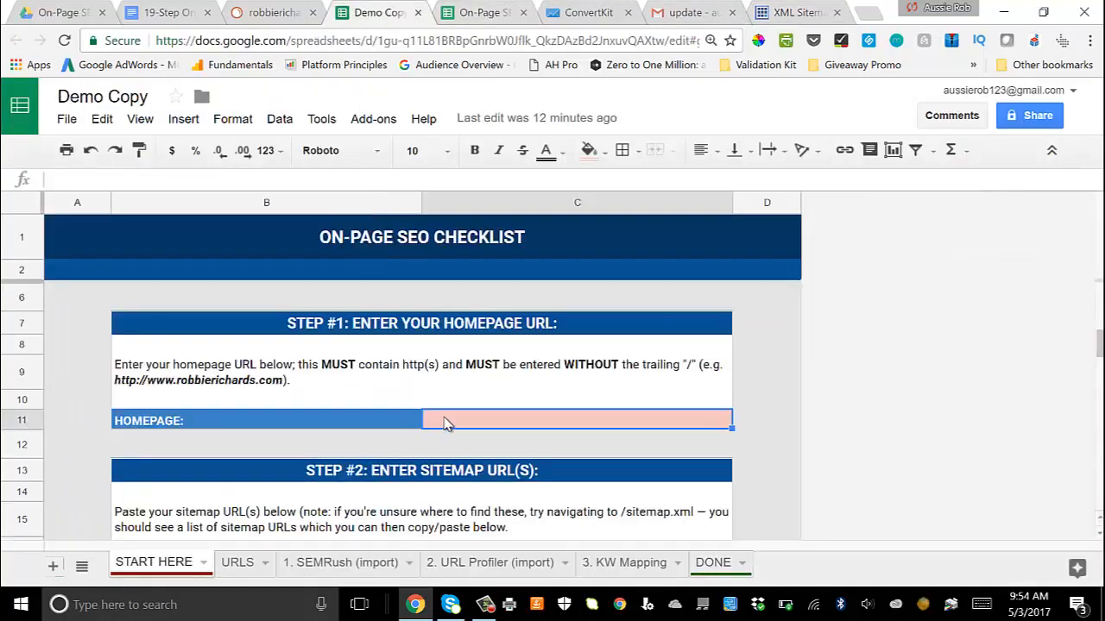
key(ctrl+v)
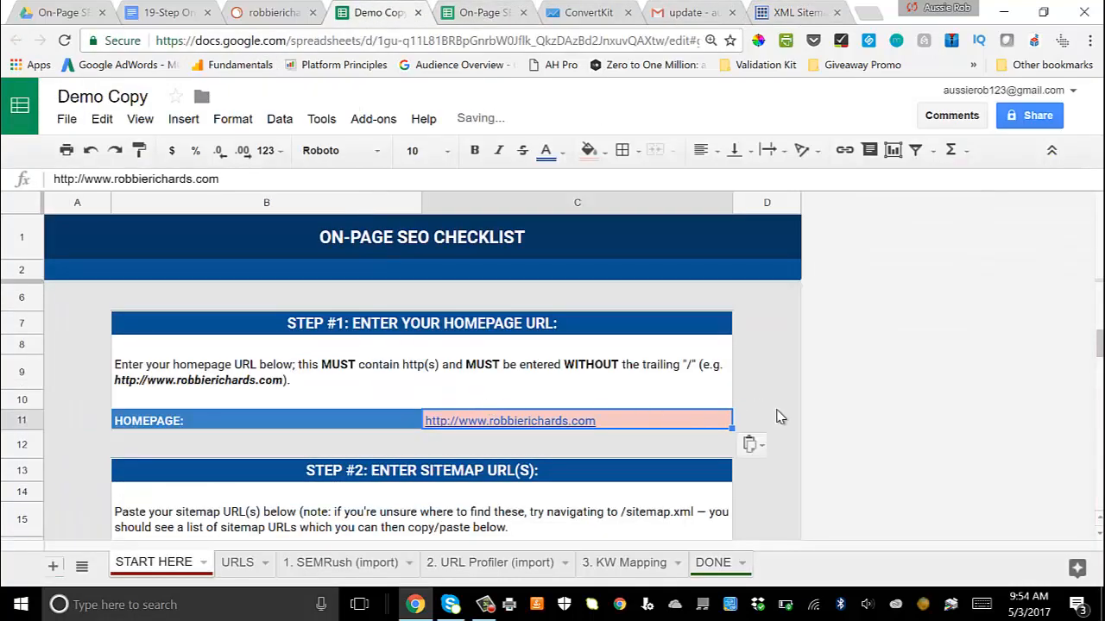
key(Return)
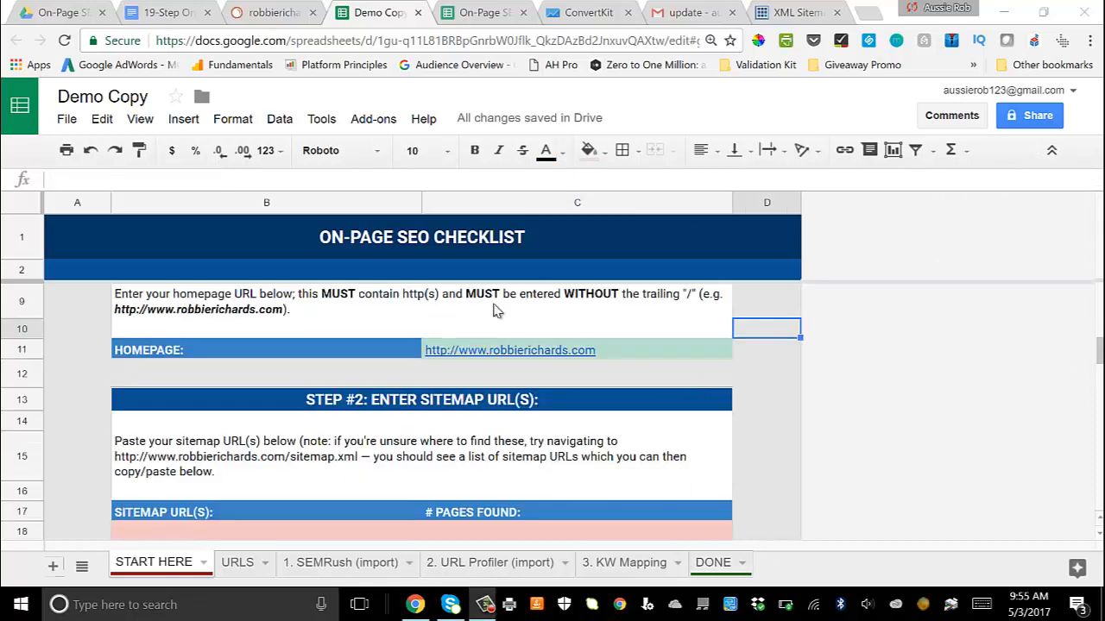
Step: Read the Step #2 sitemap instructions, then open post-sitemap.xml from the site's XML sitemap index and look through its URLs
mouse_move(622, 355)
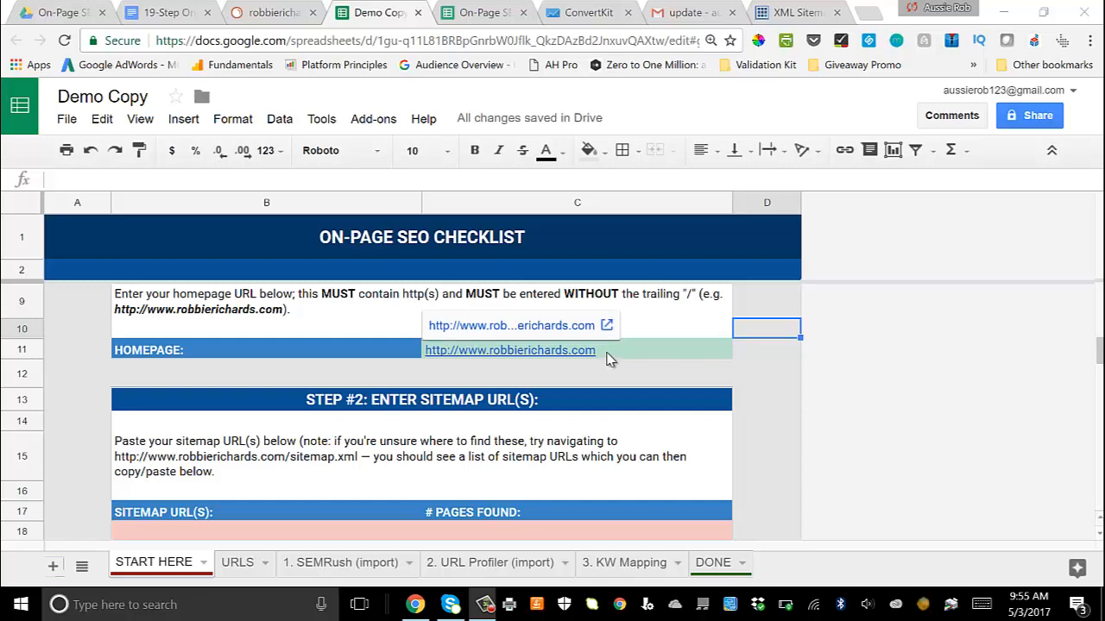
scroll(609, 358, down, 1)
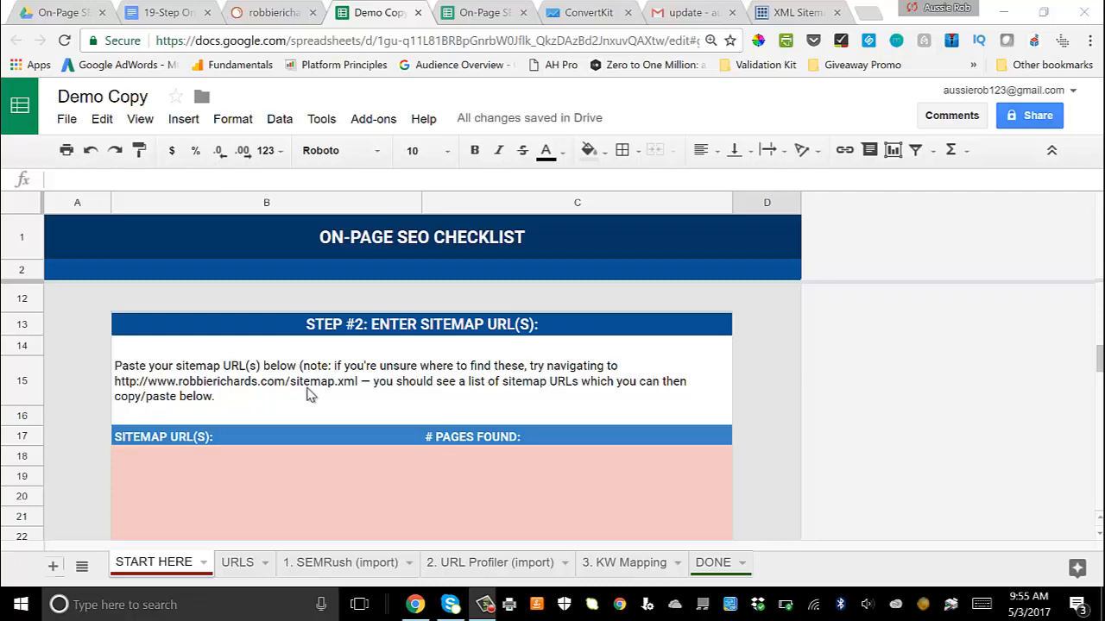
scroll(390, 371, down, 1)
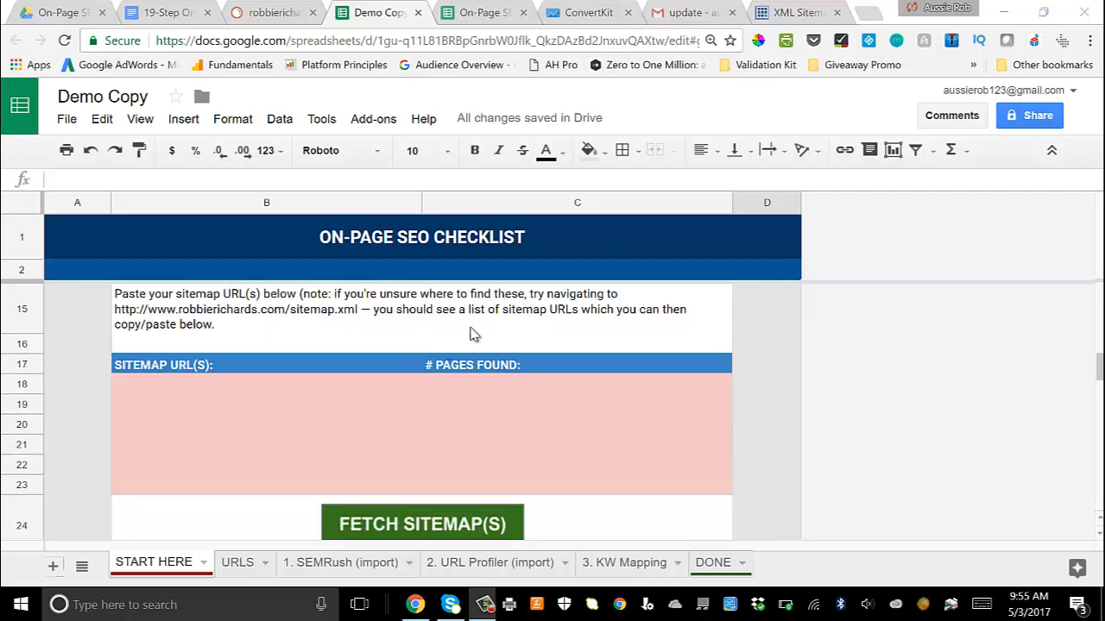
click(791, 12)
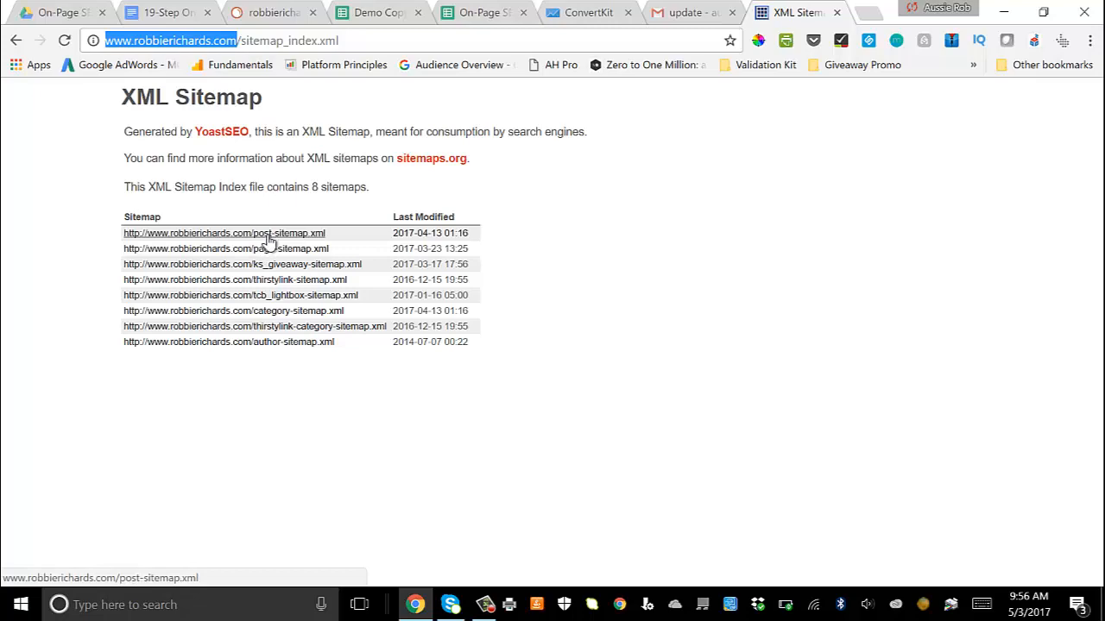
click(267, 235)
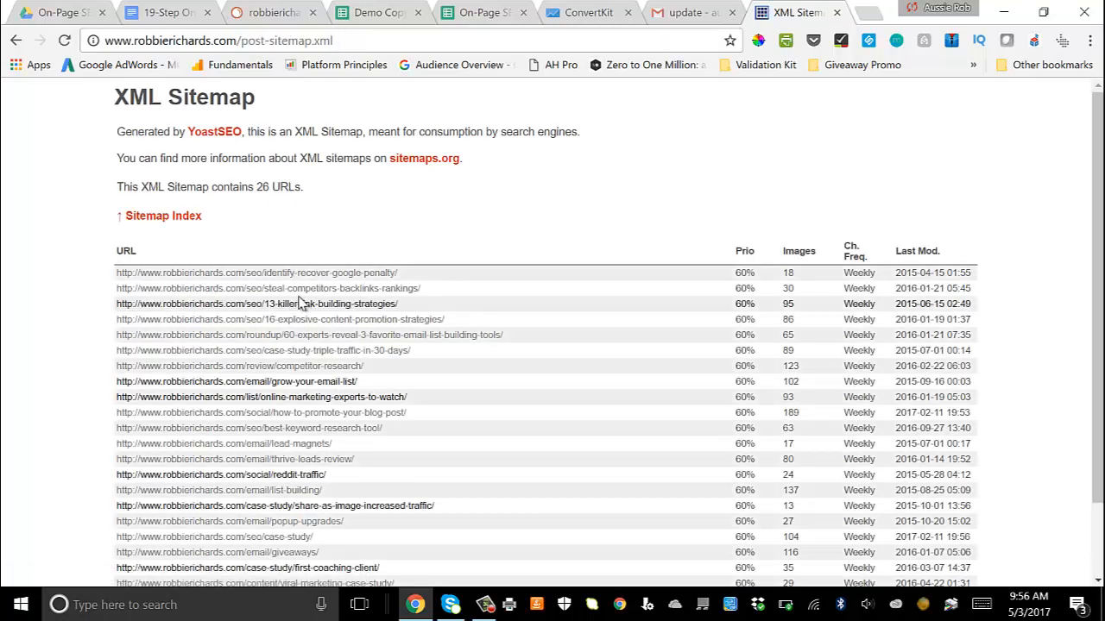
scroll(284, 117, down, 1)
scroll(286, 108, up, 1)
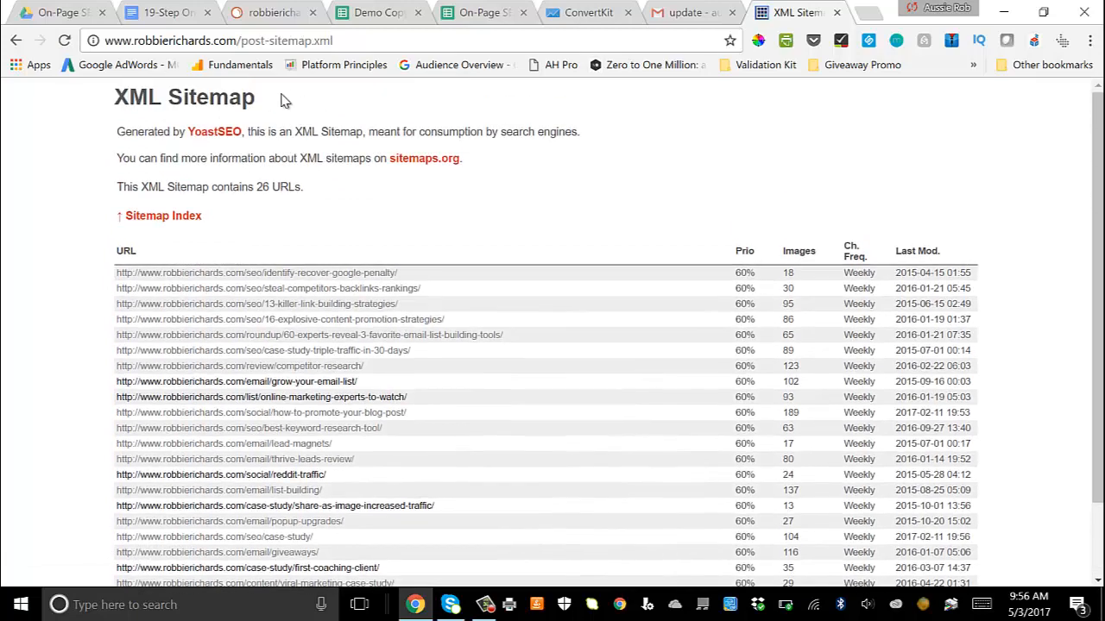
click(261, 43)
key(ctrl+c)
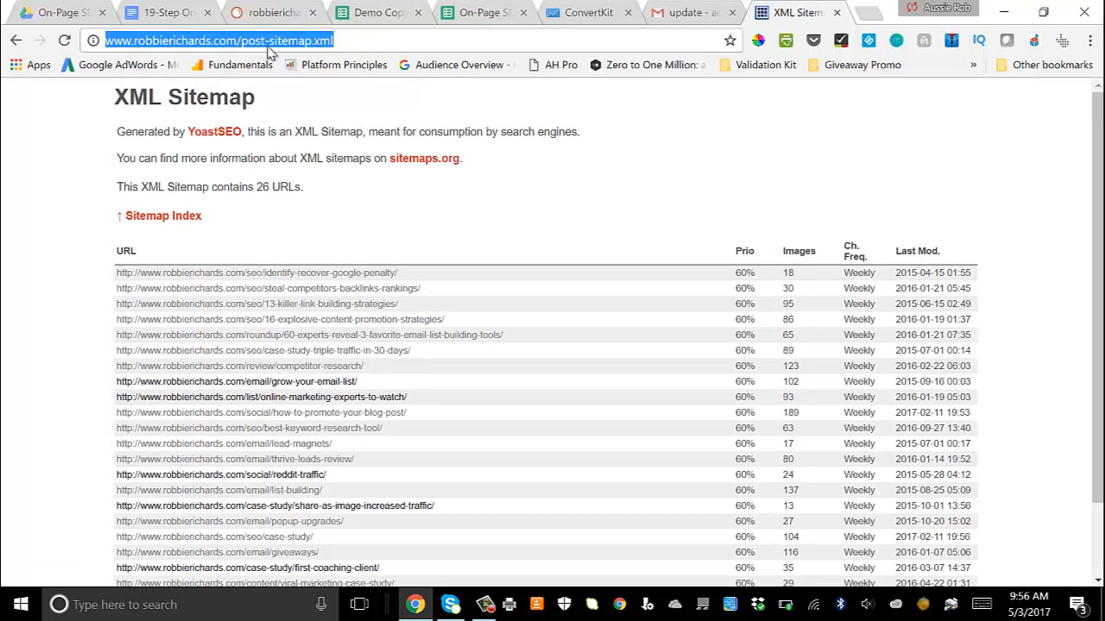
click(354, 13)
click(181, 388)
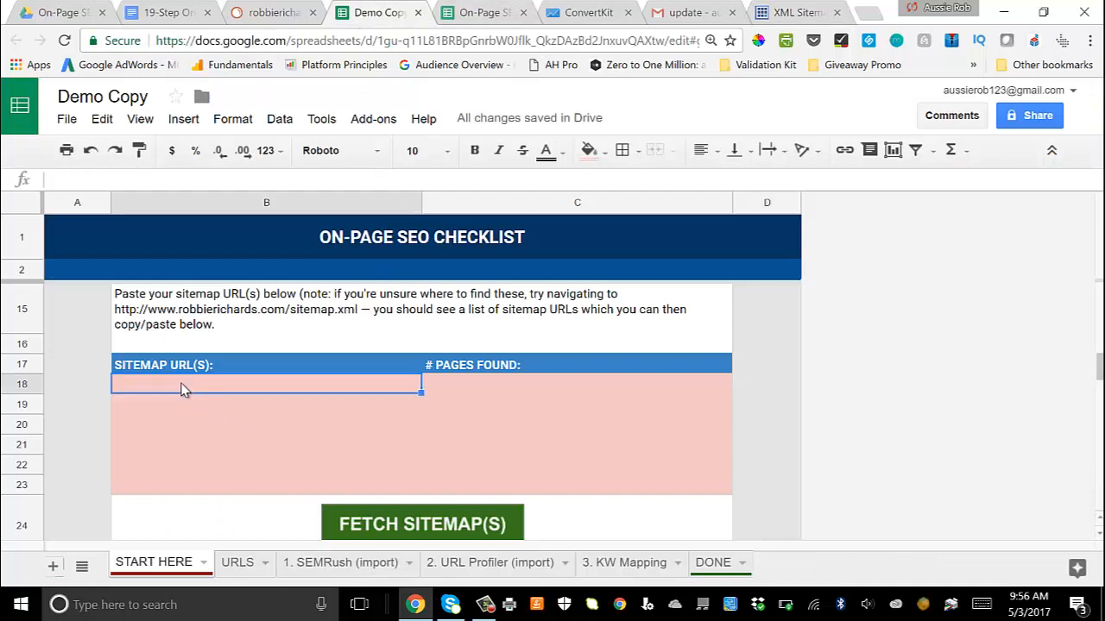
key(ctrl+v)
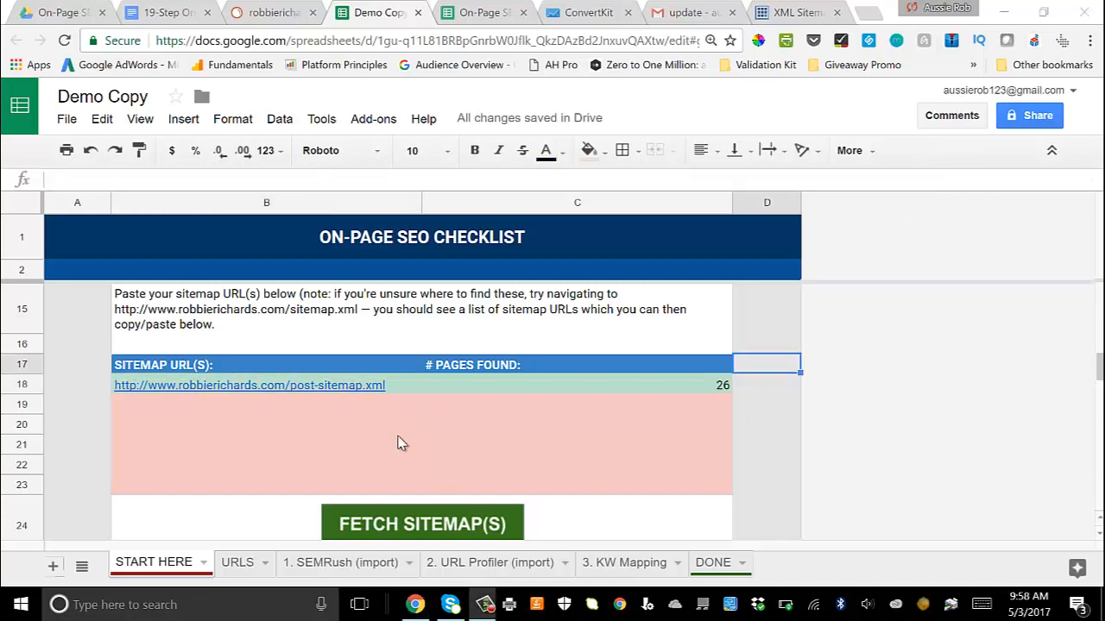
Step: Check the number of pages found for the entered post sitemap in row 18
mouse_move(371, 391)
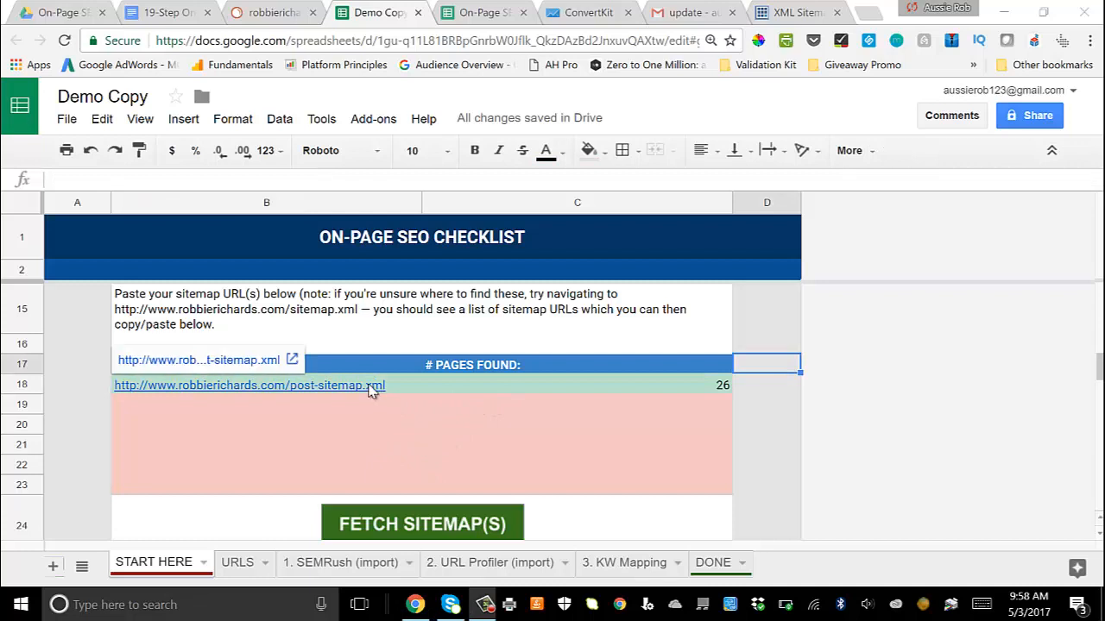
scroll(436, 457, down, 1)
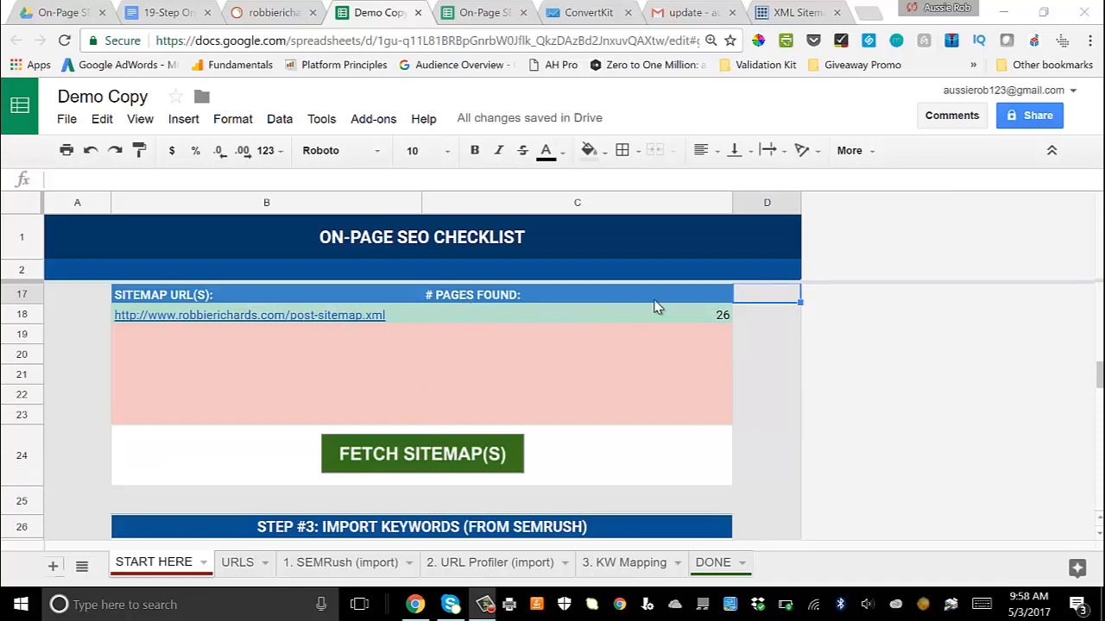
scroll(700, 319, up, 1)
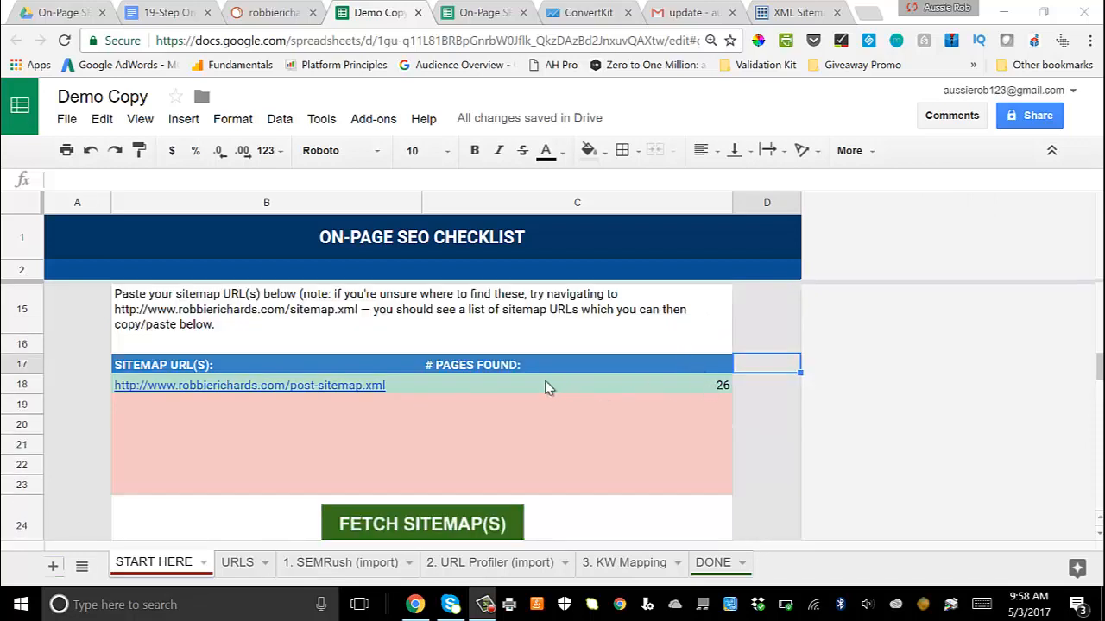
click(726, 388)
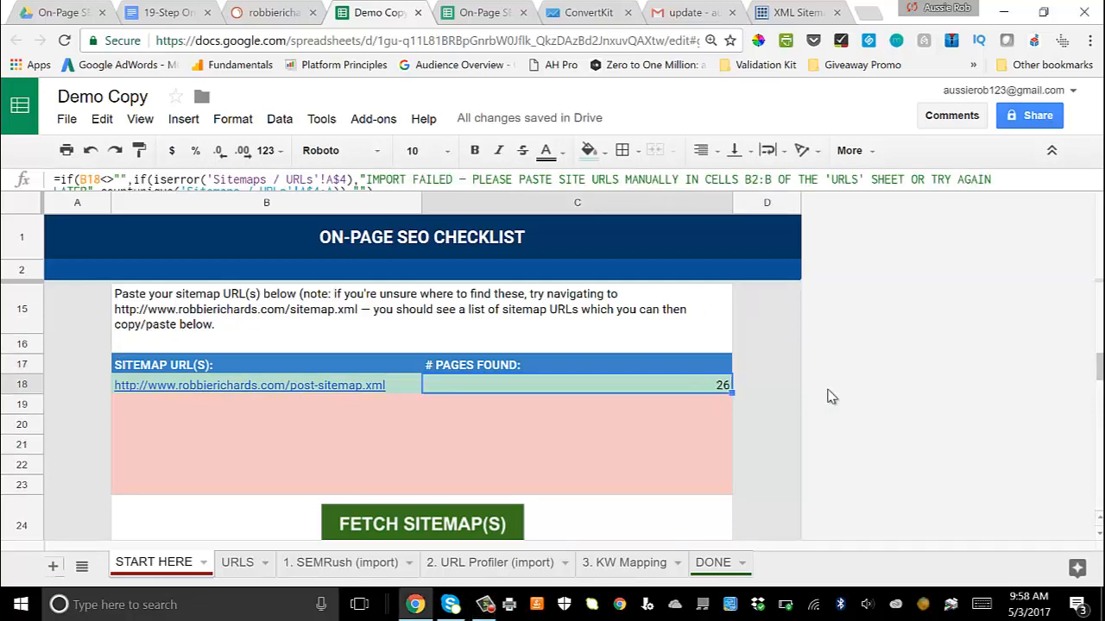
key(Right)
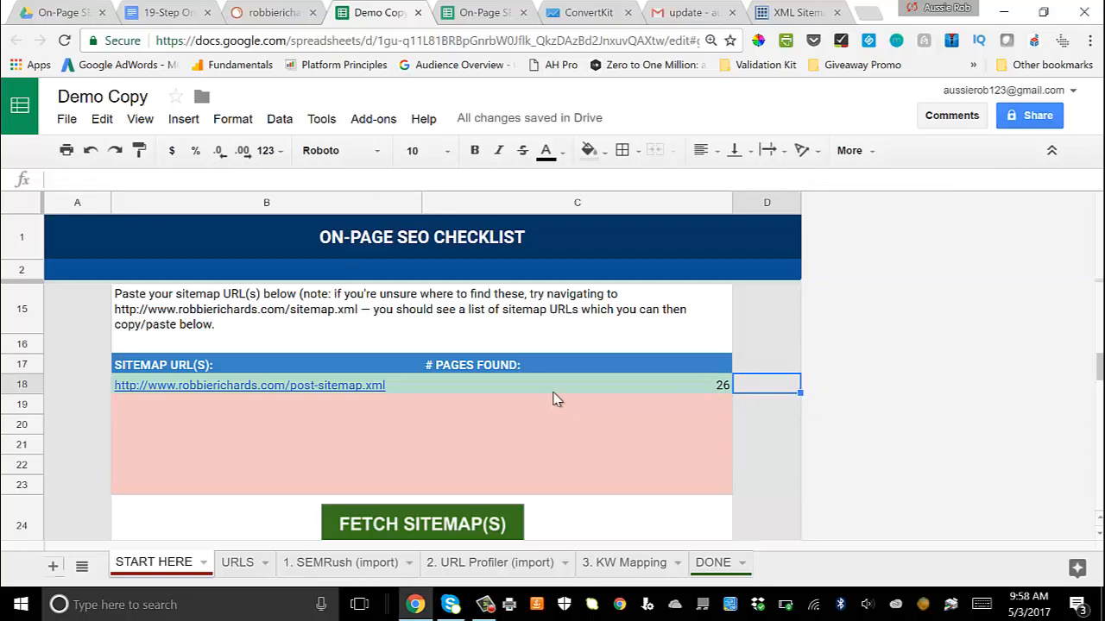
scroll(557, 399, down, 1)
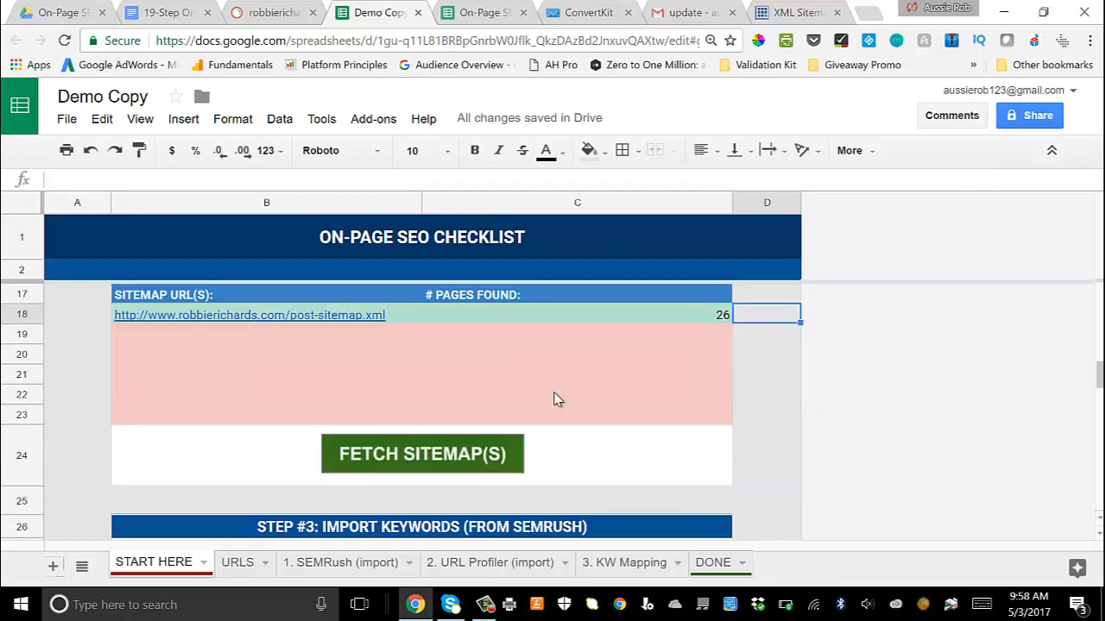
Step: Load the page URLs from the fetched sitemap into the URLS sheet and look through the list
scroll(461, 443, up, 1)
scroll(460, 443, down, 1)
click(239, 563)
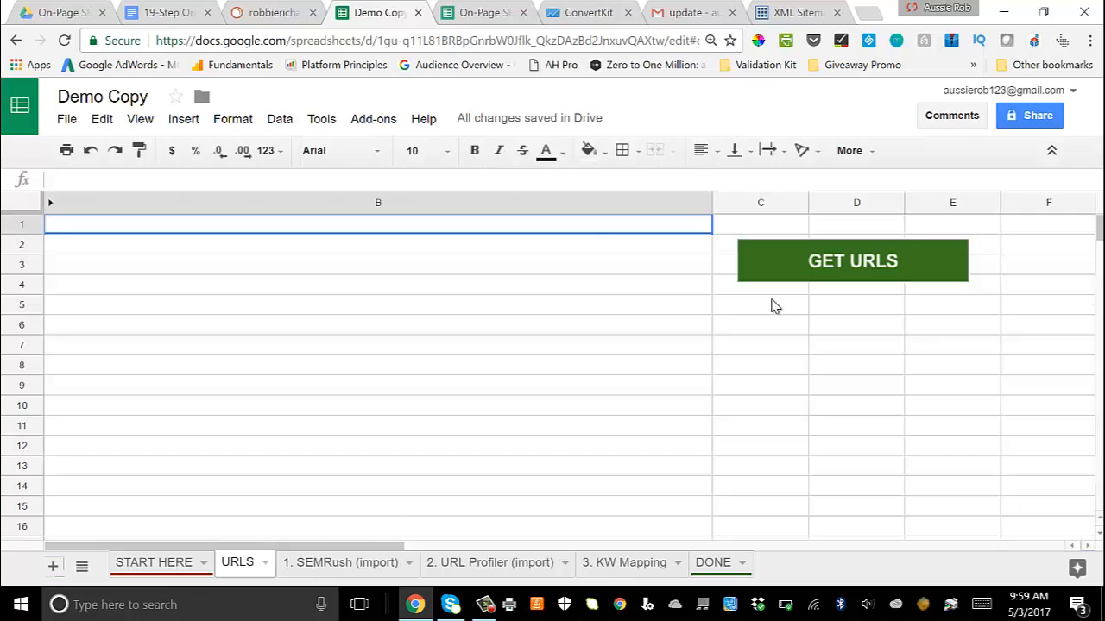
click(851, 262)
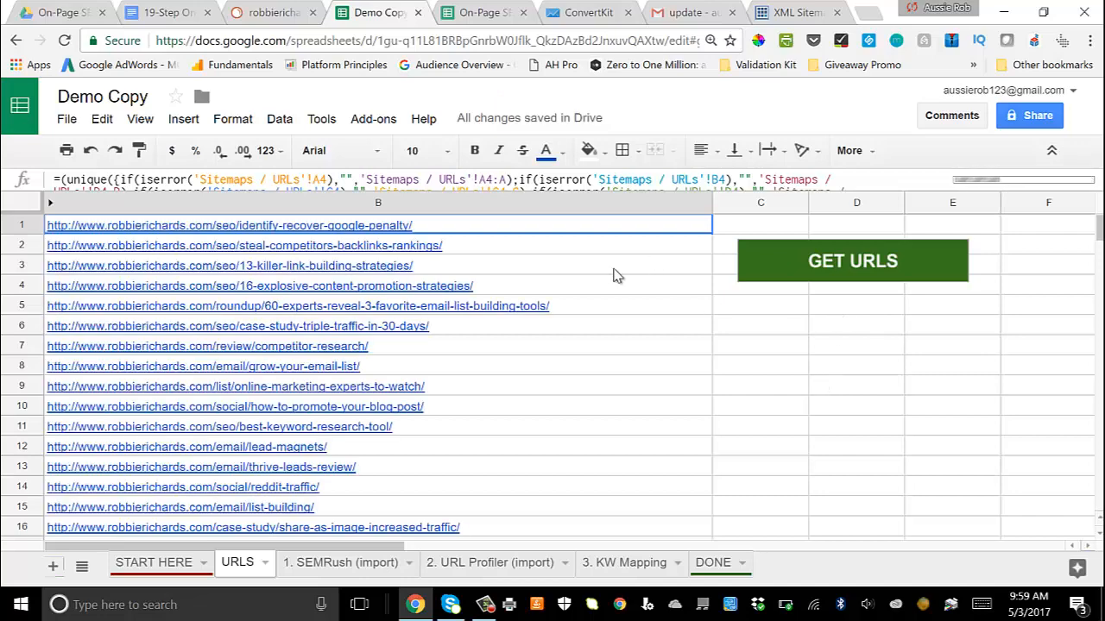
scroll(610, 275, down, 1)
scroll(610, 276, down, 3)
scroll(612, 274, up, 4)
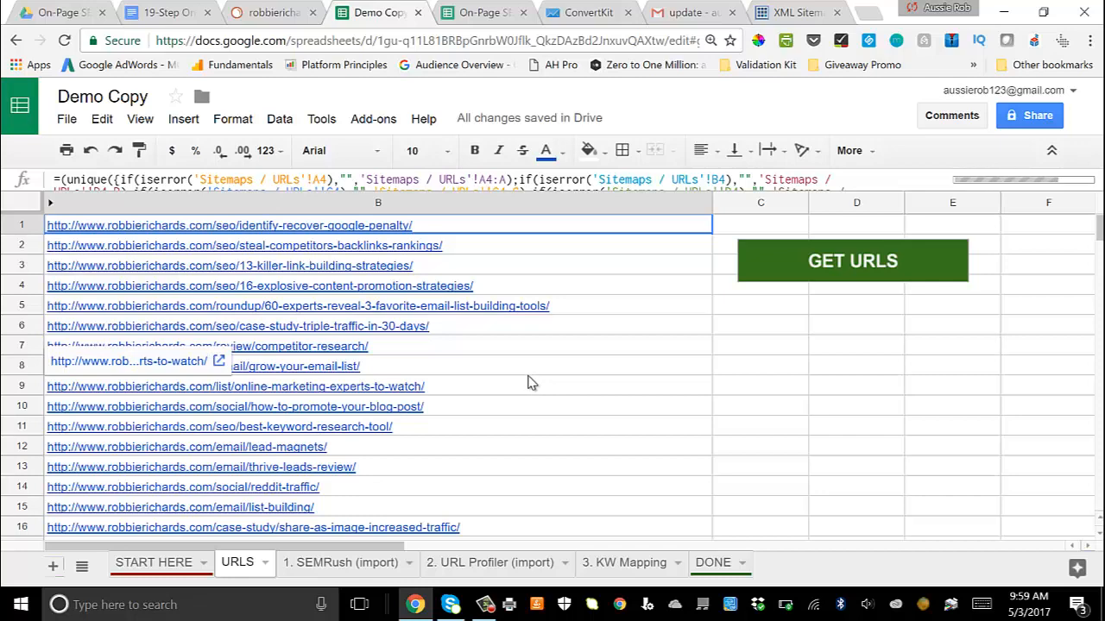
Step: Read the Step #3 instructions on the START HERE sheet for importing keywords from SEMRush
click(155, 565)
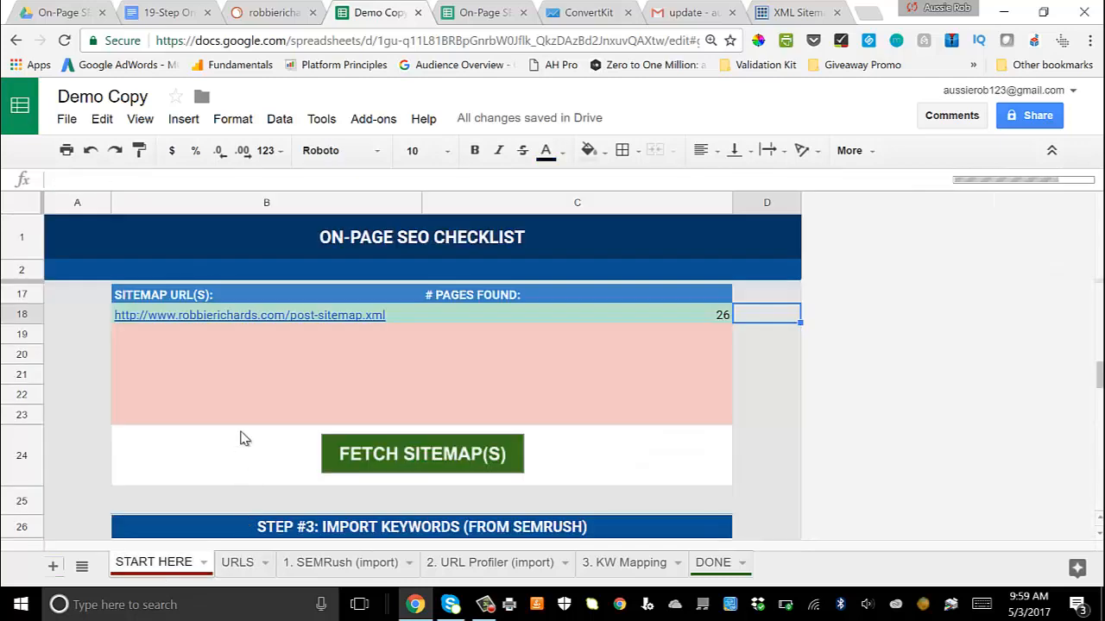
scroll(242, 439, down, 2)
scroll(241, 438, down, 1)
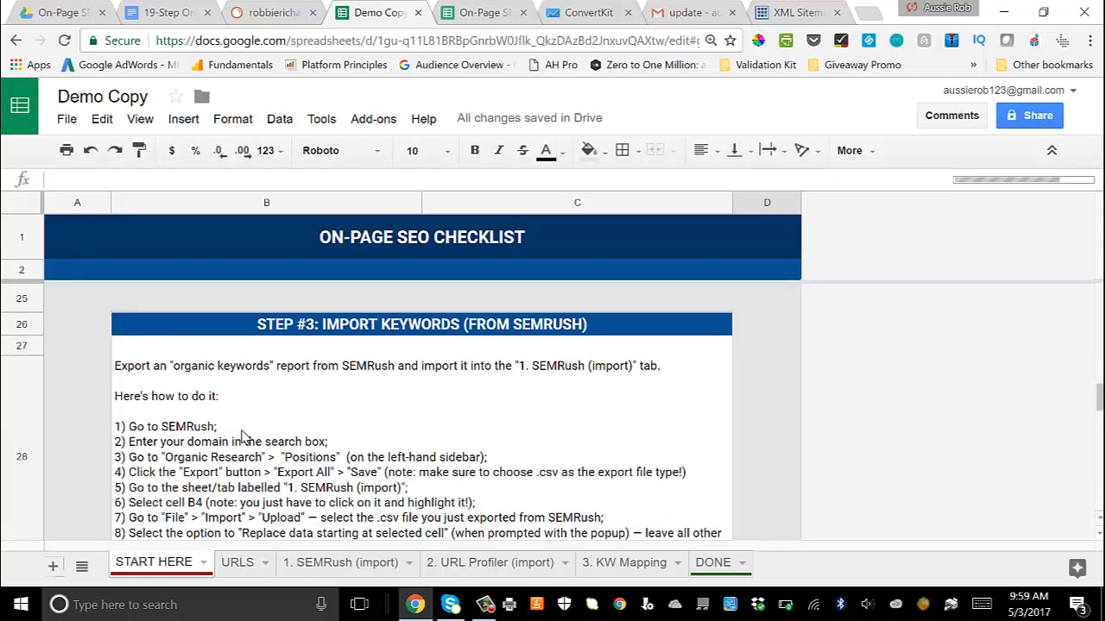
scroll(242, 438, down, 1)
scroll(242, 438, up, 1)
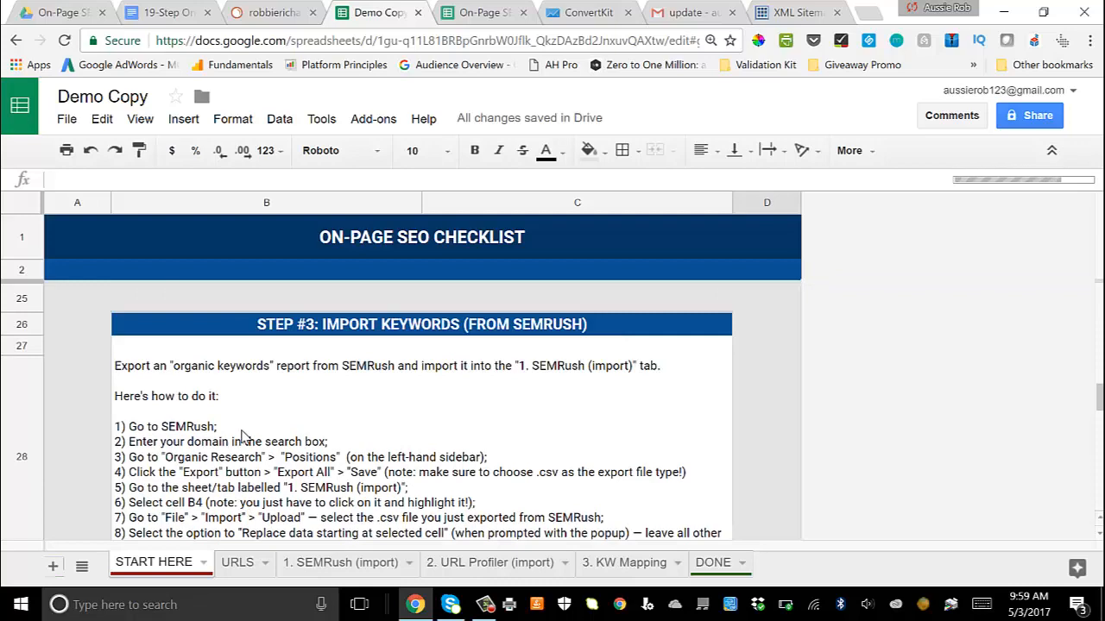
scroll(338, 437, down, 1)
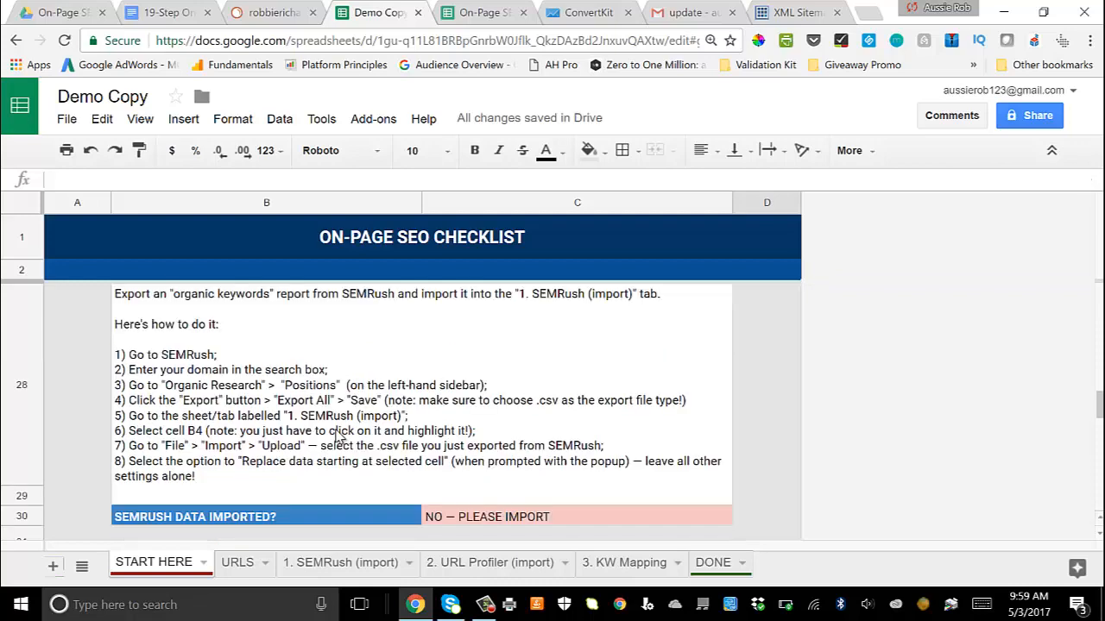
scroll(339, 436, up, 1)
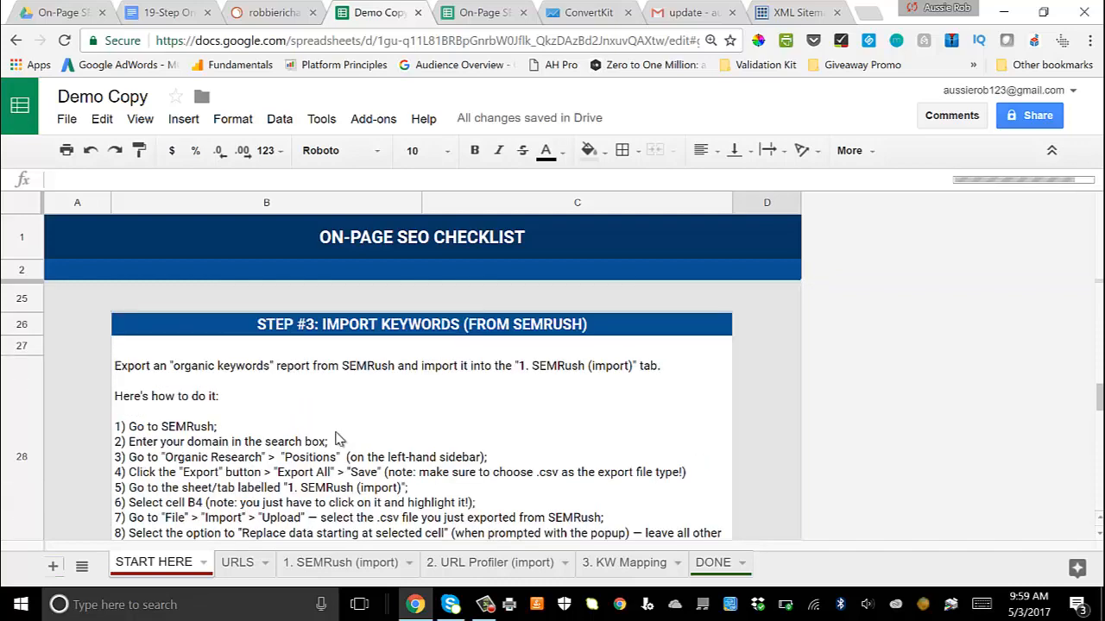
scroll(338, 439, down, 1)
scroll(339, 440, up, 1)
scroll(339, 439, down, 1)
scroll(338, 438, up, 1)
scroll(372, 451, down, 1)
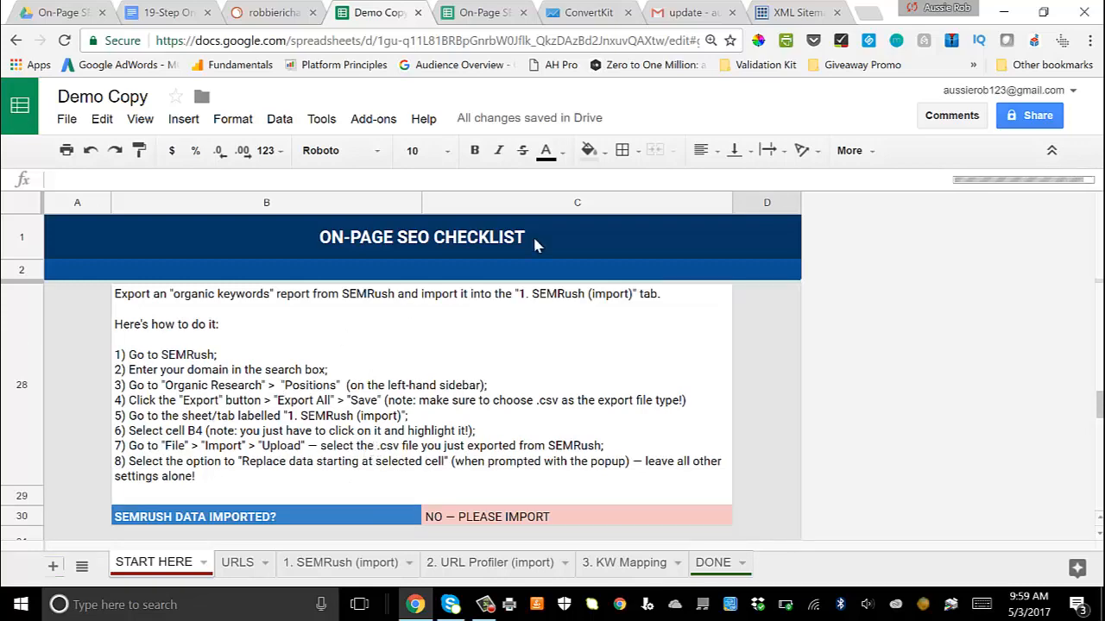
Step: Switch to SEMrush, search for the domain robbierichards.com and show its Organic Research report
click(303, 13)
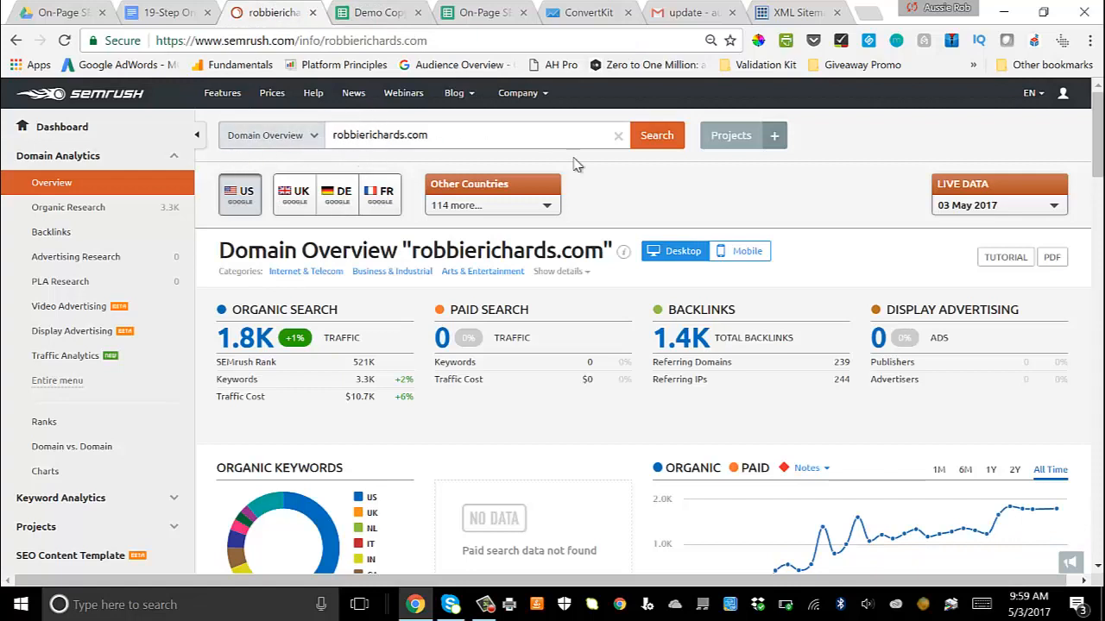
click(659, 139)
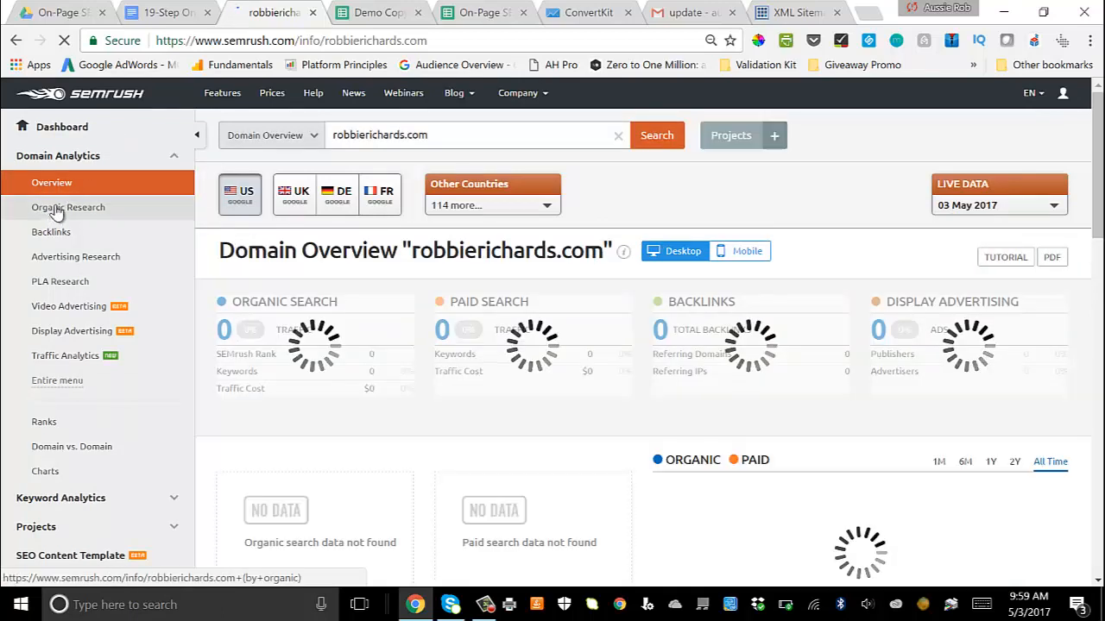
click(56, 209)
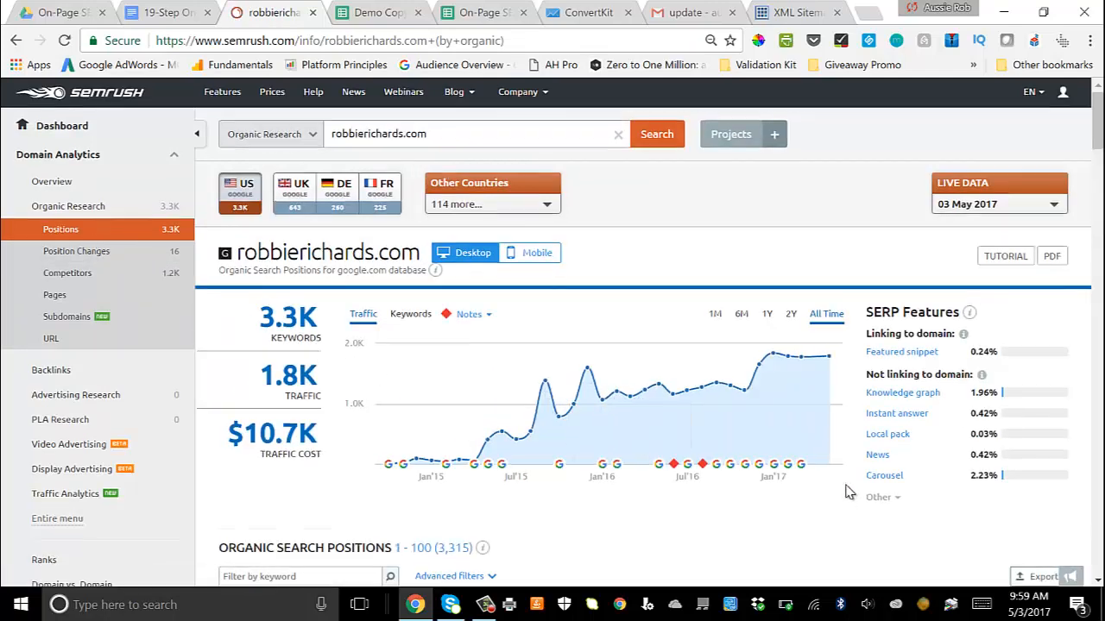
Step: Export all organic search positions for robbierichards.com in Excel format
scroll(847, 490, down, 1)
scroll(847, 490, down, 4)
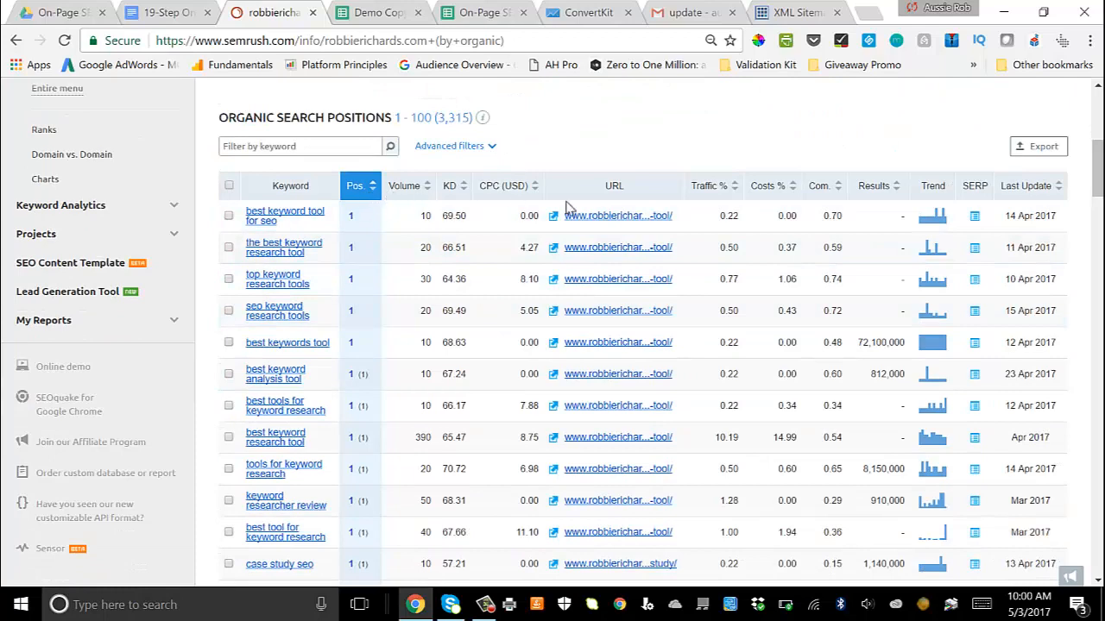
scroll(847, 219, up, 1)
click(1038, 233)
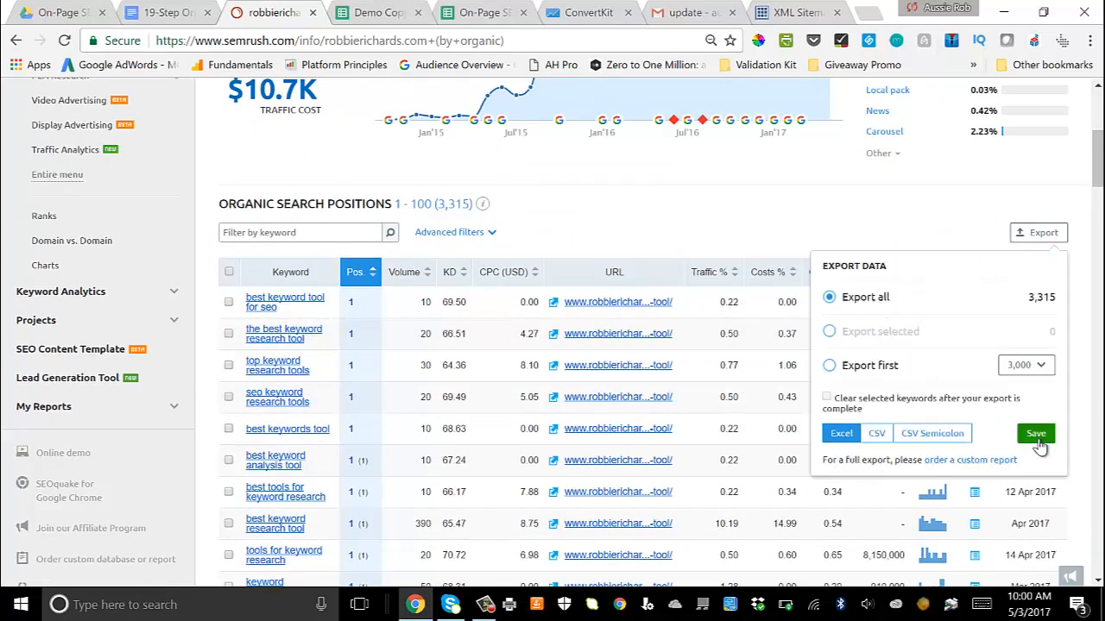
click(1036, 436)
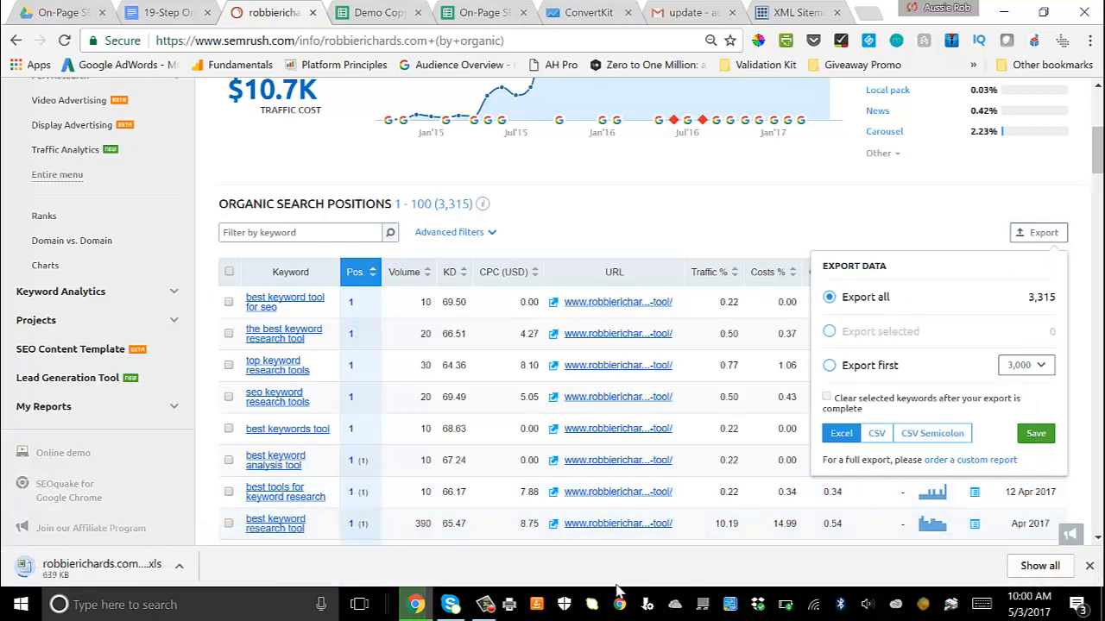
Step: Open the downloaded robbierichards.com organic positions file in Excel, accepting the file format warning
click(120, 571)
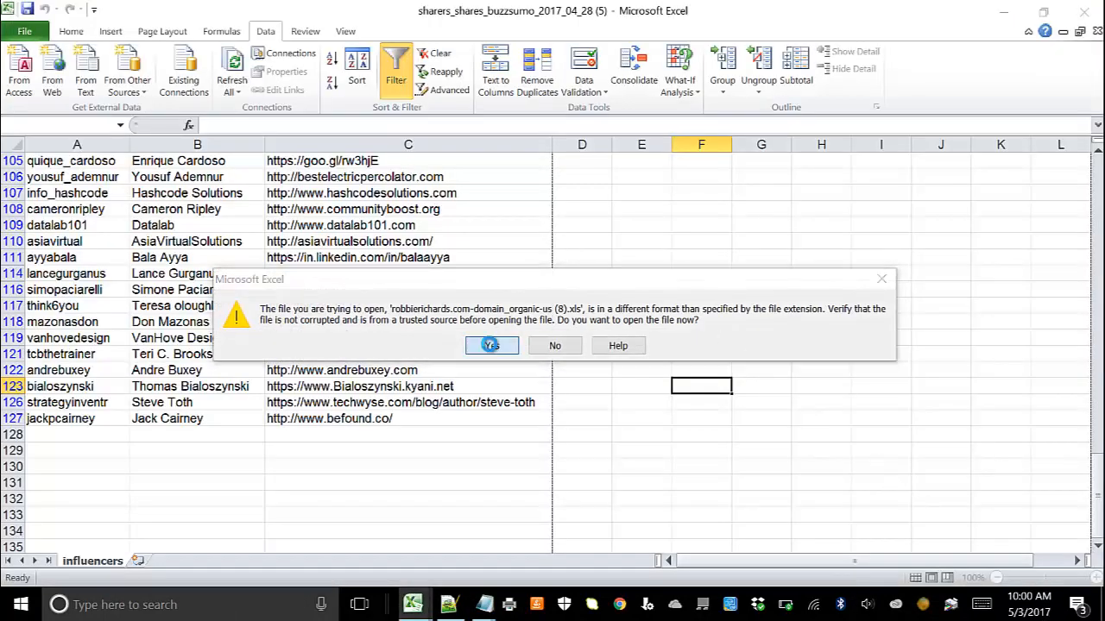
click(492, 346)
click(310, 250)
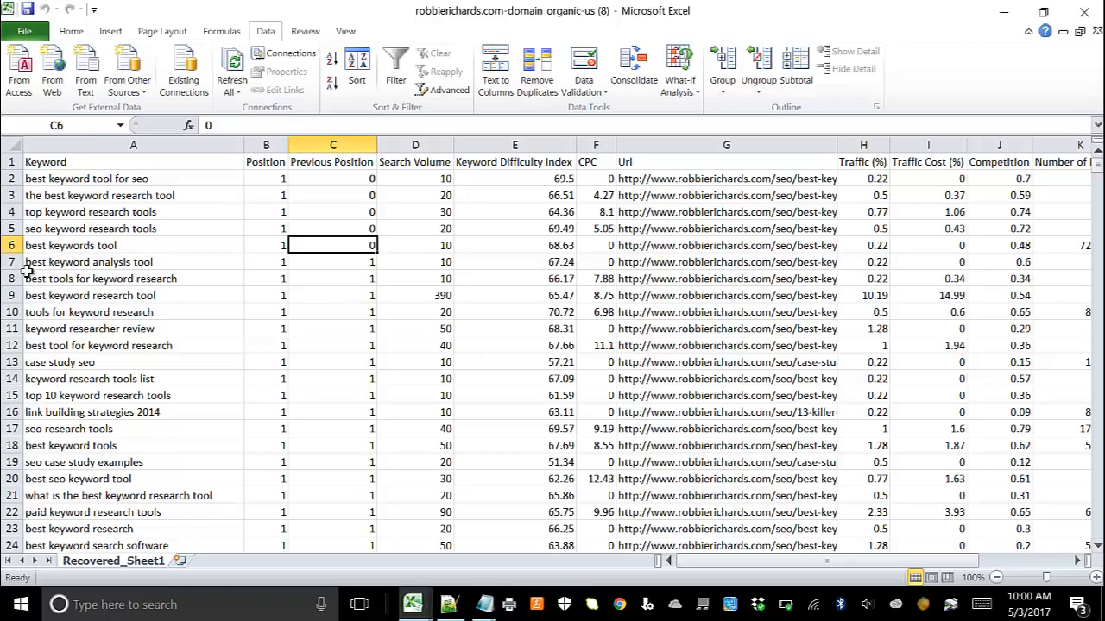
Step: Start saving a copy of the workbook, choosing the Resized folder inside On Page SEO Checklist > Pics > images
click(33, 35)
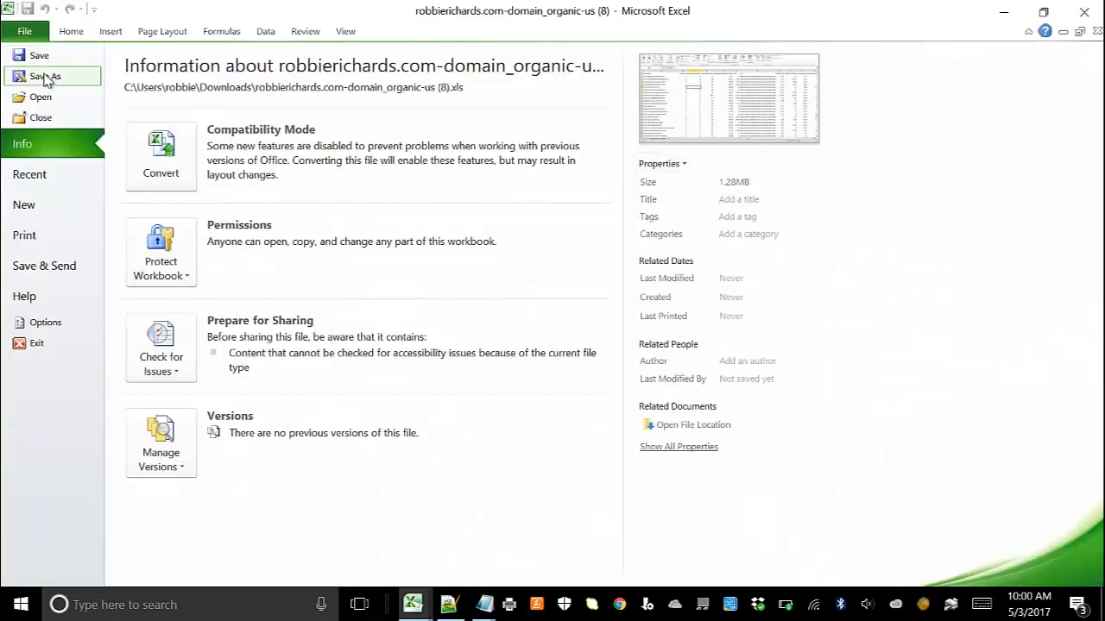
click(45, 76)
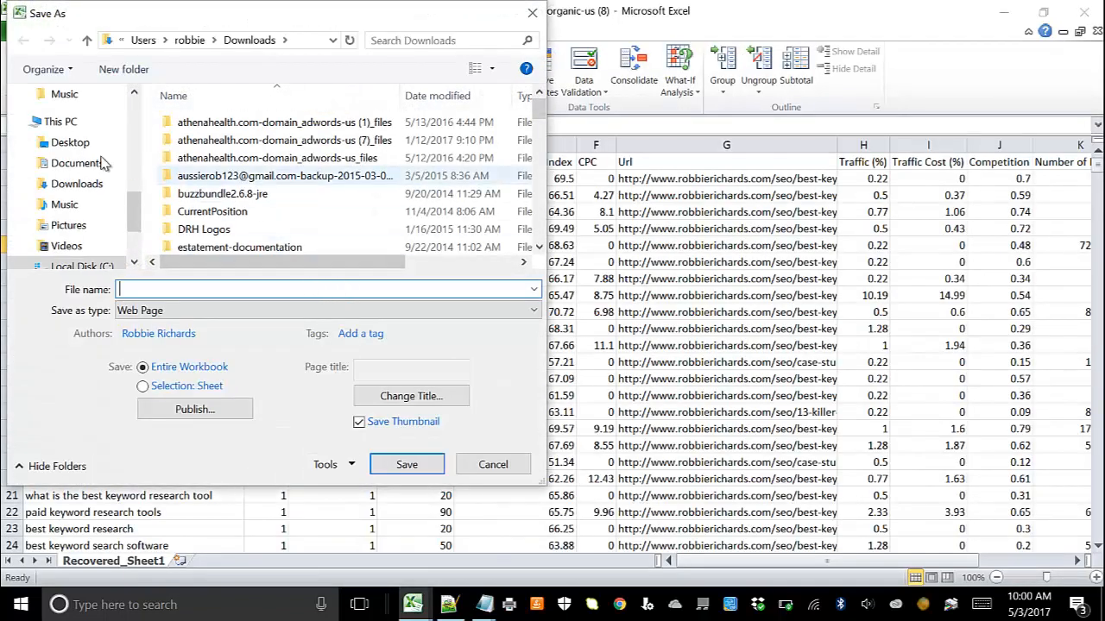
scroll(69, 139, up, 5)
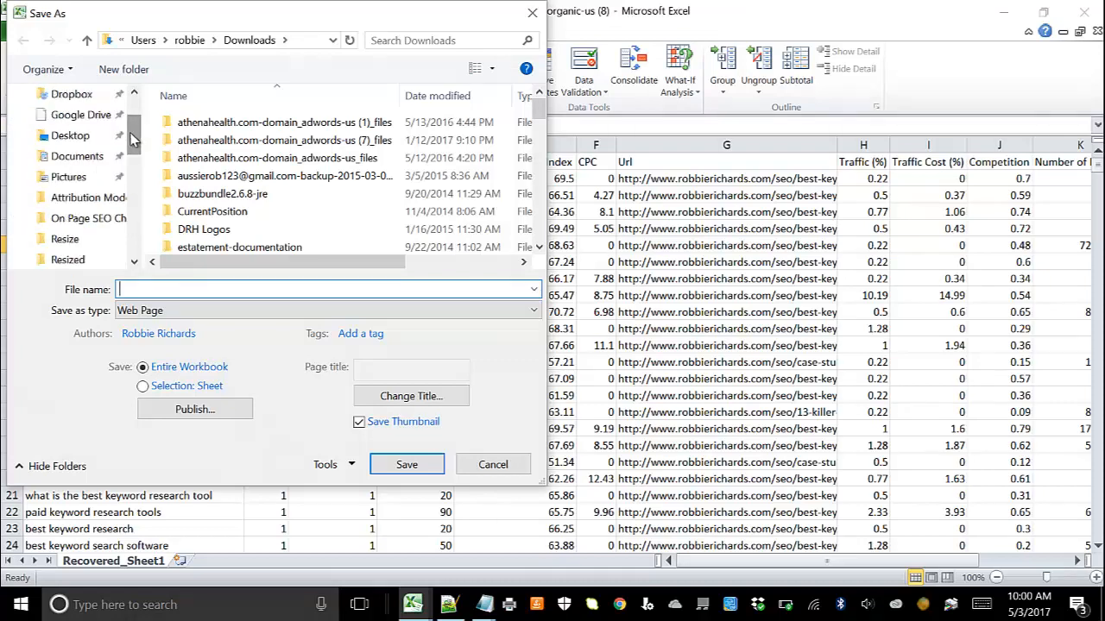
click(79, 218)
double_click(202, 130)
double_click(202, 131)
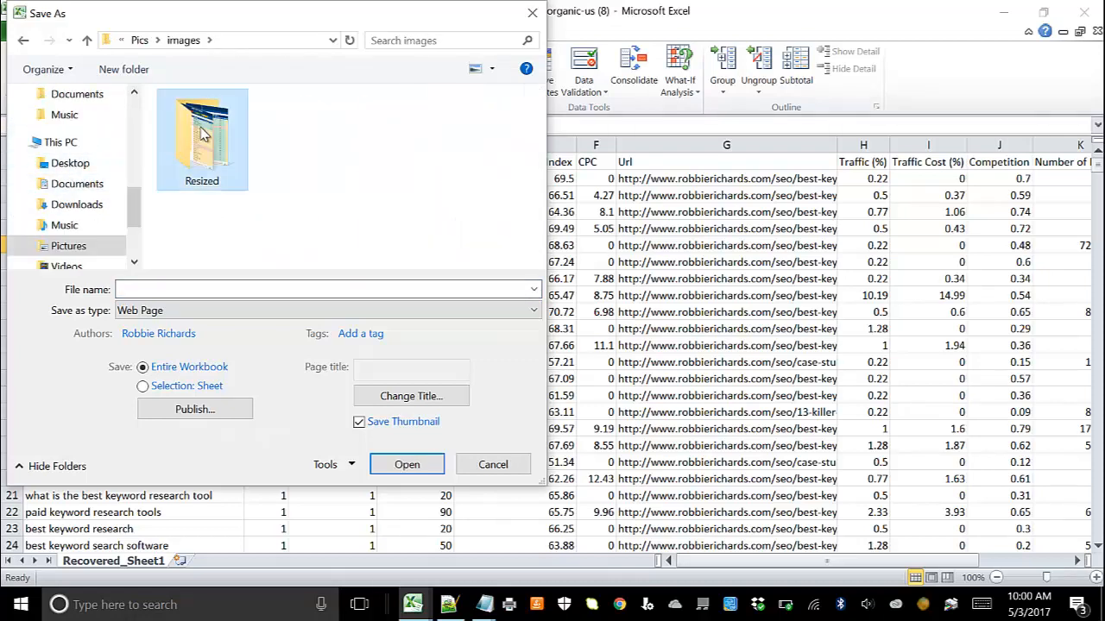
double_click(202, 134)
Step: Save the keyword export as a CSV (Comma delimited) file named SEMRush Export2
click(178, 311)
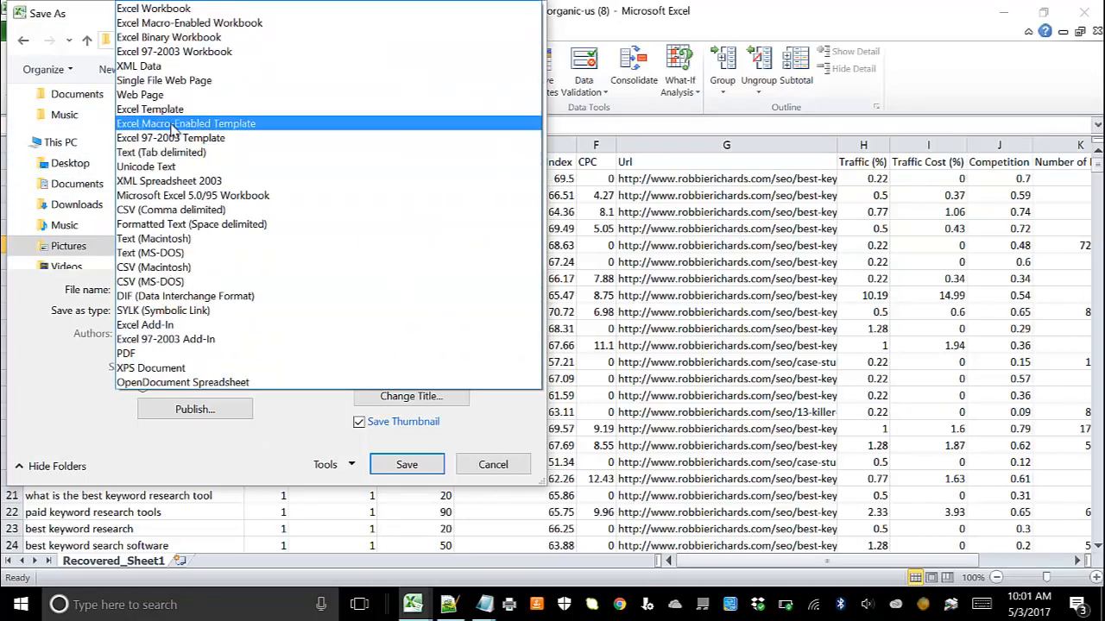
click(160, 210)
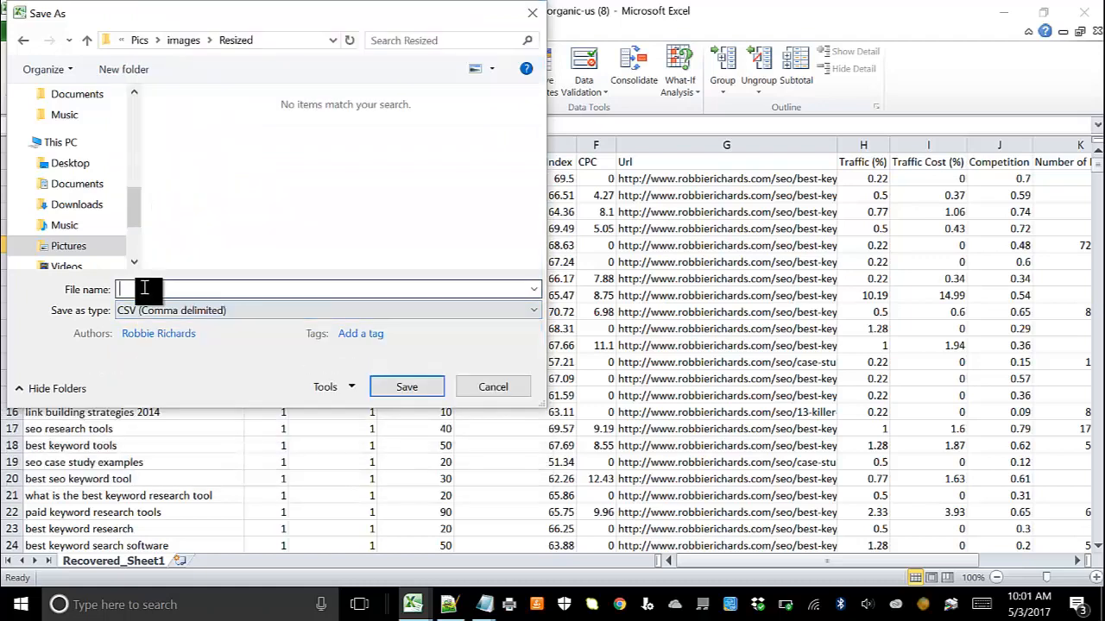
click(143, 289)
text(SE)
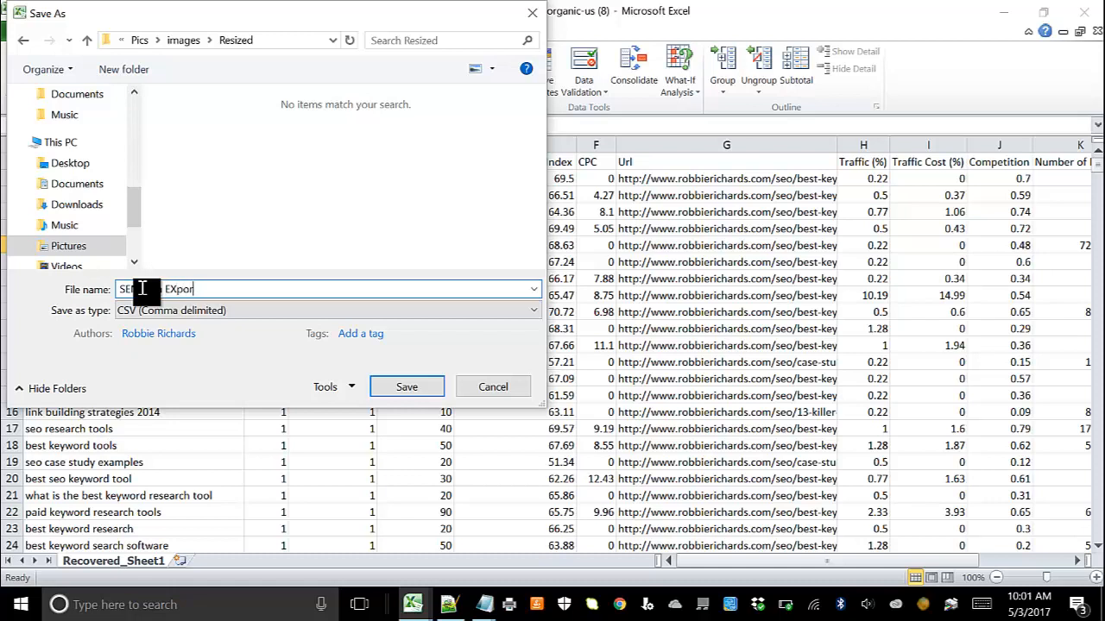
text(MRush Export2)
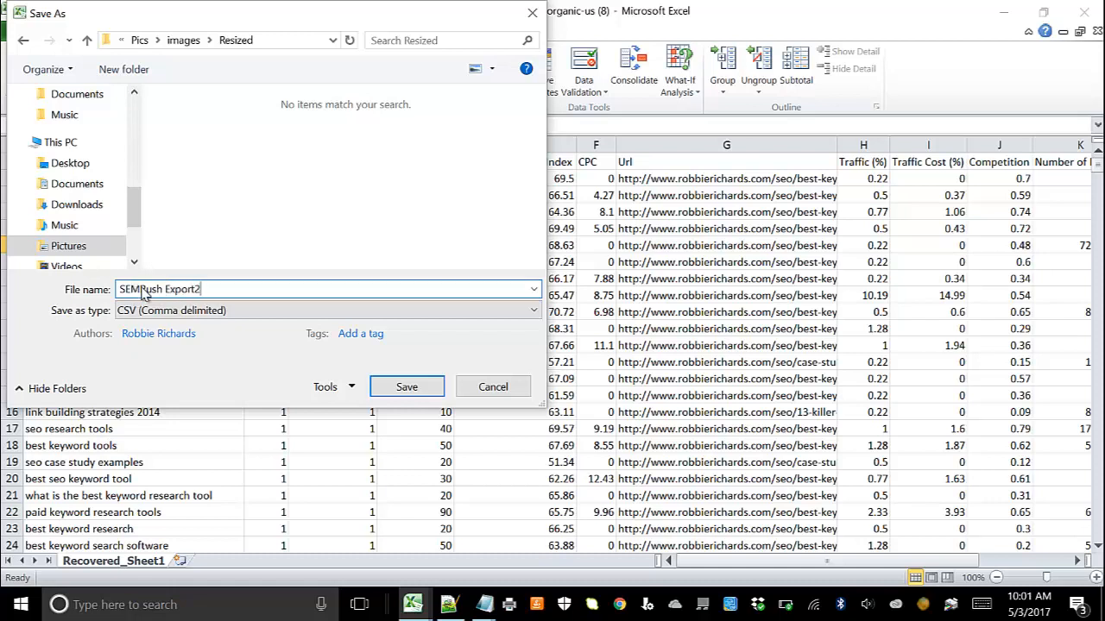
click(421, 391)
key(Return)
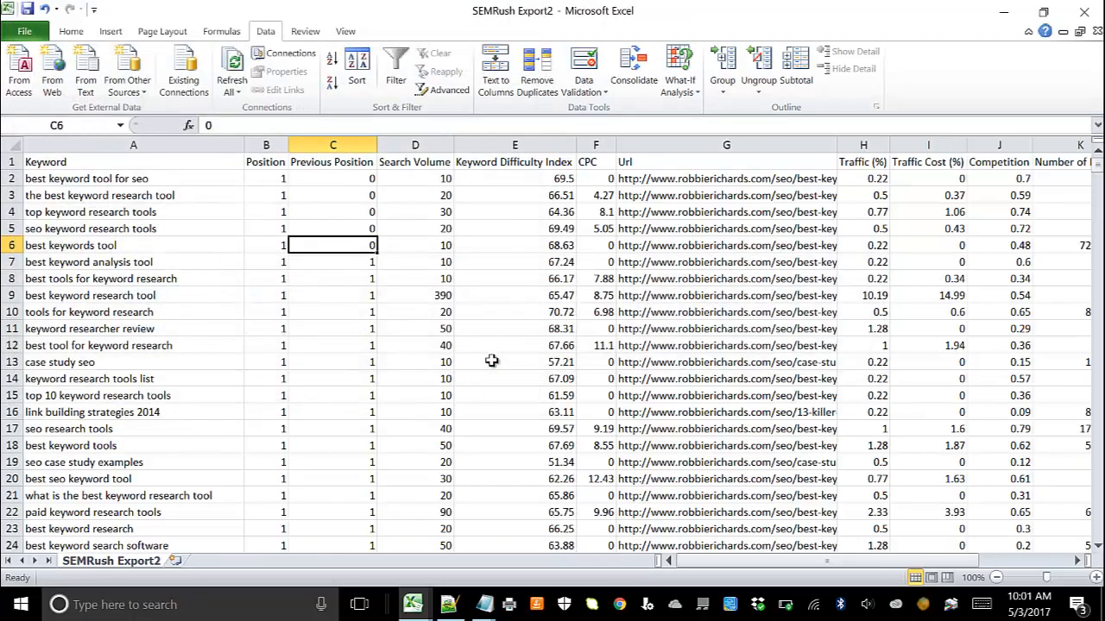
Step: Return to Demo Copy in the browser and select the Keyword header cell B4 on the 1. SEMRush (import) sheet
click(1003, 12)
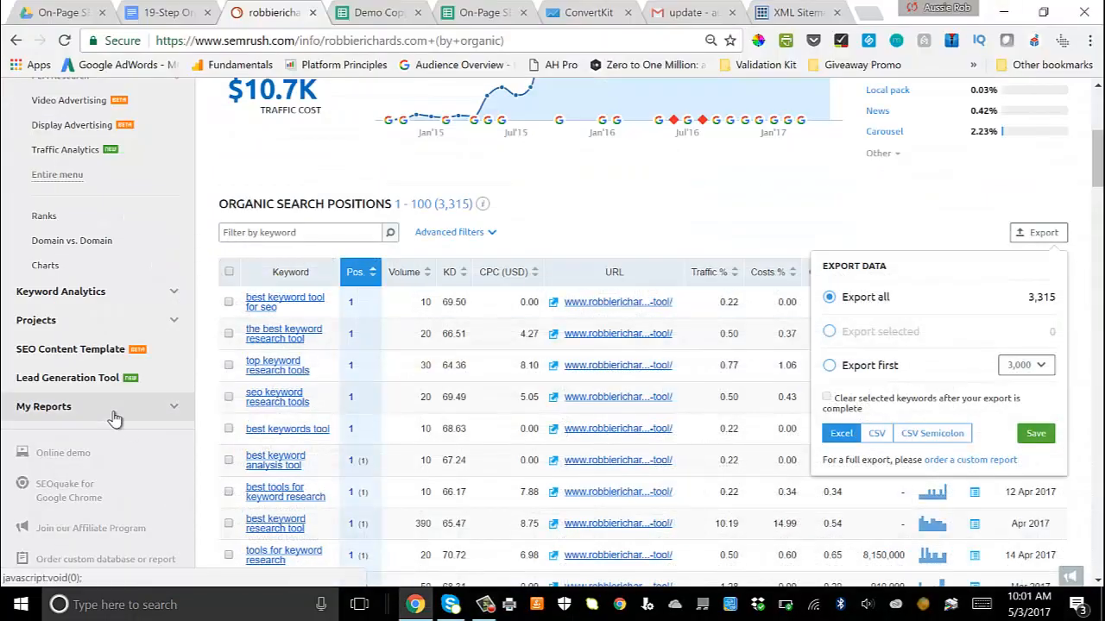
click(377, 12)
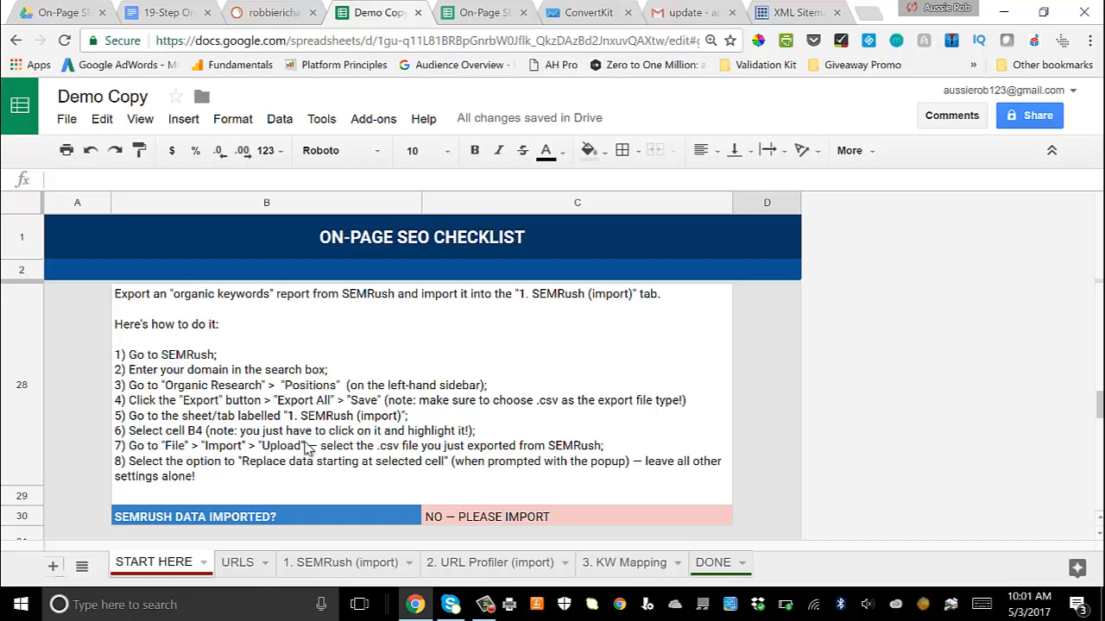
click(311, 566)
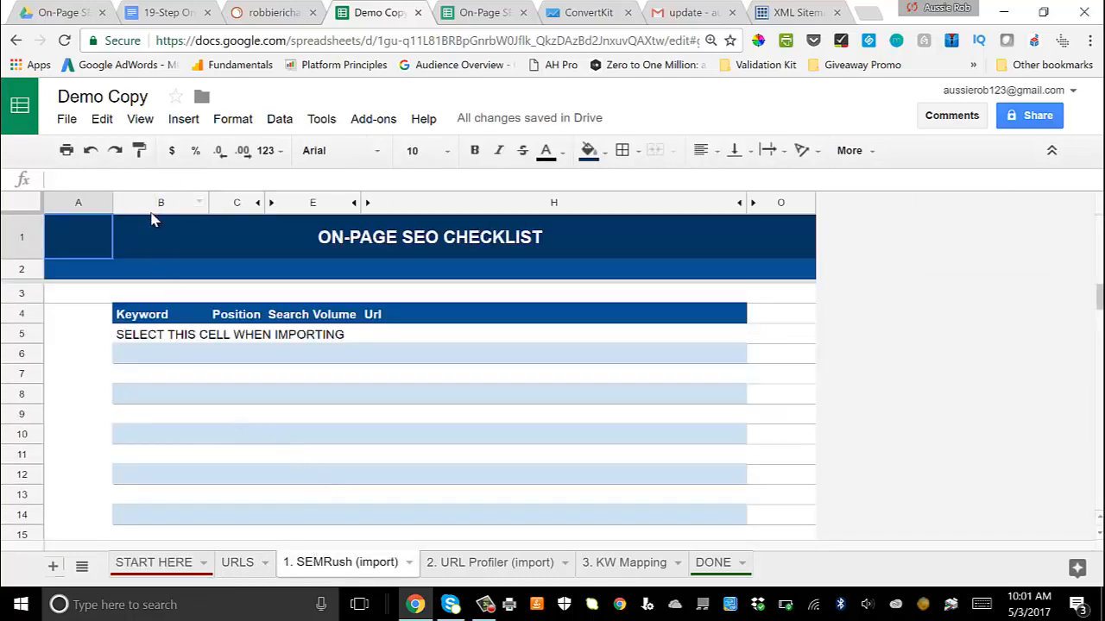
click(133, 302)
click(149, 317)
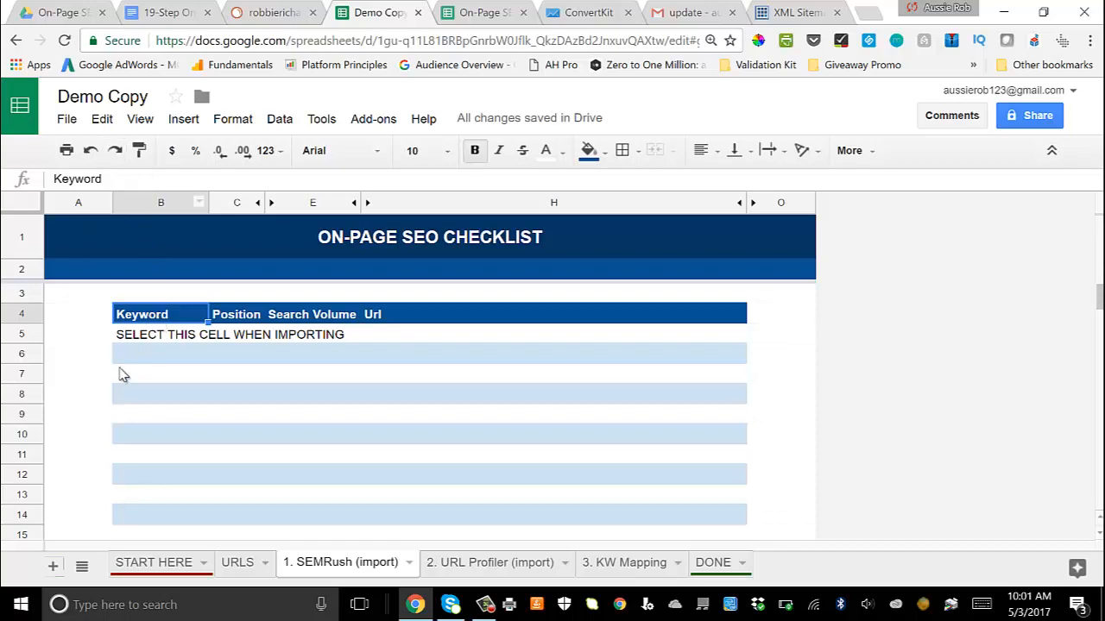
Step: Start importing a file into the spreadsheet by uploading SEMRush Export2 from the Resized folder on the computer
click(67, 118)
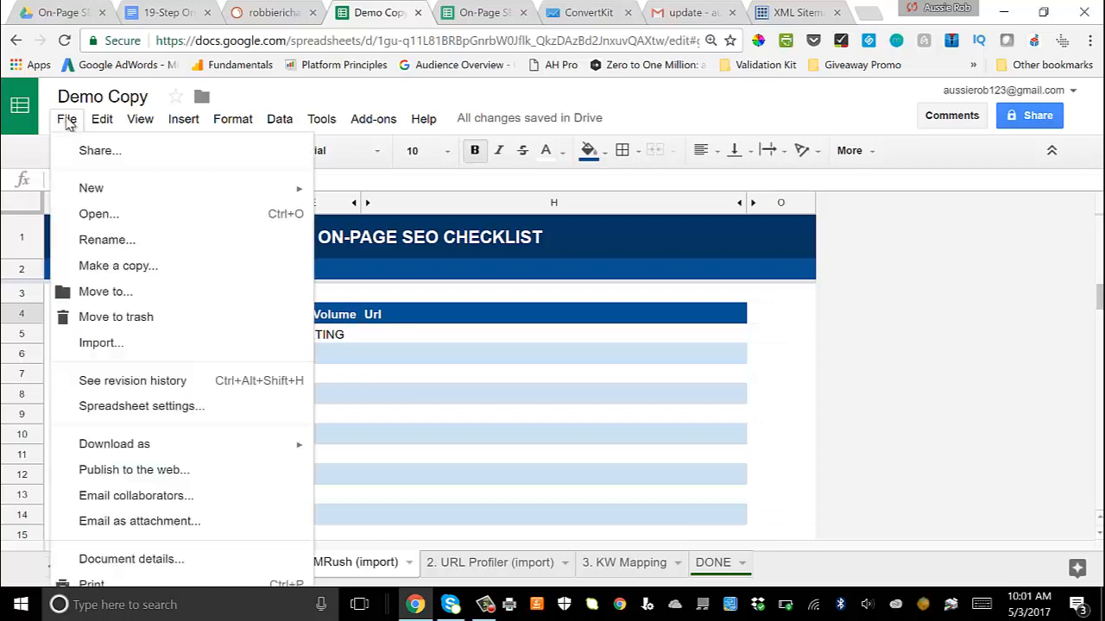
click(113, 346)
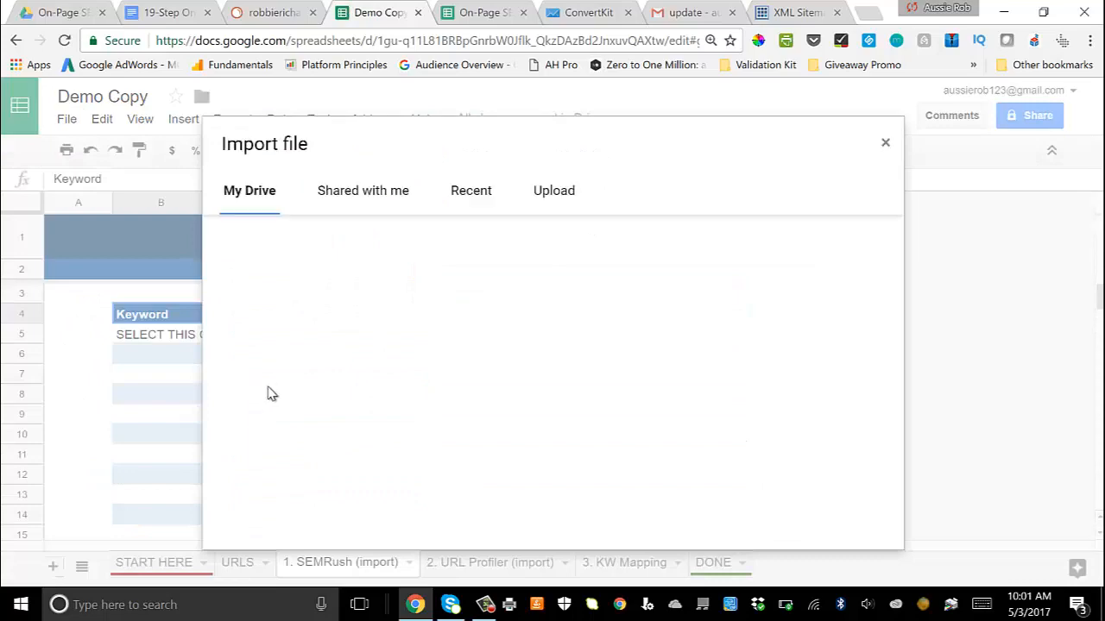
click(557, 190)
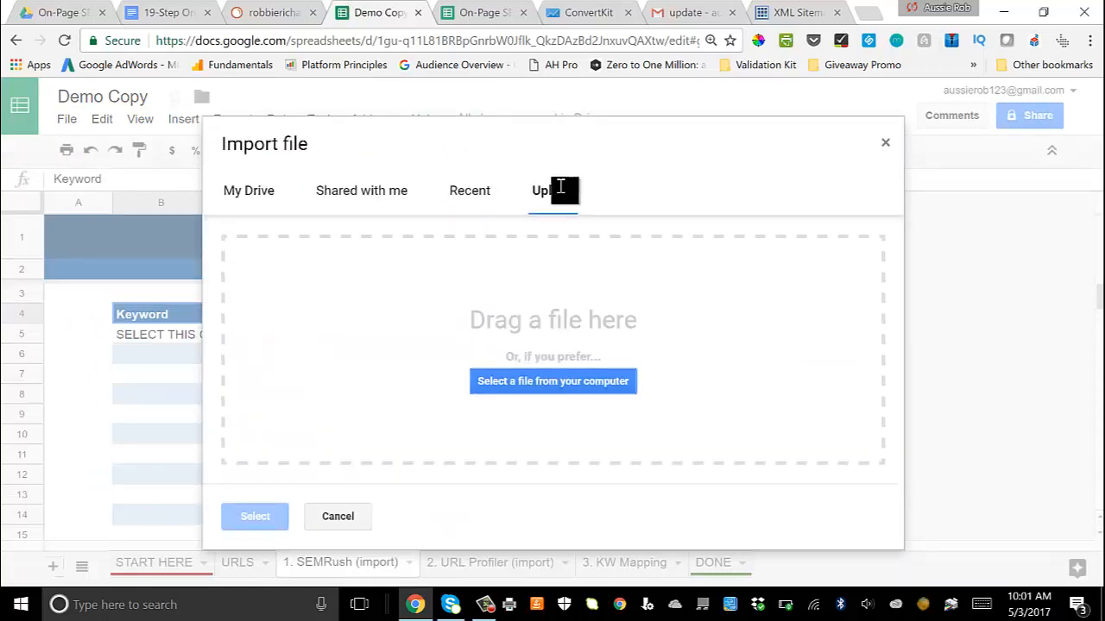
click(574, 395)
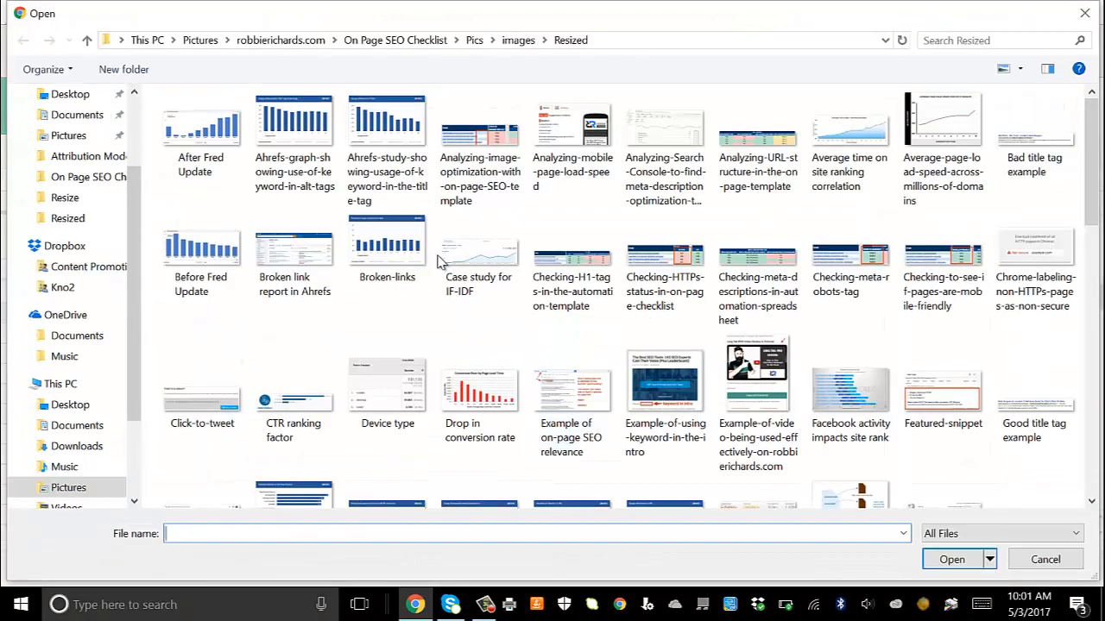
scroll(488, 375, down, 3)
scroll(490, 366, down, 8)
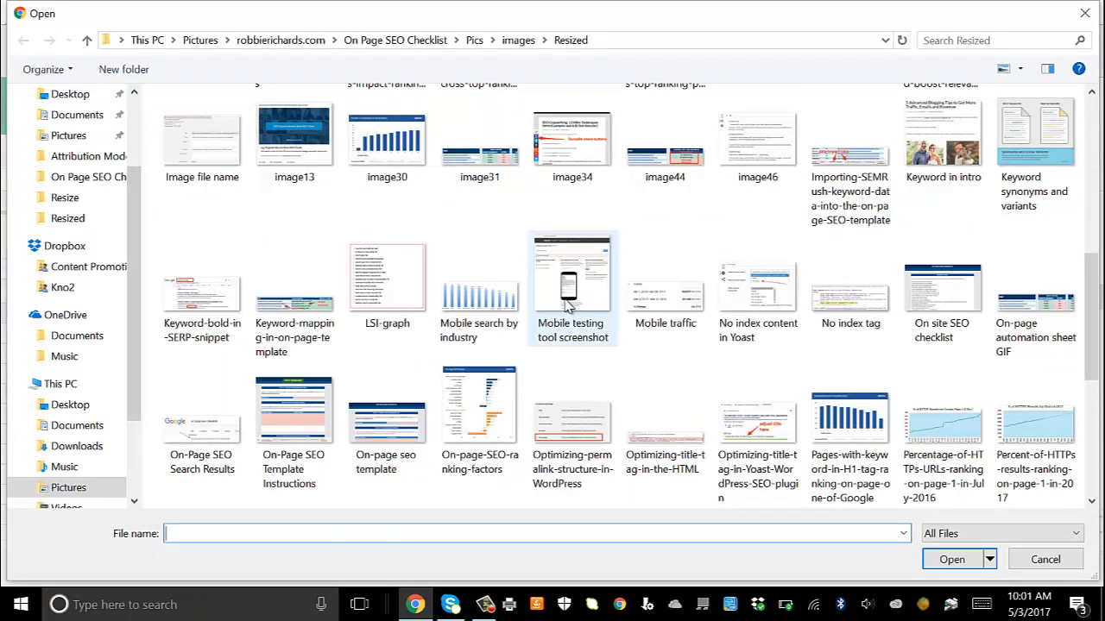
click(660, 168)
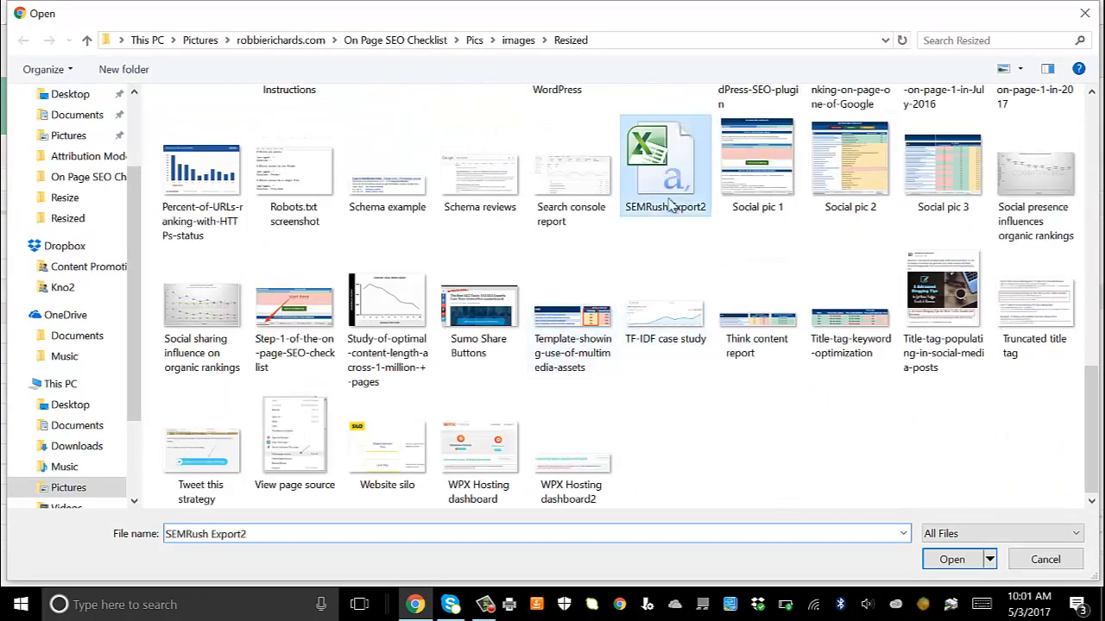
click(952, 559)
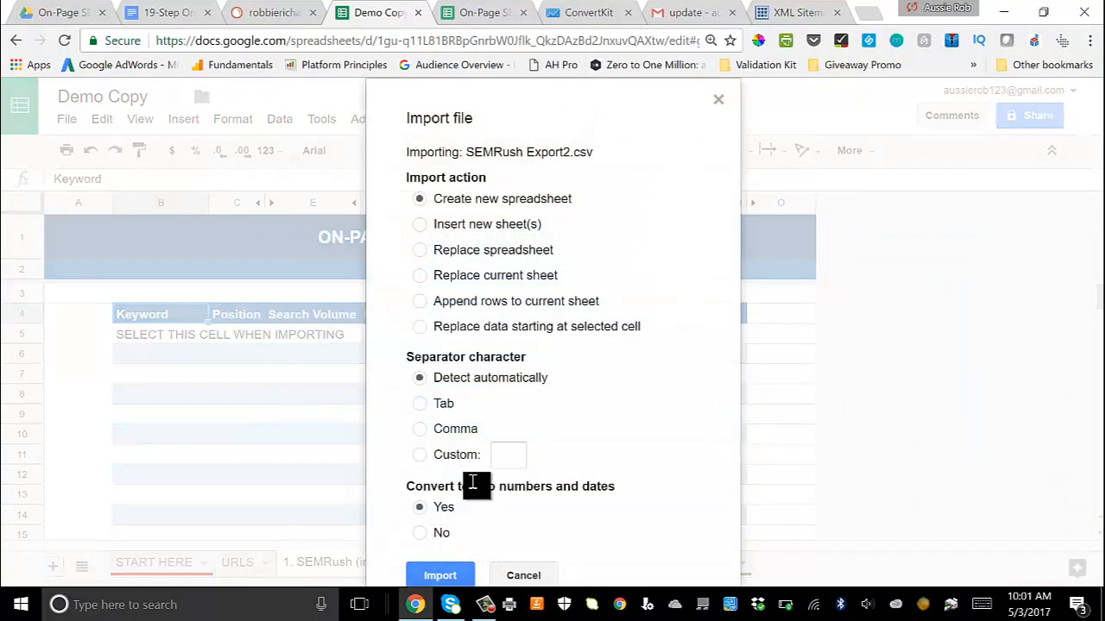
Step: Import the SEMRush CSV with the option to replace data starting at the selected cell, and look over the imported keyword rows
click(421, 329)
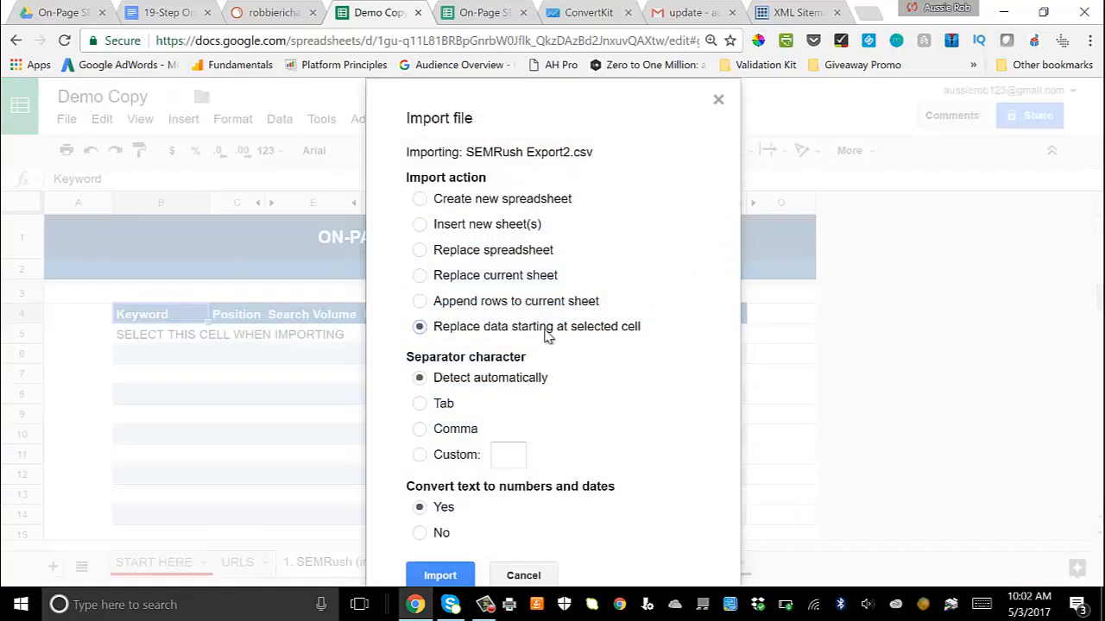
click(436, 576)
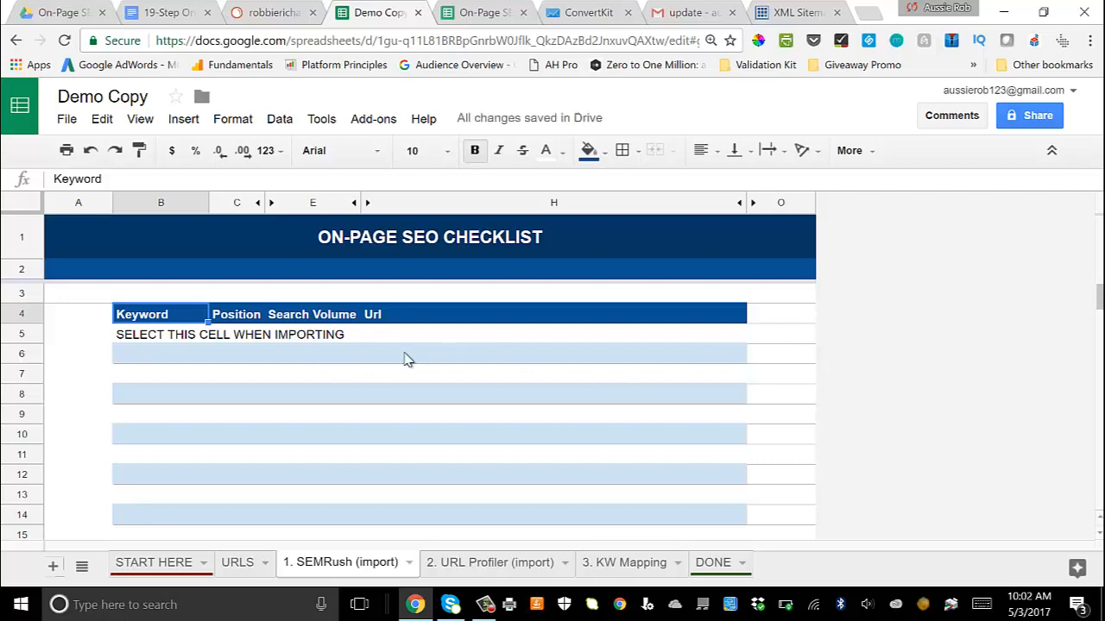
scroll(431, 410, down, 2)
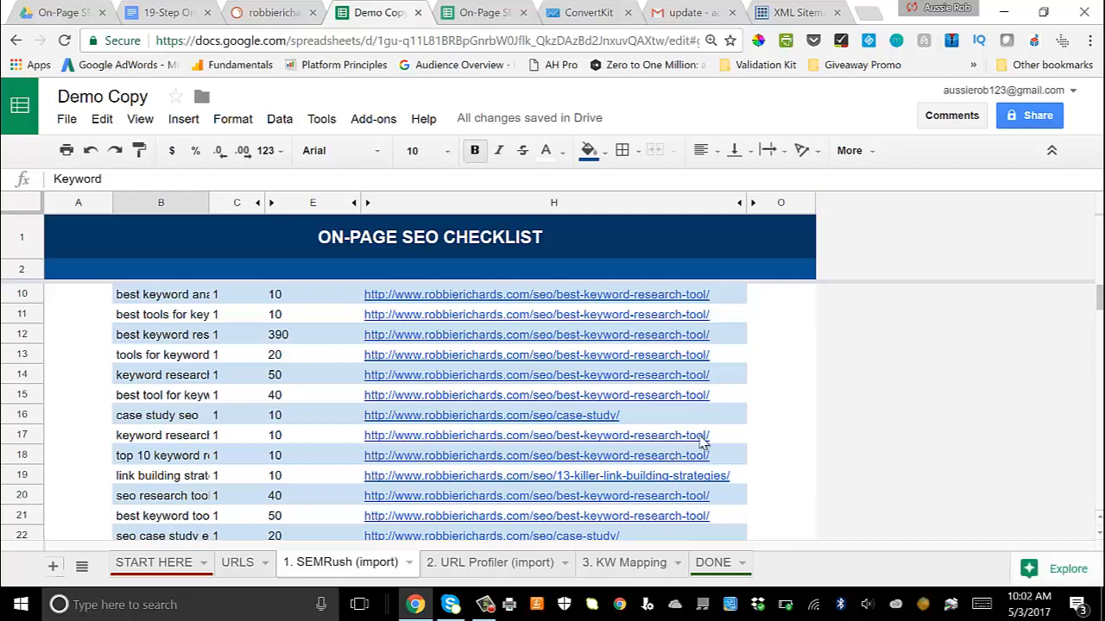
scroll(264, 319, up, 3)
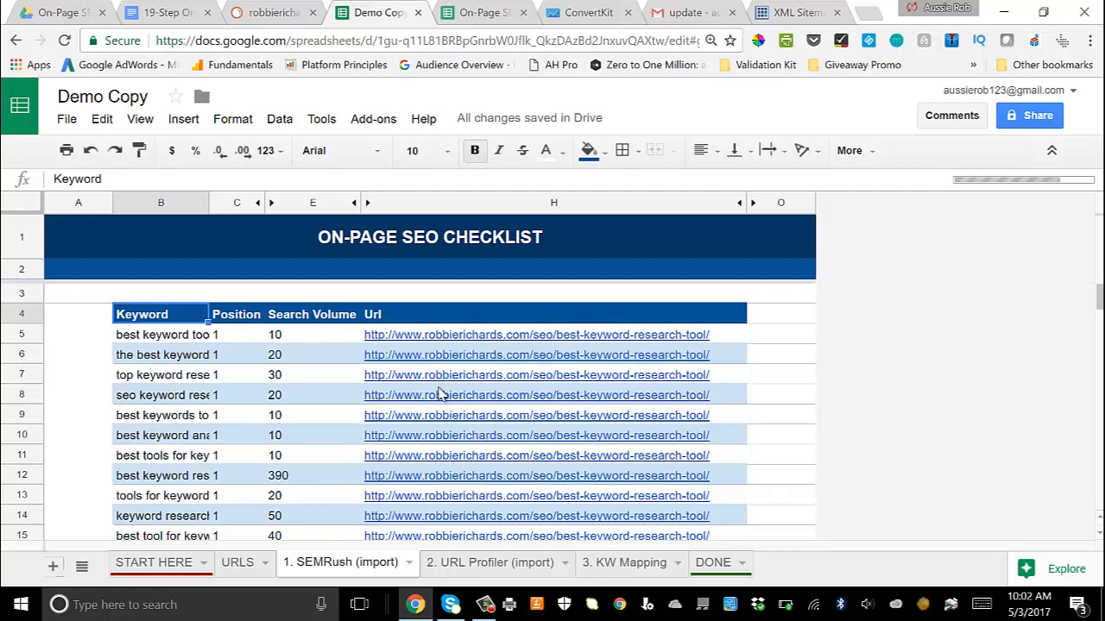
scroll(483, 330, down, 10)
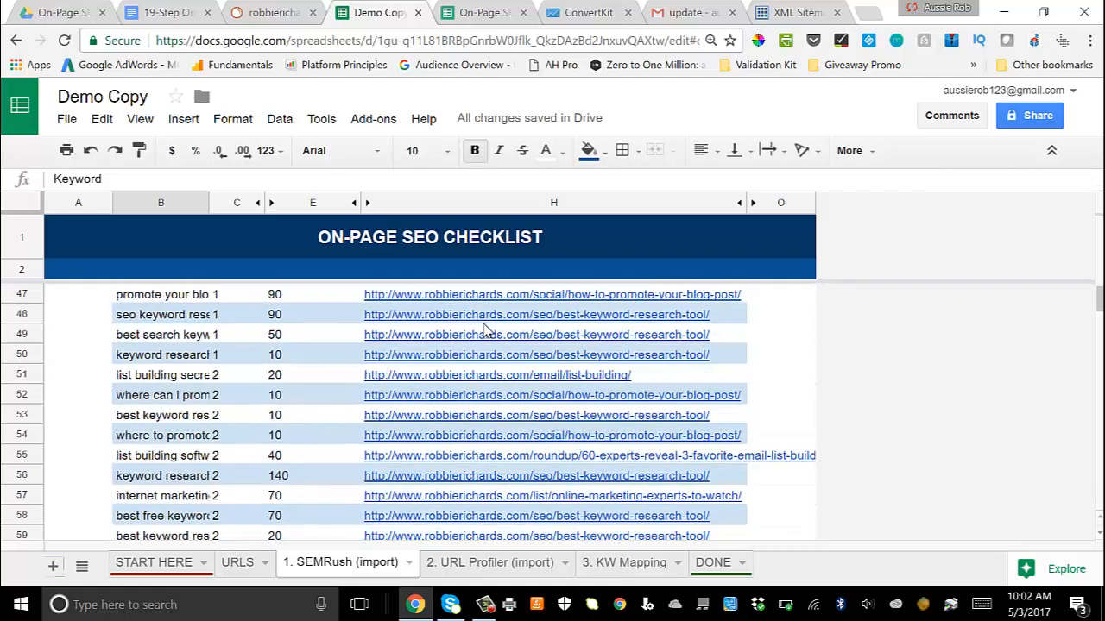
scroll(485, 336, up, 10)
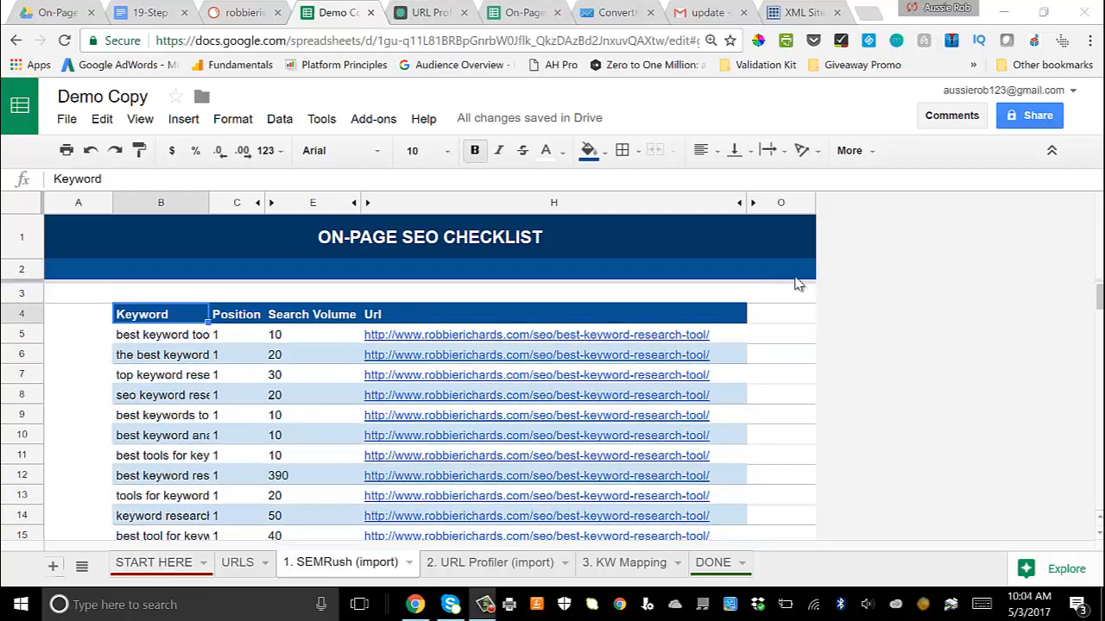
Step: Check the SEMRush import status on the START HERE sheet and read the Step #4 instructions for importing URL Profiler data
click(159, 566)
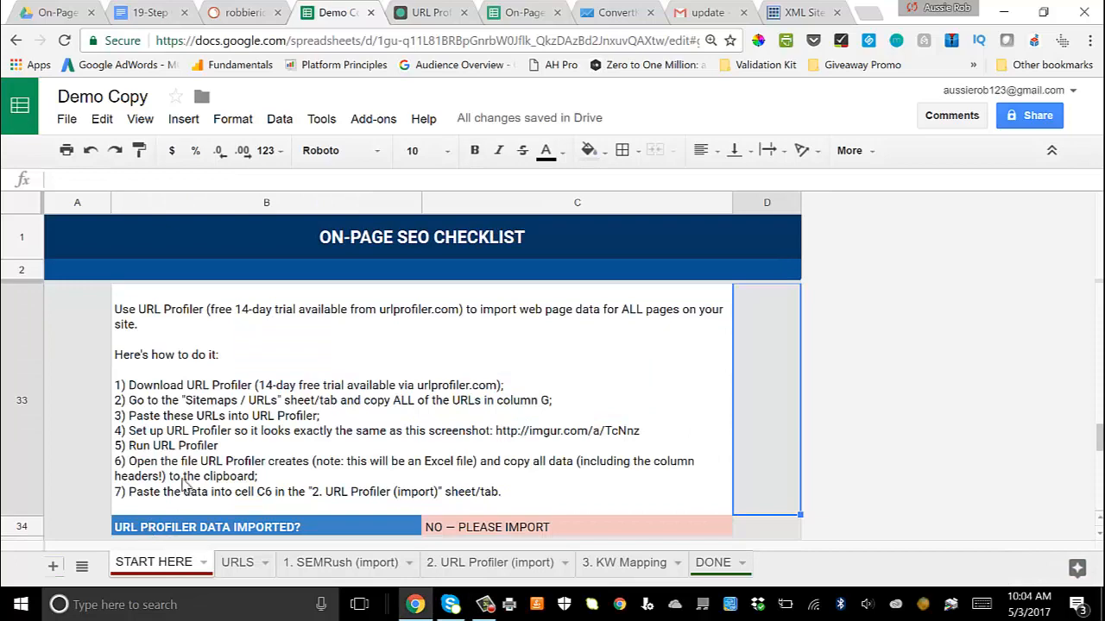
scroll(207, 416, up, 3)
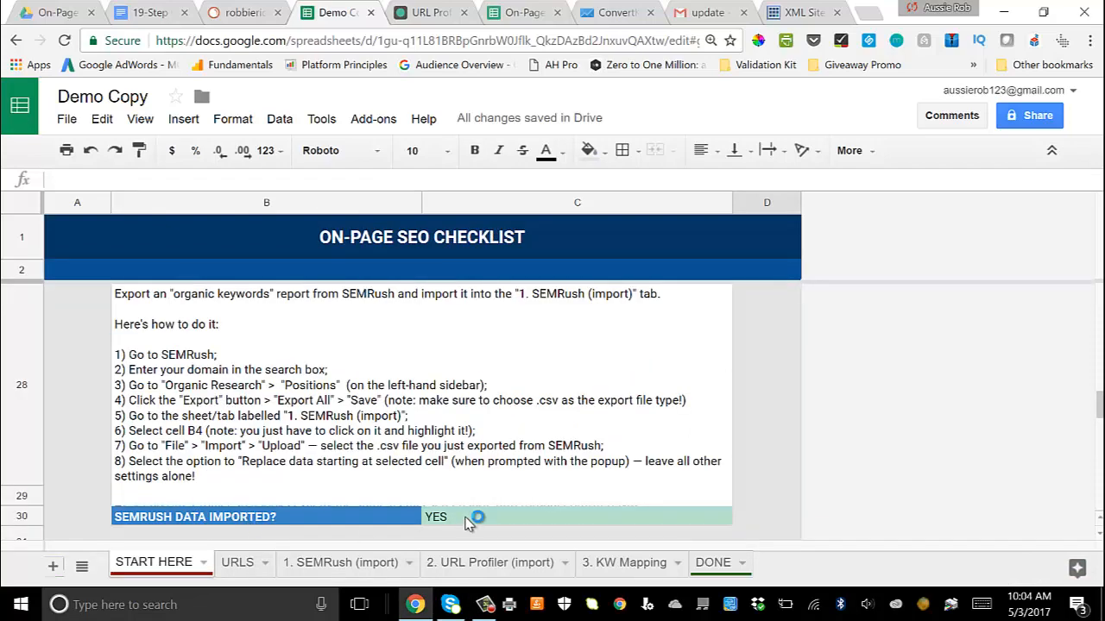
scroll(471, 509, up, 1)
scroll(473, 501, down, 3)
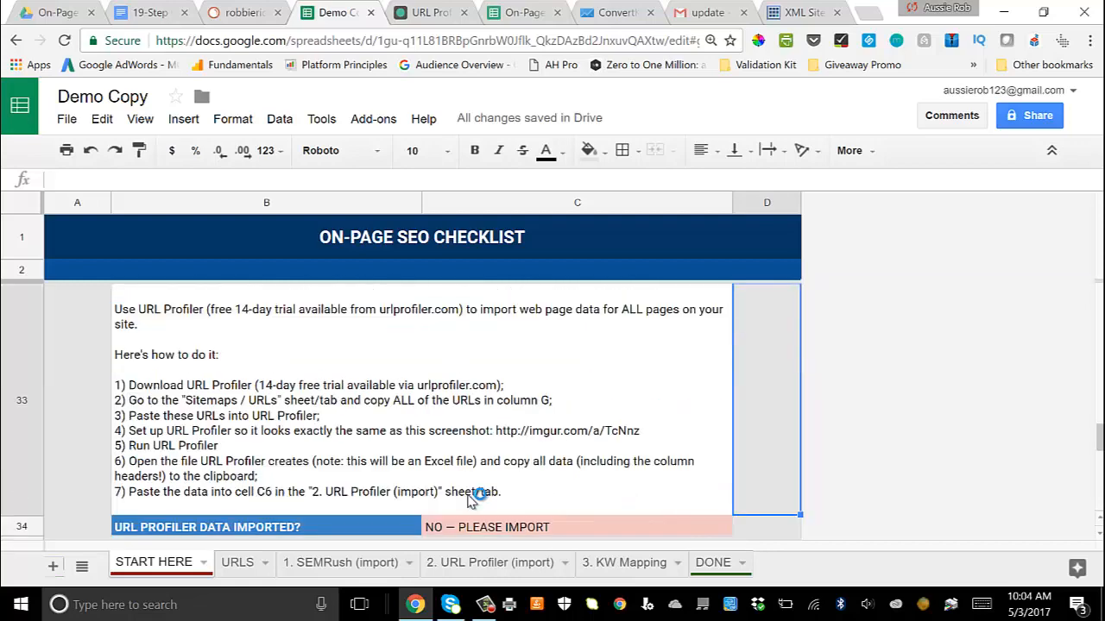
scroll(467, 501, up, 1)
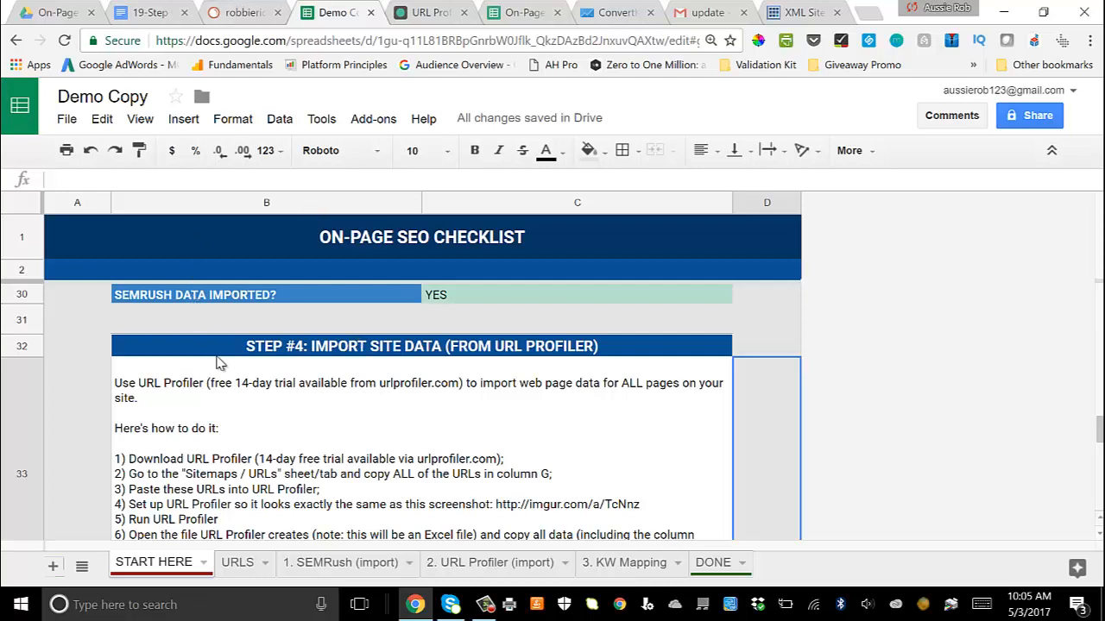
scroll(243, 426, down, 1)
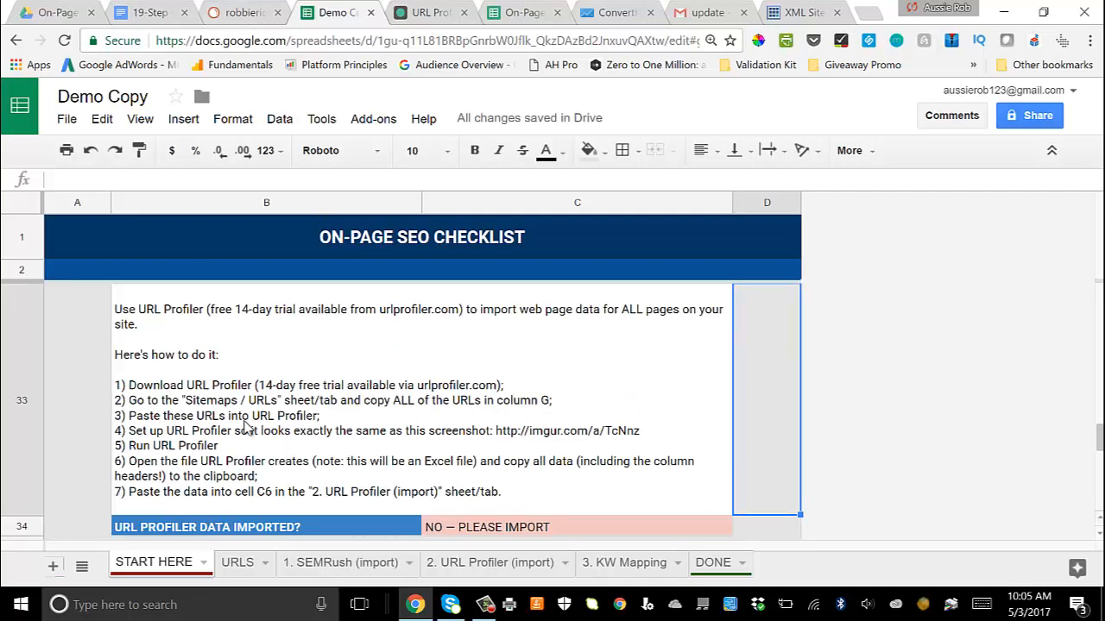
Step: Copy all page URLs in column B, rows 1 to 26, of the URLS sheet
click(239, 562)
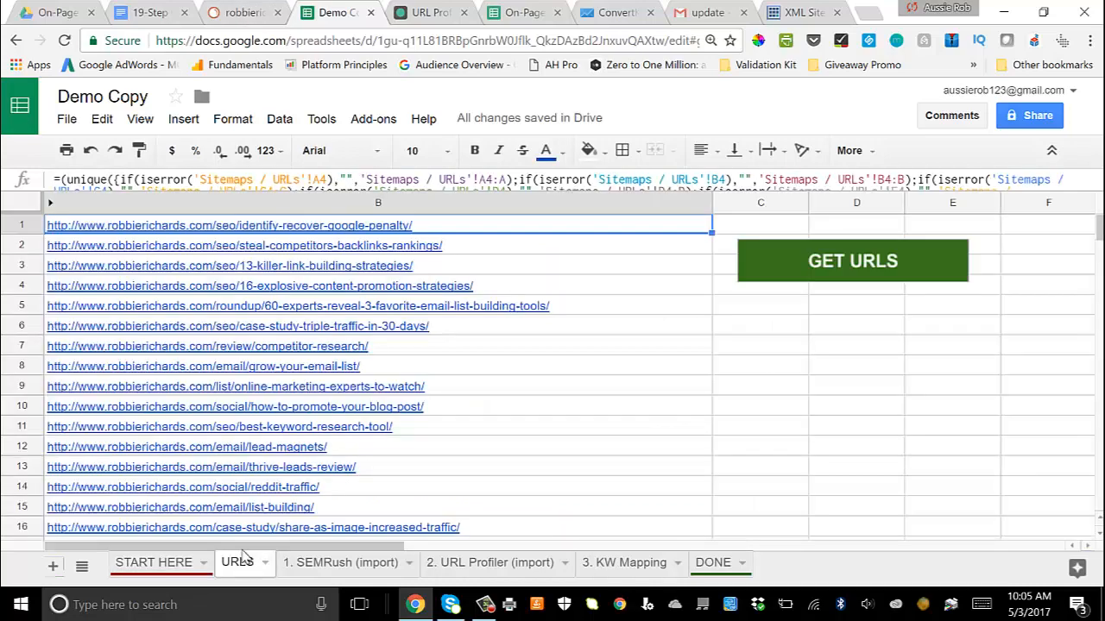
click(711, 291)
click(689, 230)
drag(688, 235, 648, 492)
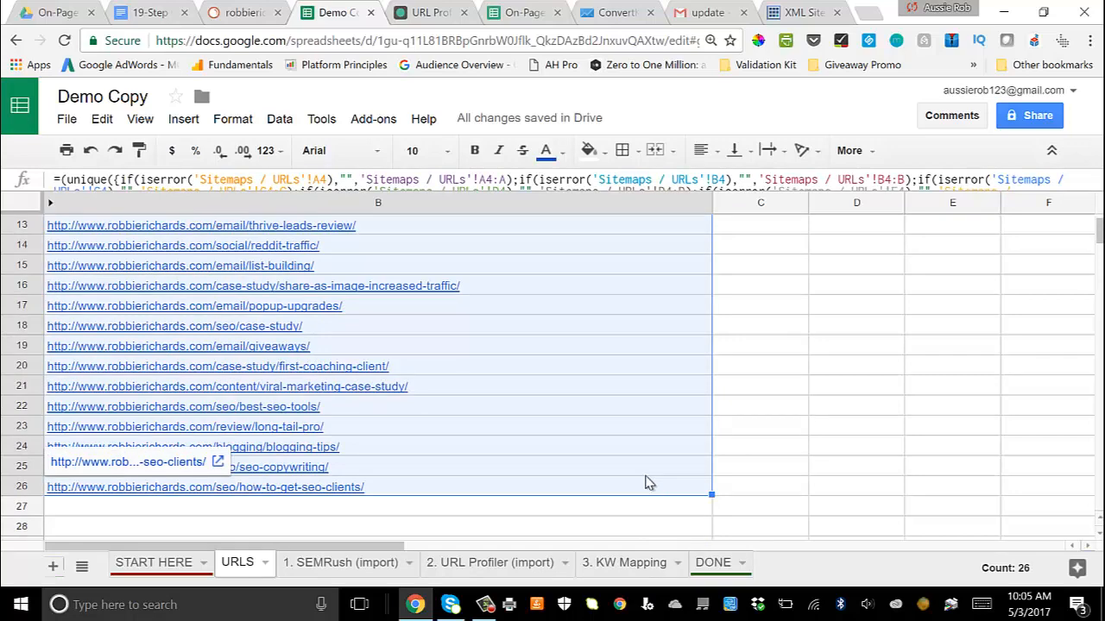
key(ctrl+c)
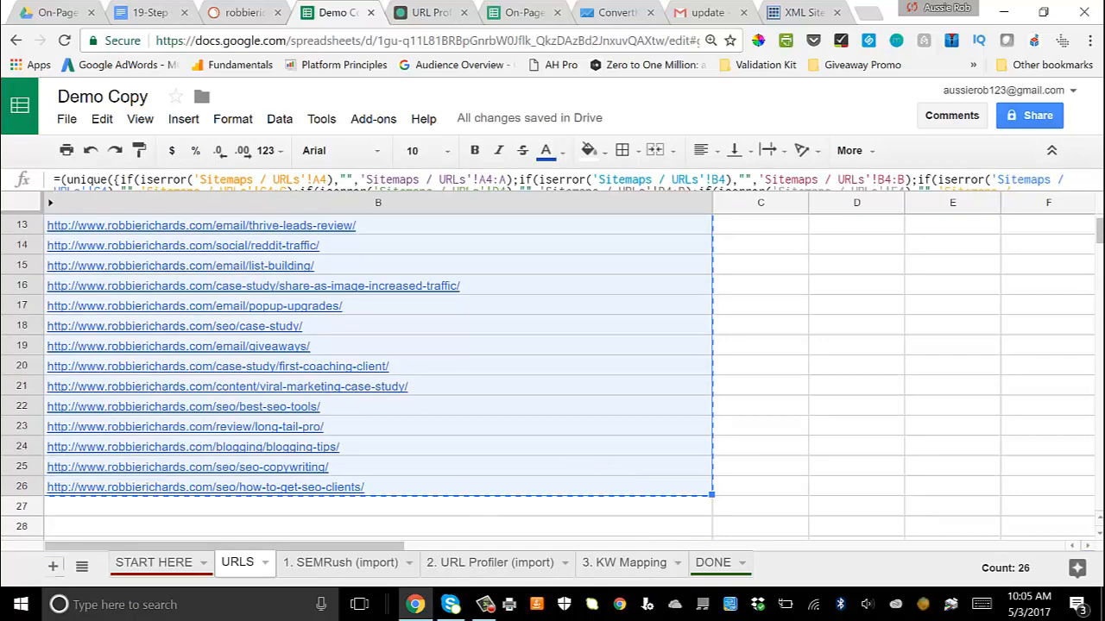
Step: Switch to URL Profiler, paste the copied URLs into the URL list, and apply the Custom Scraper with inner-text CSS selectors h1 and h2
key(alt+Tab)
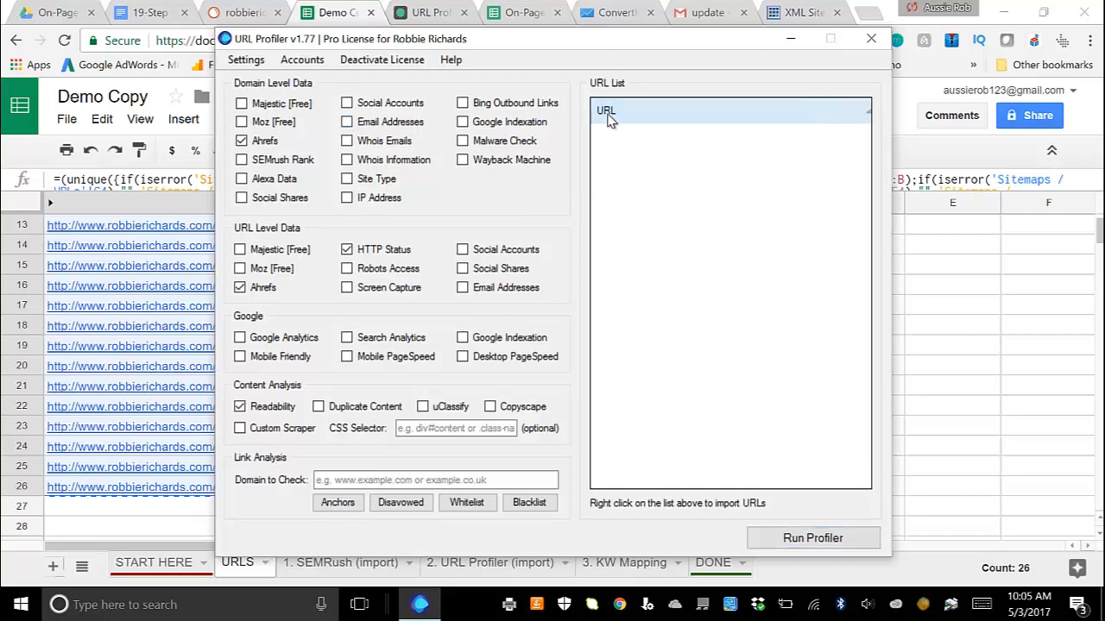
right_click(607, 115)
click(635, 122)
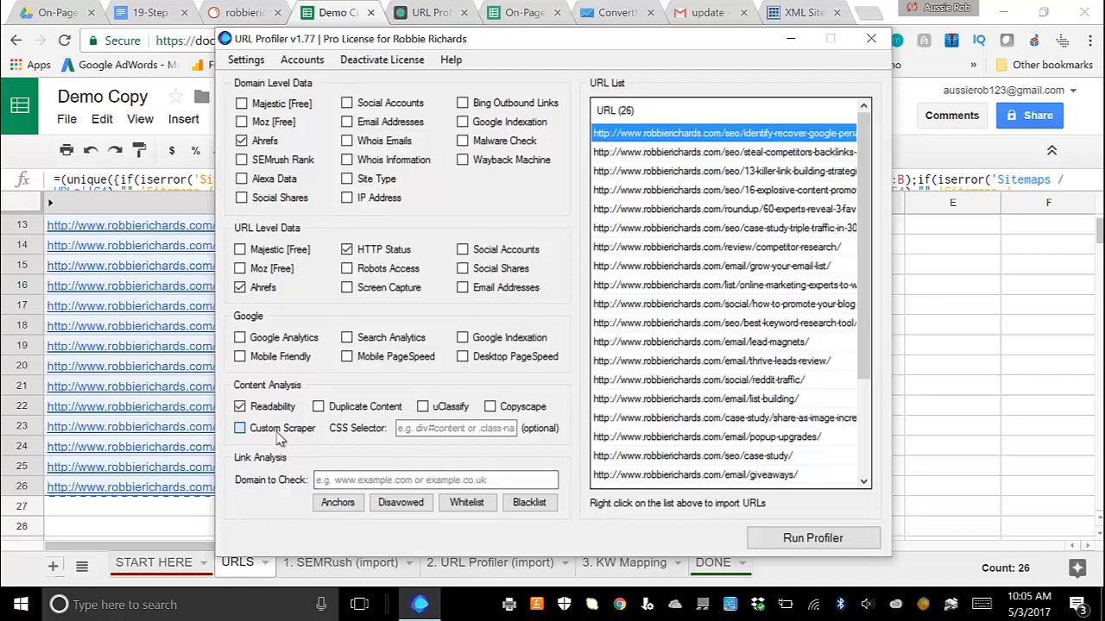
click(278, 439)
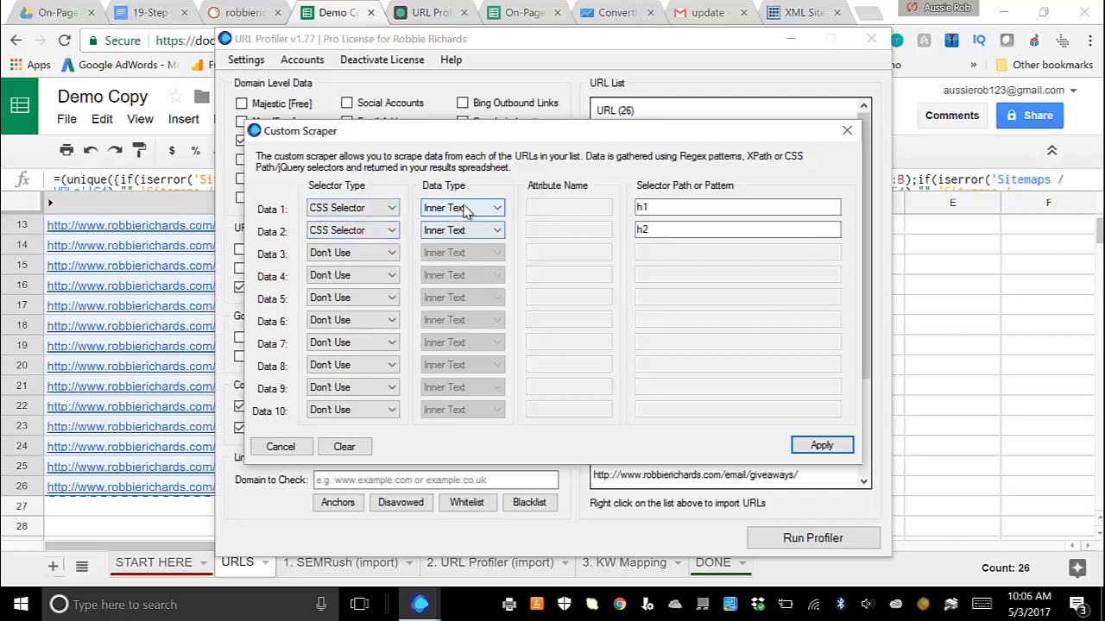
click(826, 447)
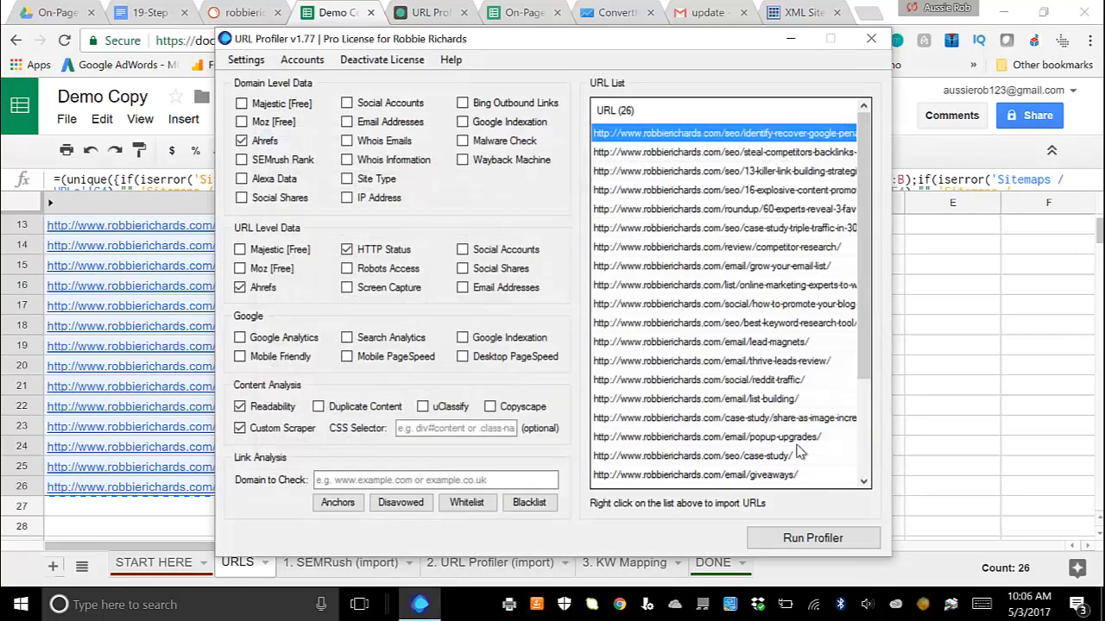
Step: Run the profiler, saving its results as URL Profiler 2 in the On Page SEO Checklist folder
click(814, 546)
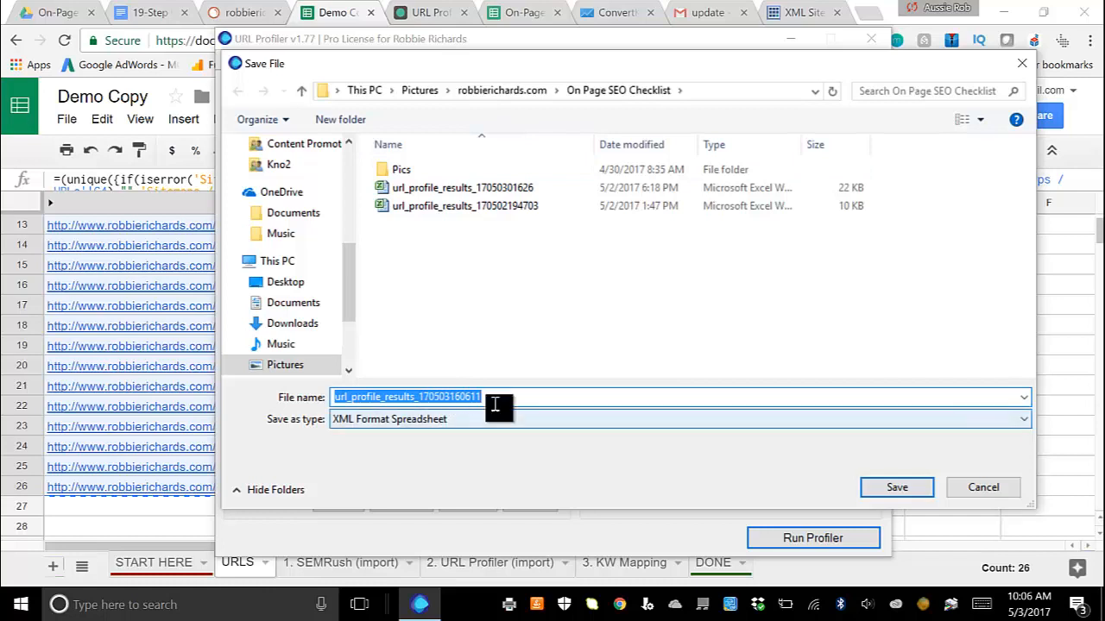
text(URL Profiler)
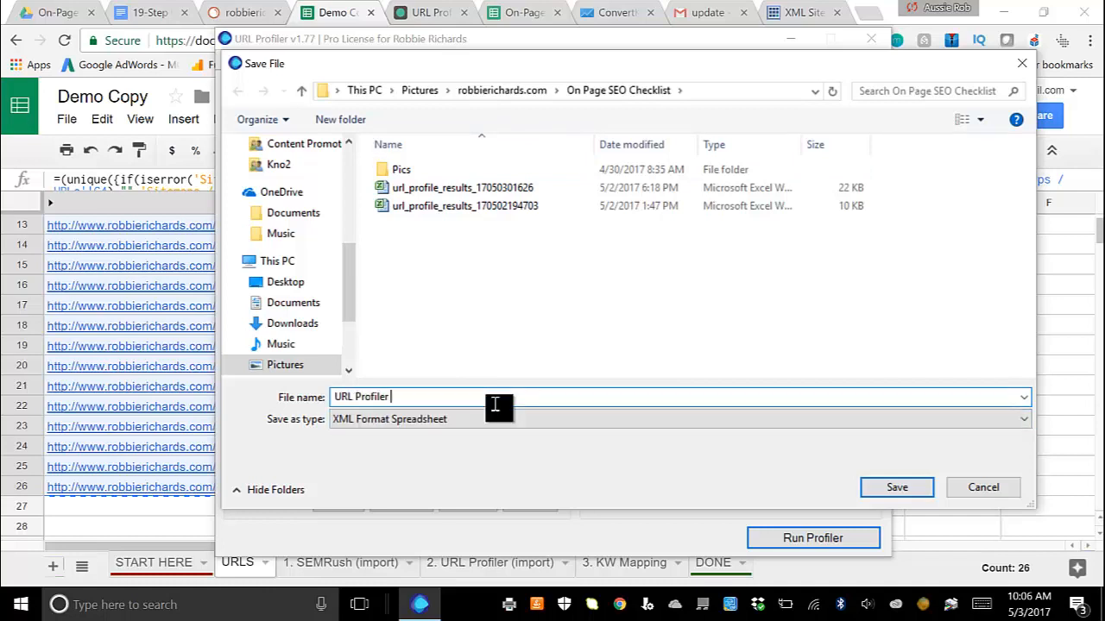
text( 2)
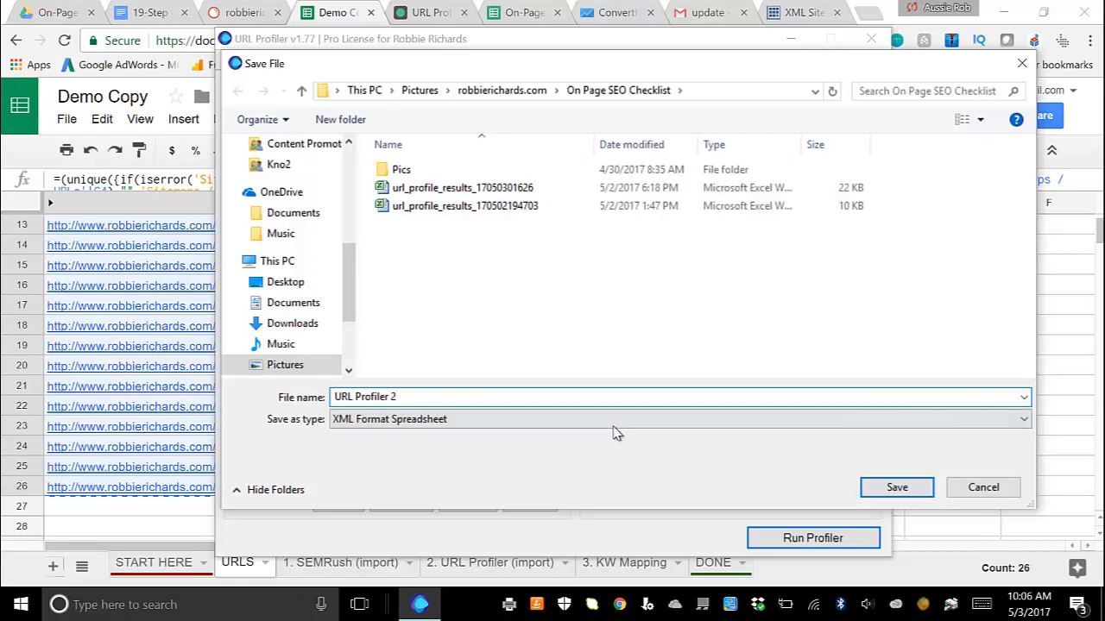
click(894, 487)
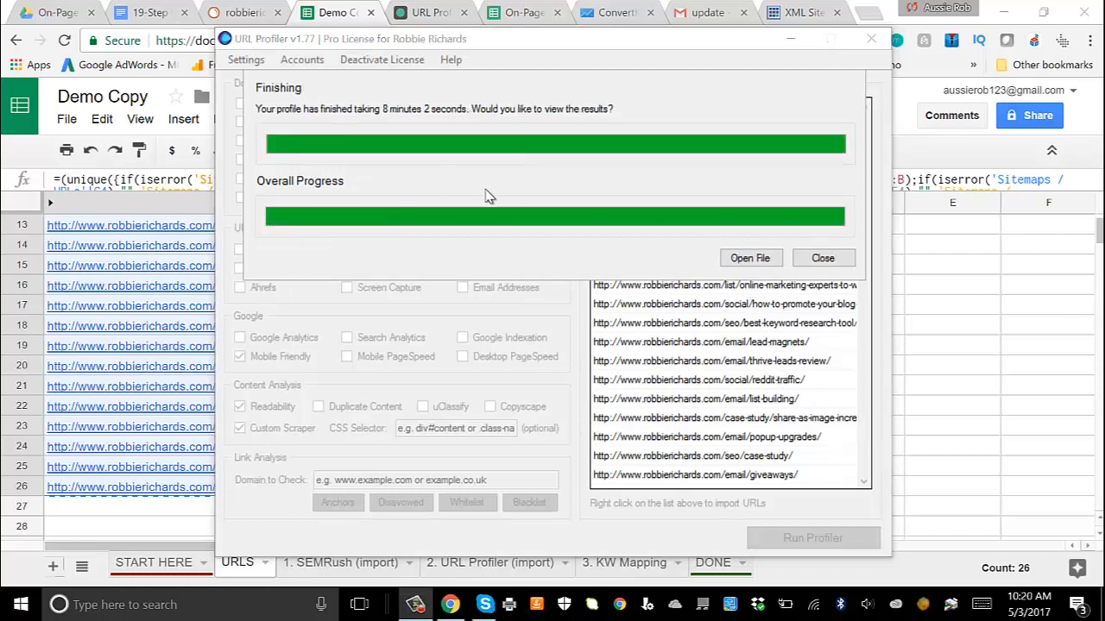
Step: Open the finished profile results in Excel and fit the URL column A to its contents
click(747, 257)
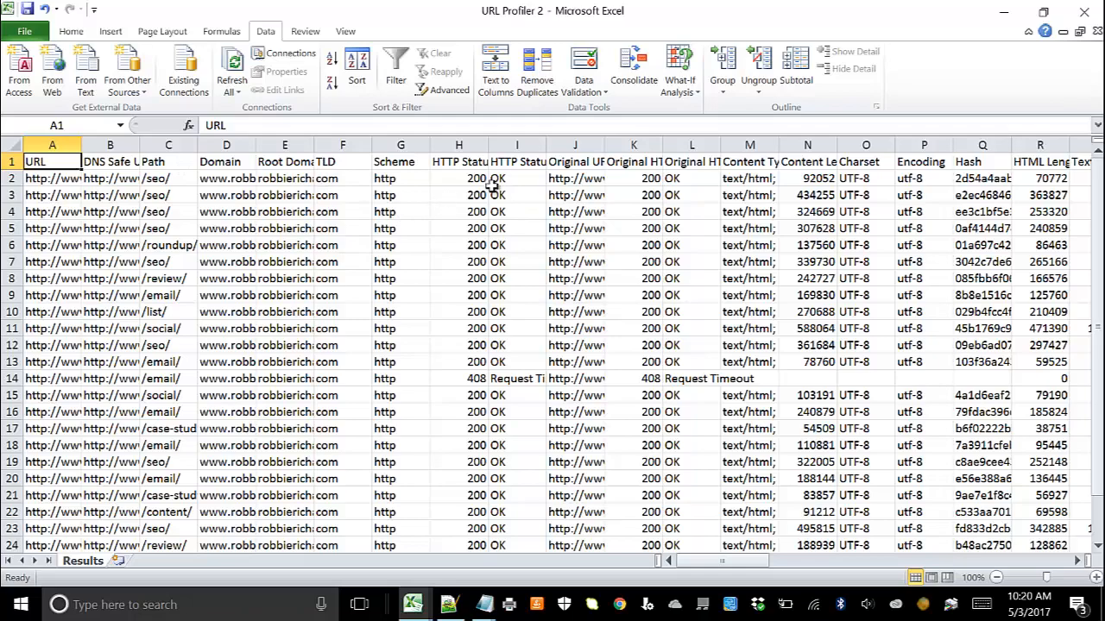
drag(467, 164, 7, 160)
click(65, 194)
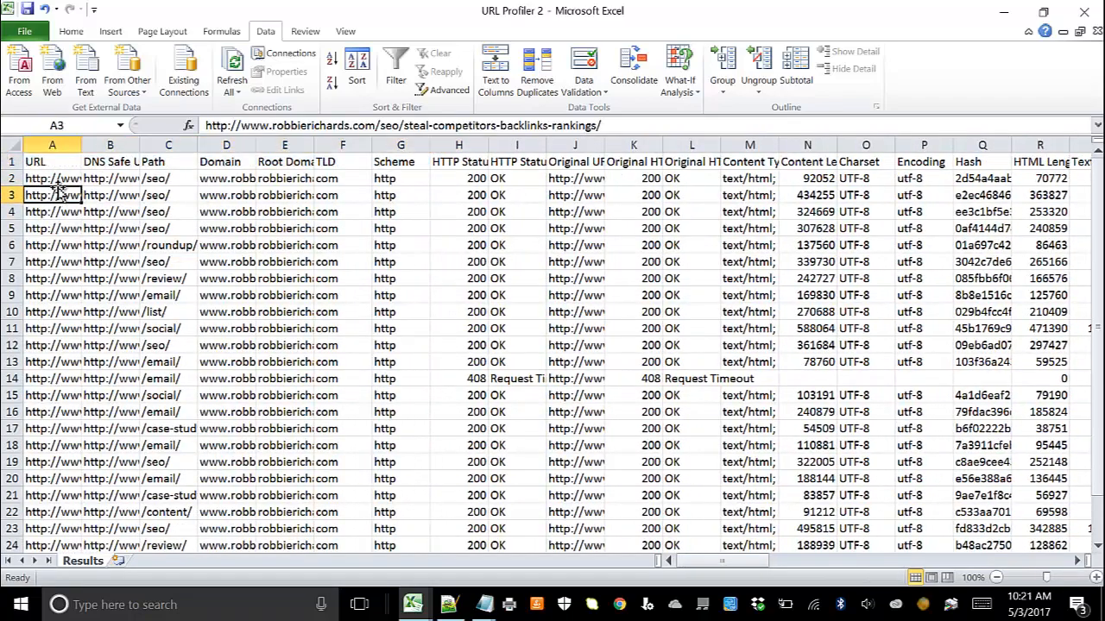
double_click(82, 144)
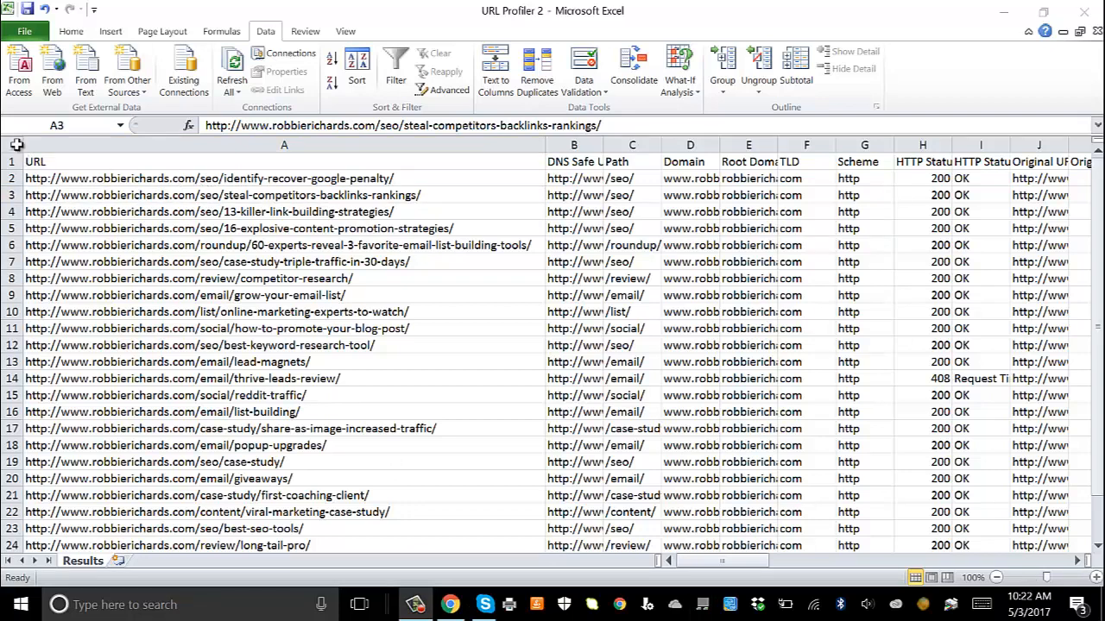
Step: Copy the entire Results sheet, including the column headers
click(15, 145)
click(15, 145)
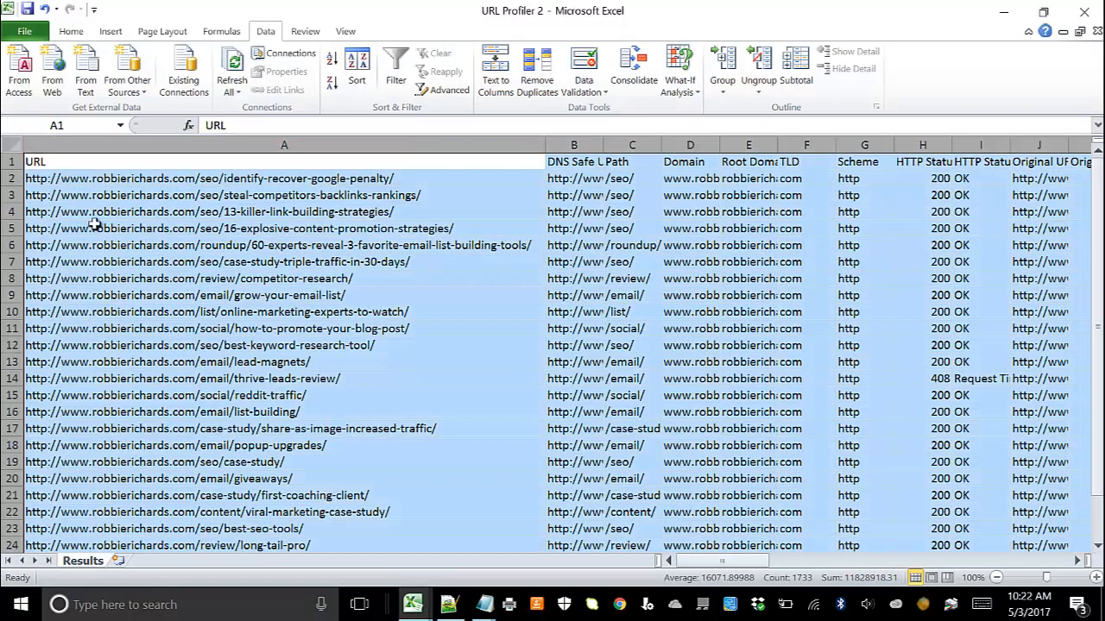
key(ctrl+c)
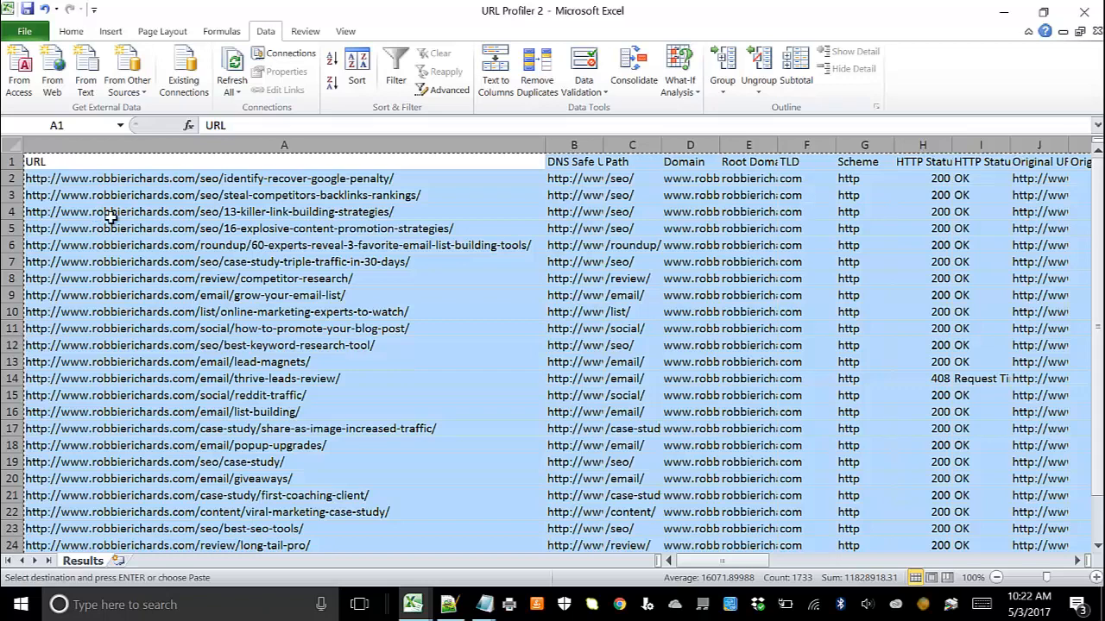
Step: Return to Demo Copy in the browser and review the Step #4 URL Profiler instructions on the START HERE sheet
click(1003, 12)
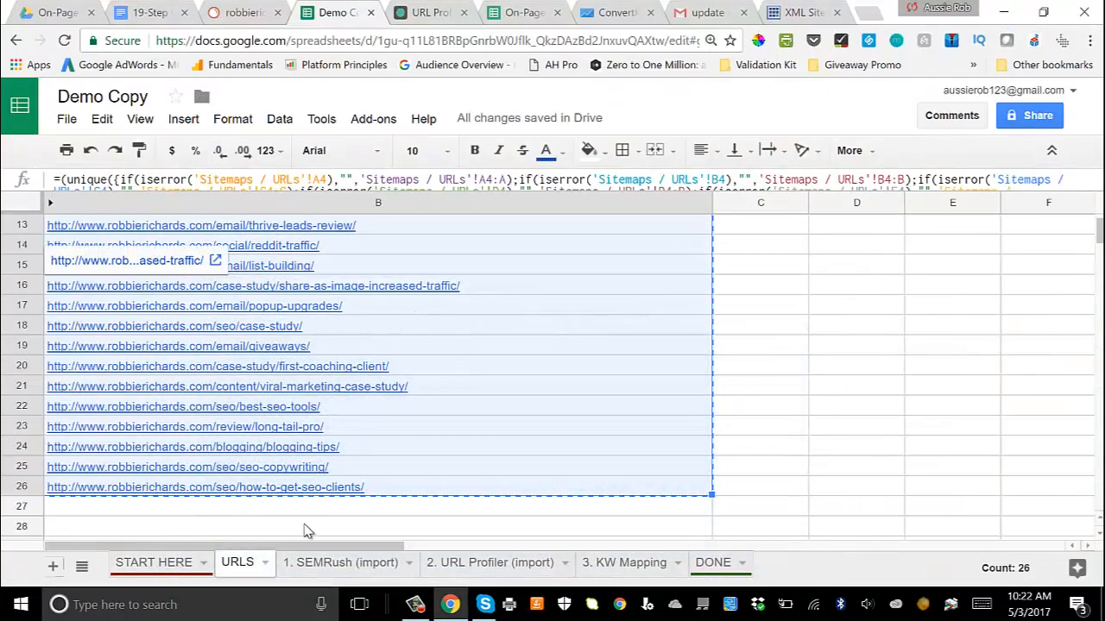
click(152, 565)
scroll(200, 428, up, 1)
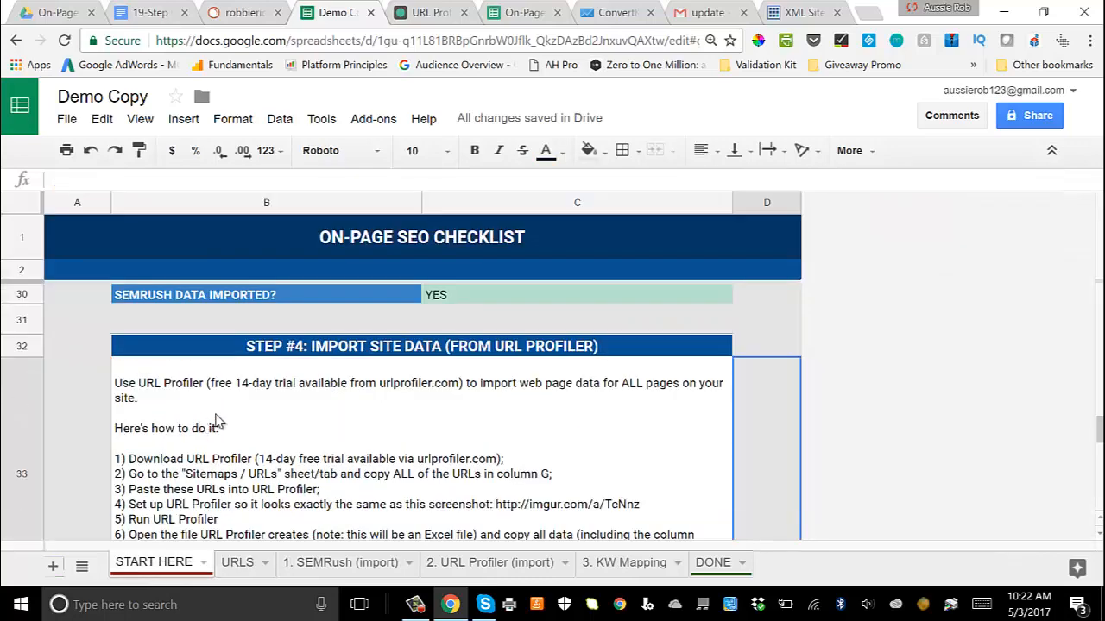
Step: Paste the copied URL Profiler data, including column headers, into cell C6 of the 2. URL Profiler (import) sheet and look over the rows
scroll(277, 366, down, 1)
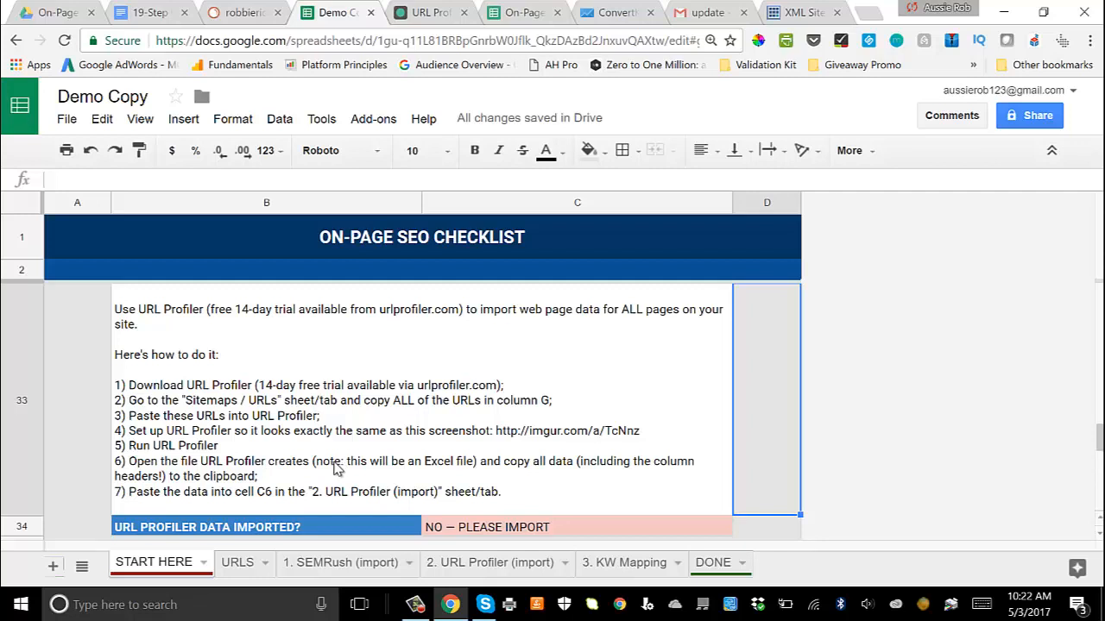
click(474, 565)
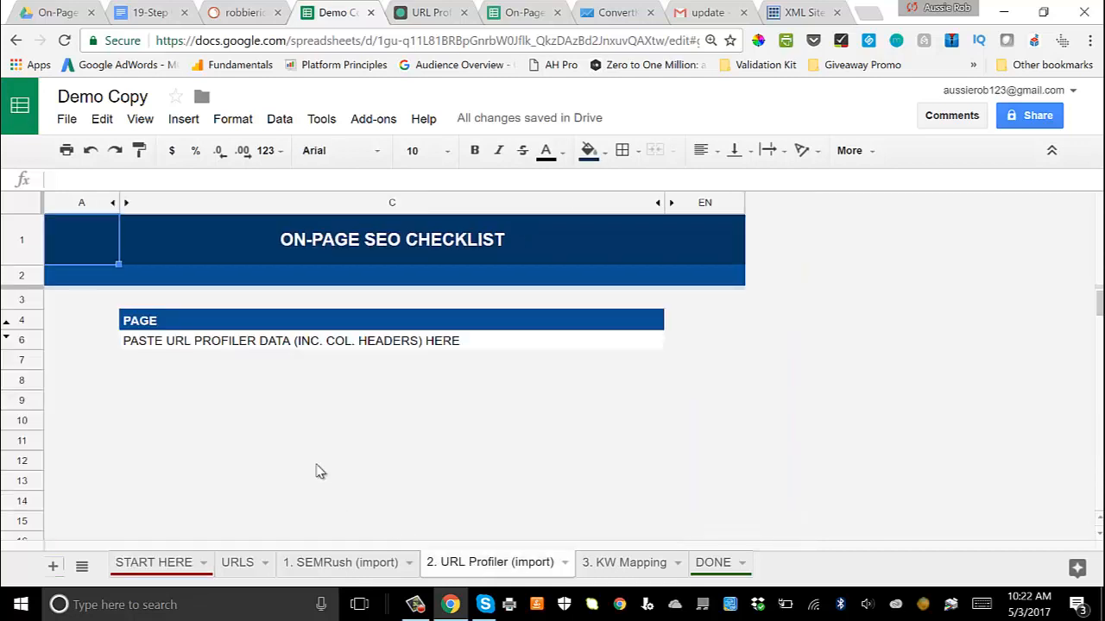
click(138, 345)
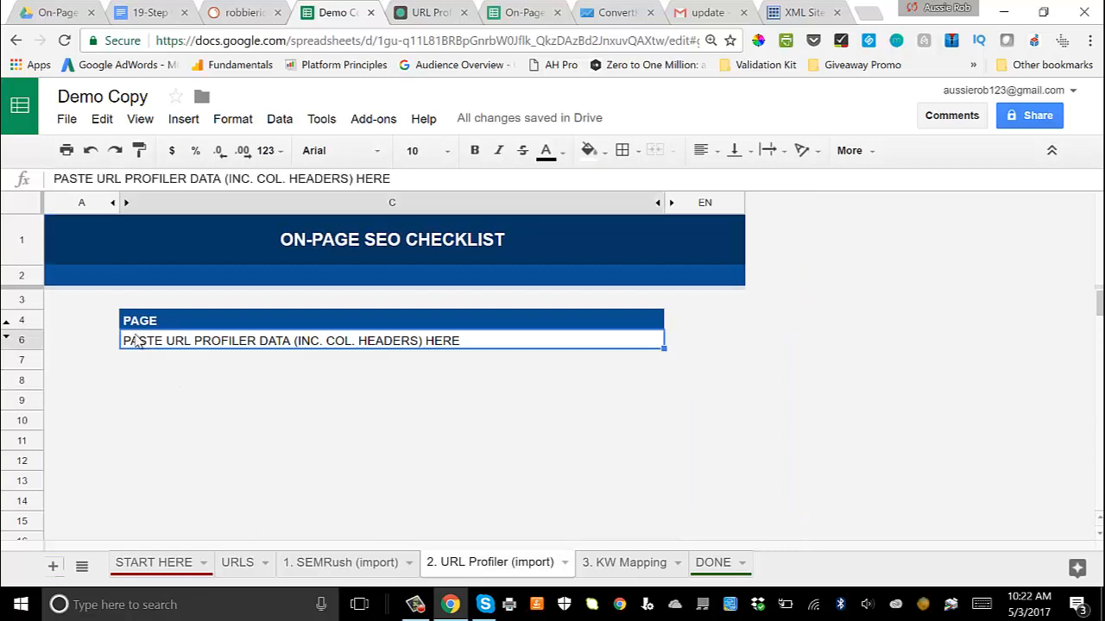
right_click(138, 350)
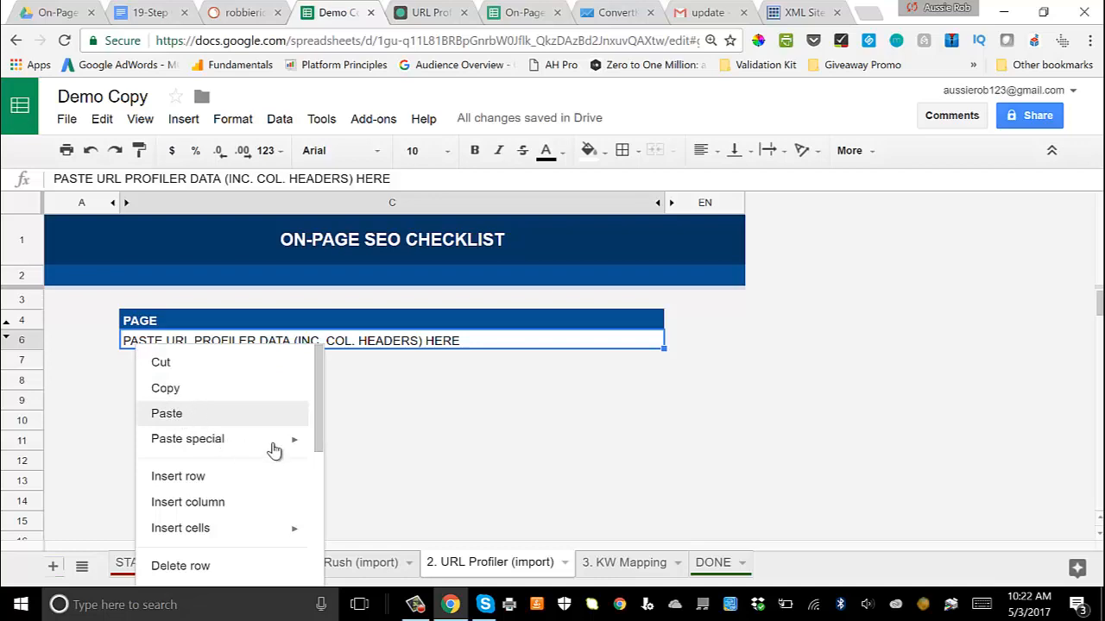
key(ctrl+v)
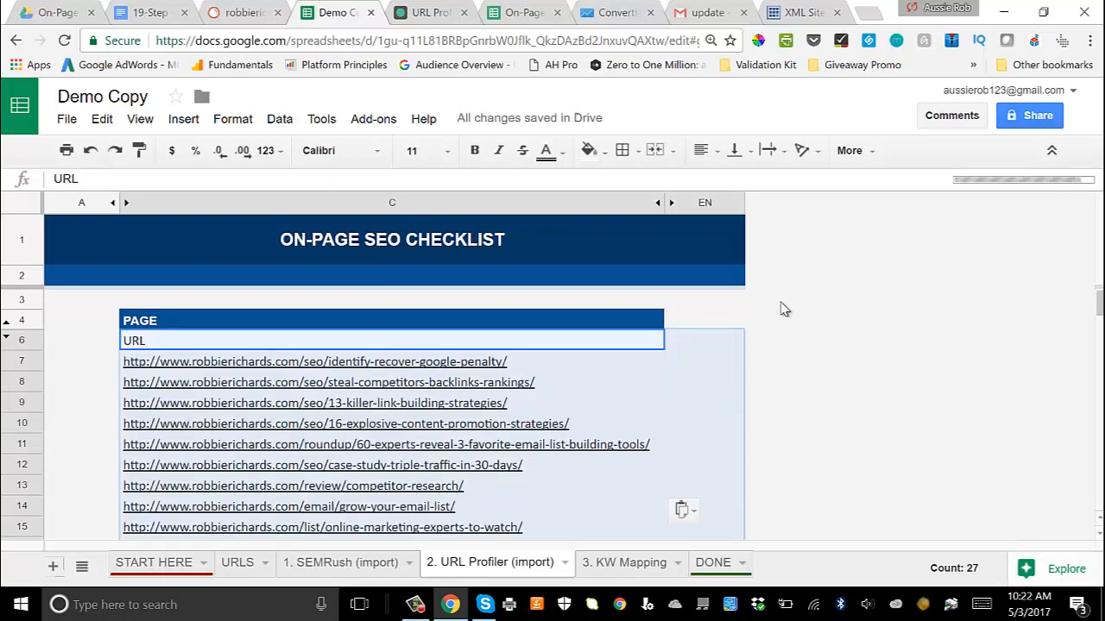
scroll(782, 308, down, 5)
scroll(782, 308, up, 5)
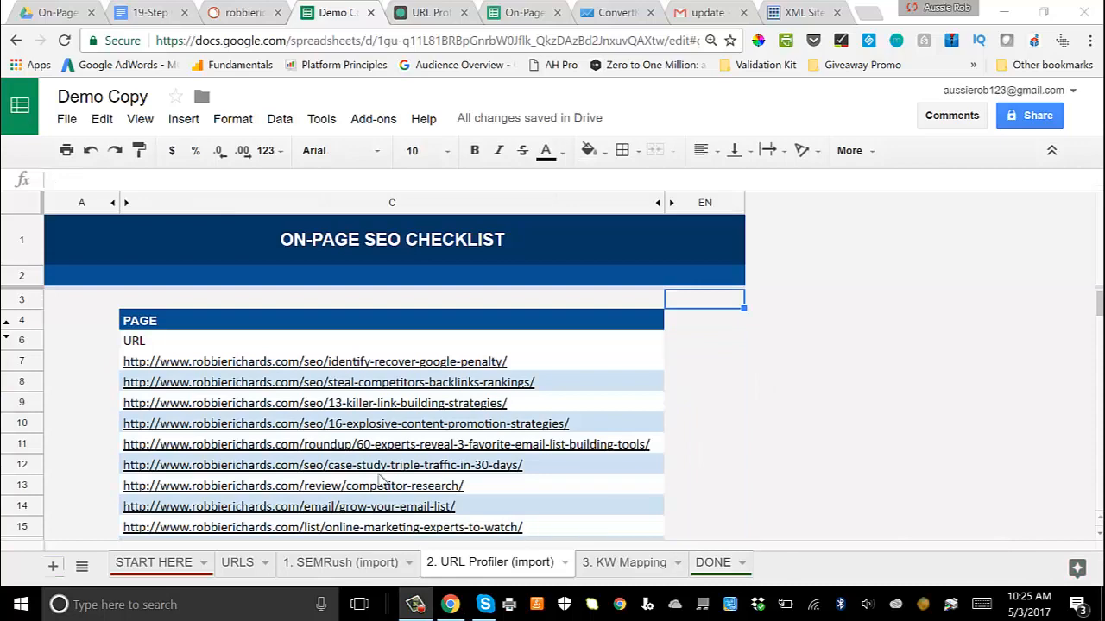
scroll(237, 350, down, 3)
scroll(236, 350, down, 5)
scroll(236, 347, up, 8)
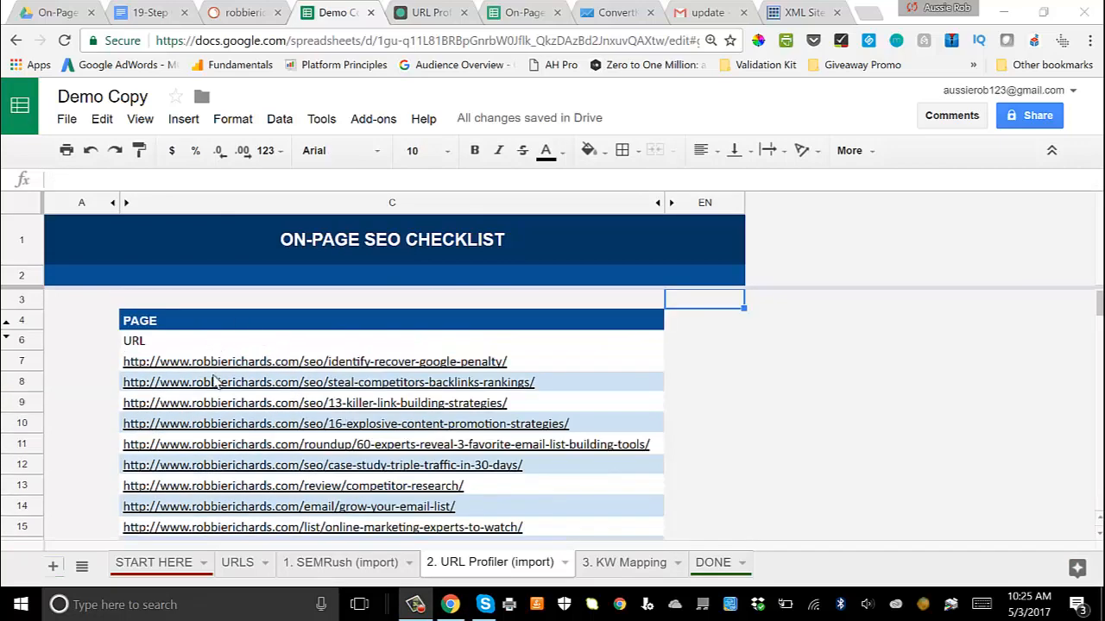
Step: Return to the START HERE sheet and review the URL Profiler import status and the Step #5 keyword mapping instructions
click(164, 565)
scroll(281, 387, up, 3)
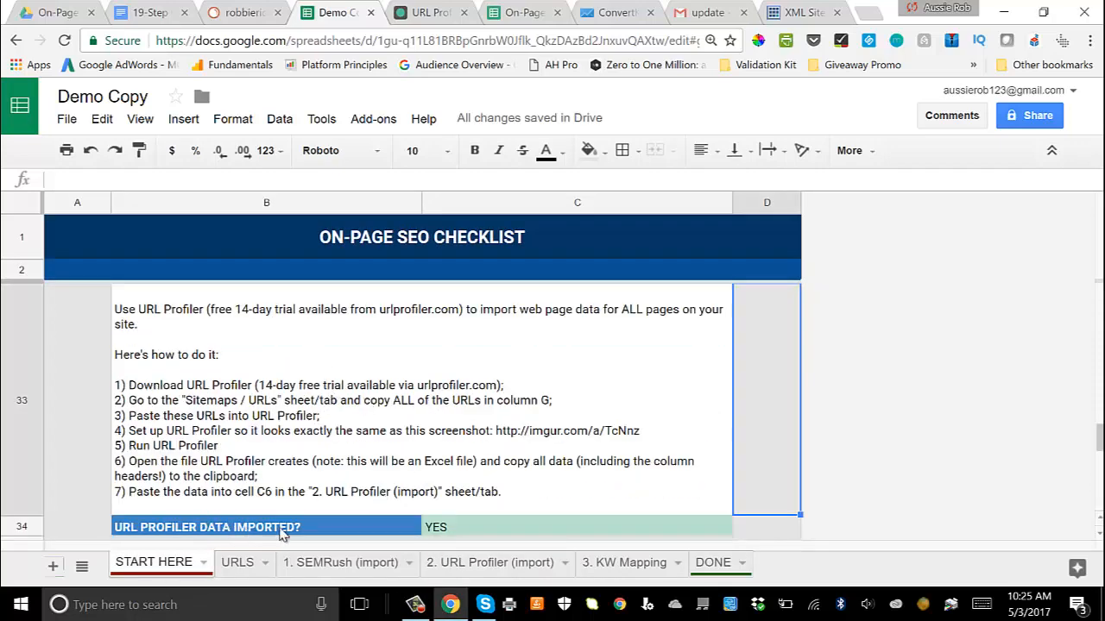
scroll(447, 525, down, 2)
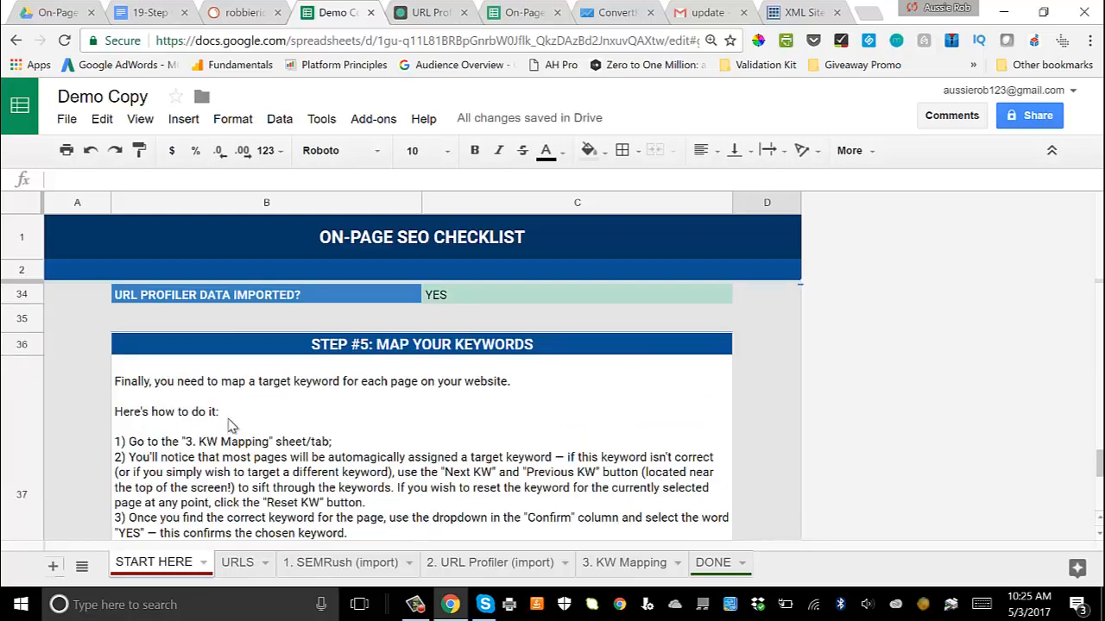
scroll(225, 426, down, 1)
scroll(232, 424, up, 1)
scroll(432, 459, down, 1)
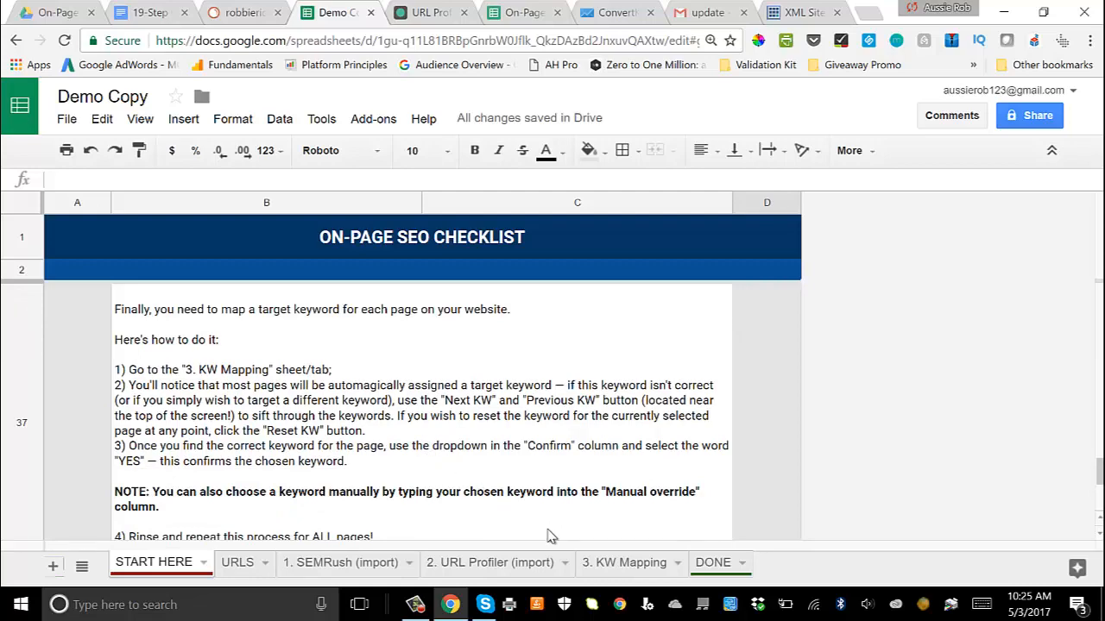
Step: Open the 3. KW Mapping sheet and examine the target keywords assigned to the page URLs
click(615, 565)
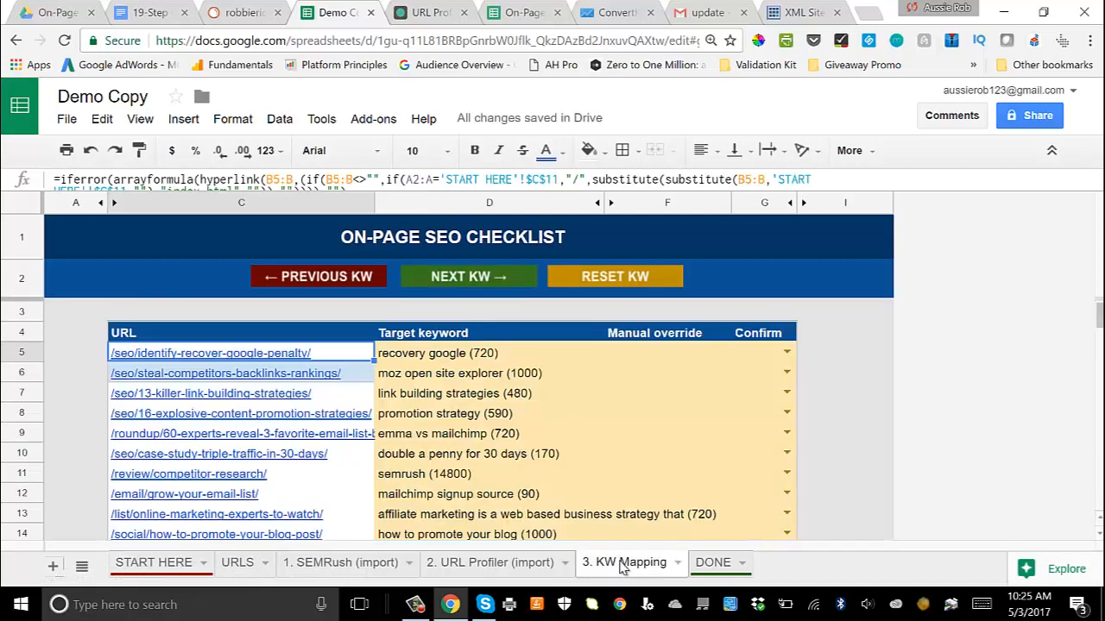
scroll(340, 401, down, 4)
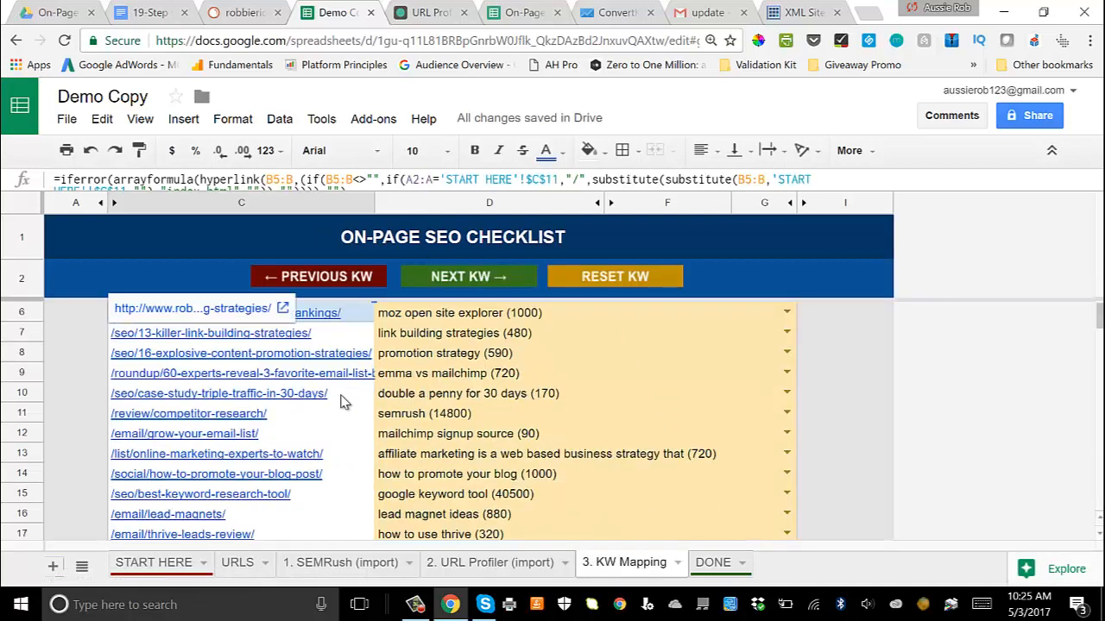
scroll(340, 402, up, 4)
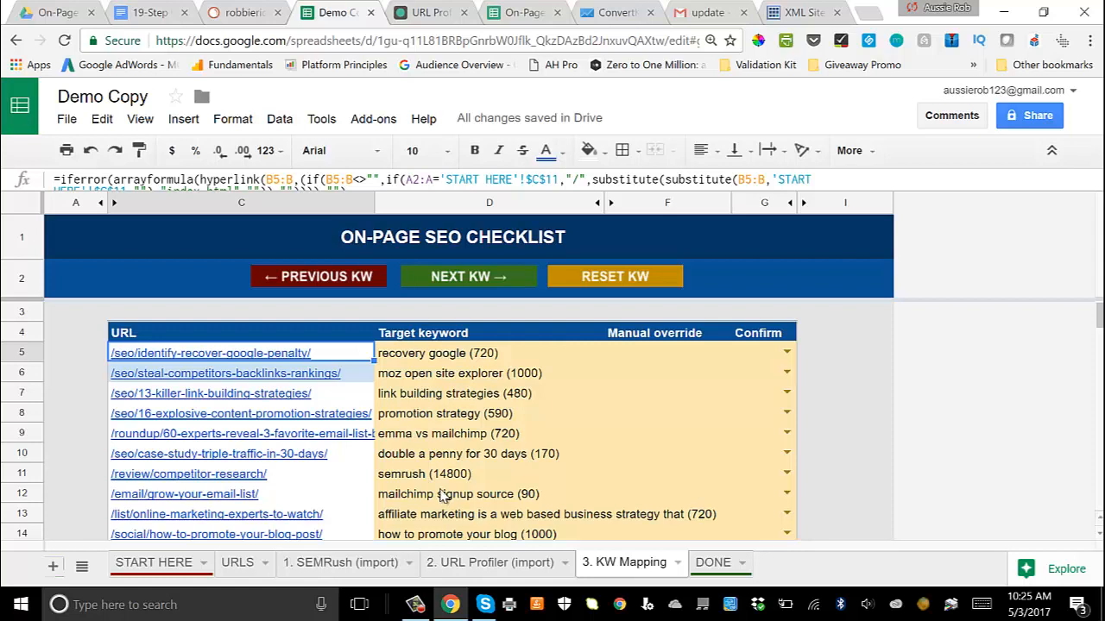
click(466, 361)
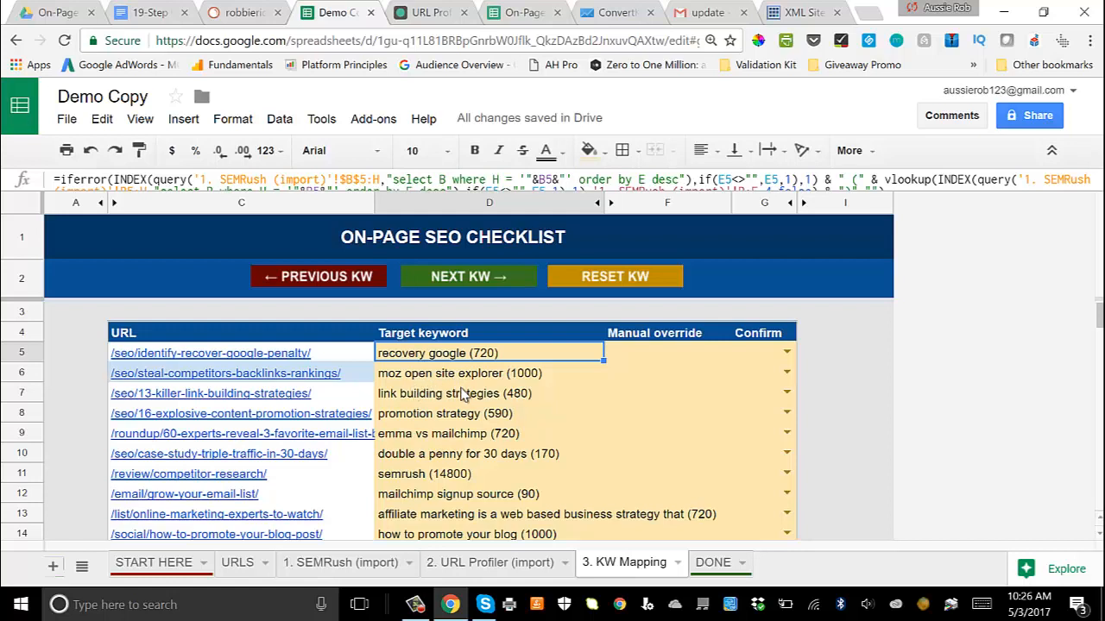
scroll(462, 394, down, 1)
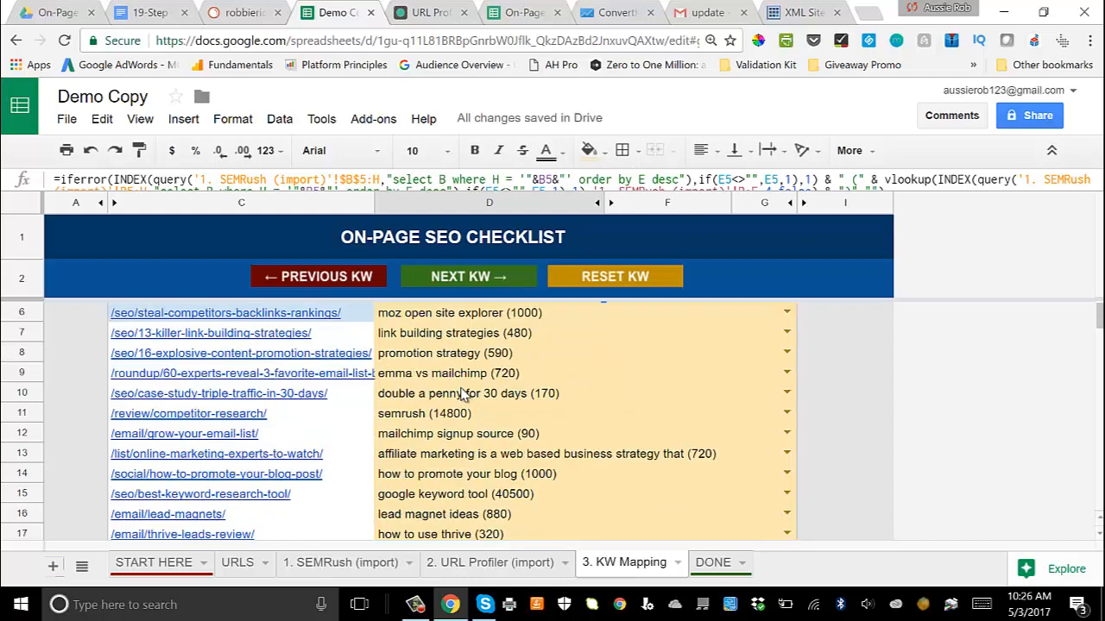
scroll(461, 395, up, 1)
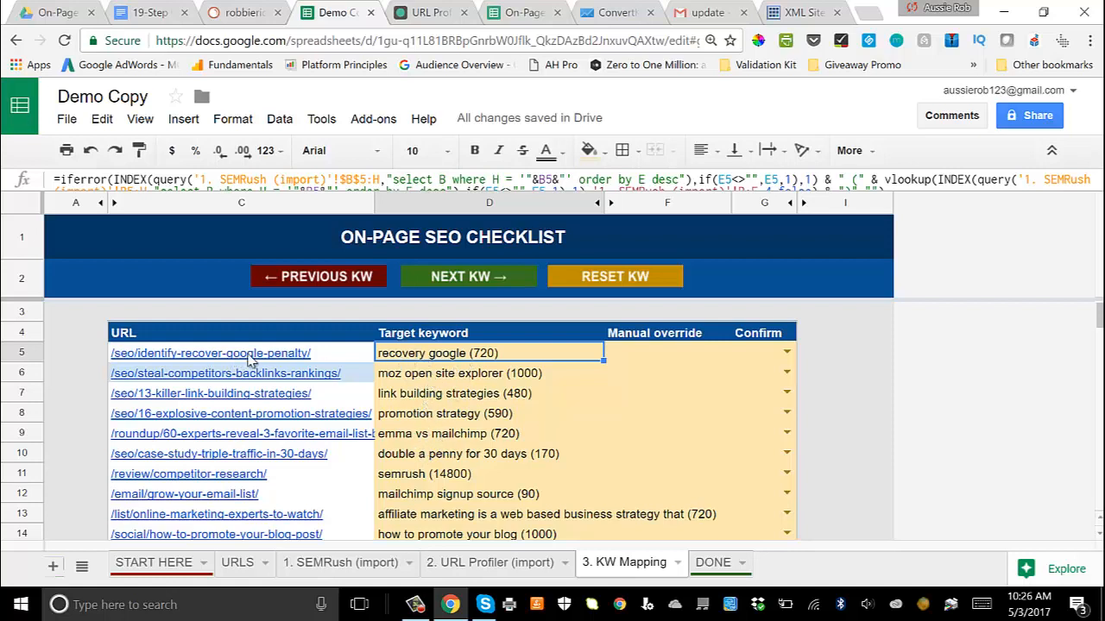
Step: Confirm the target keyword "recovery google" with YES for the /seo/identify-recover-google-penalty/ page
click(599, 375)
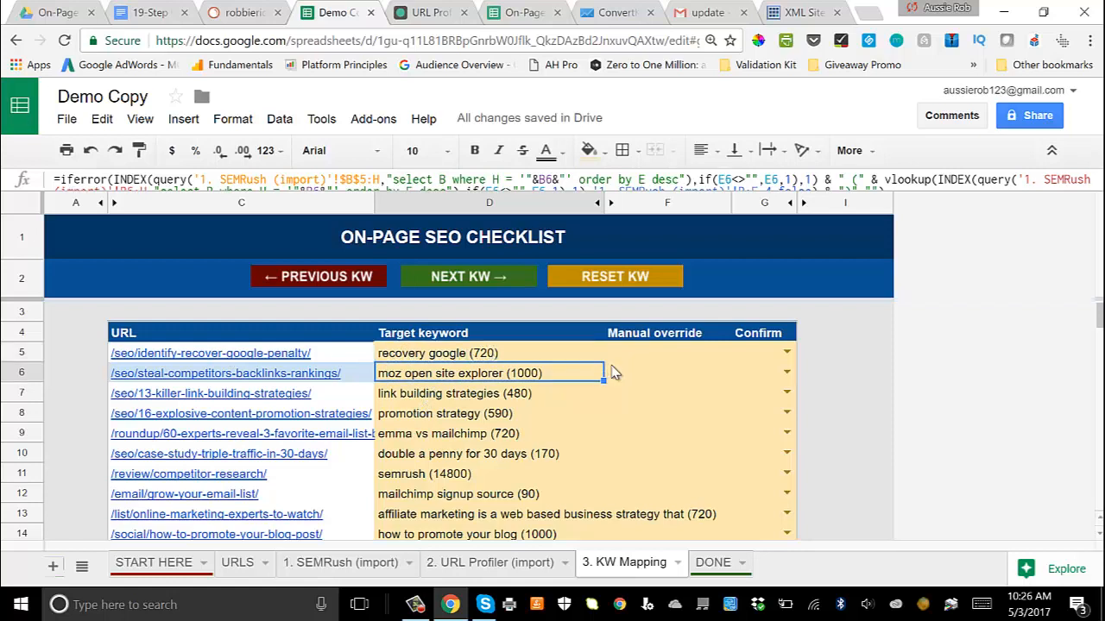
click(661, 357)
click(785, 352)
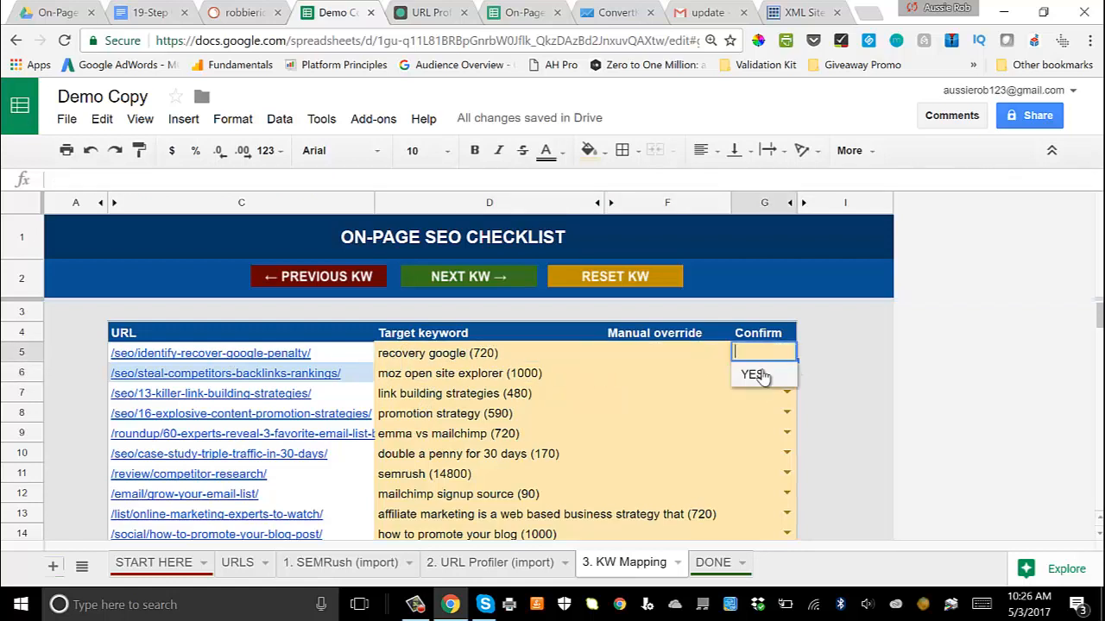
click(752, 373)
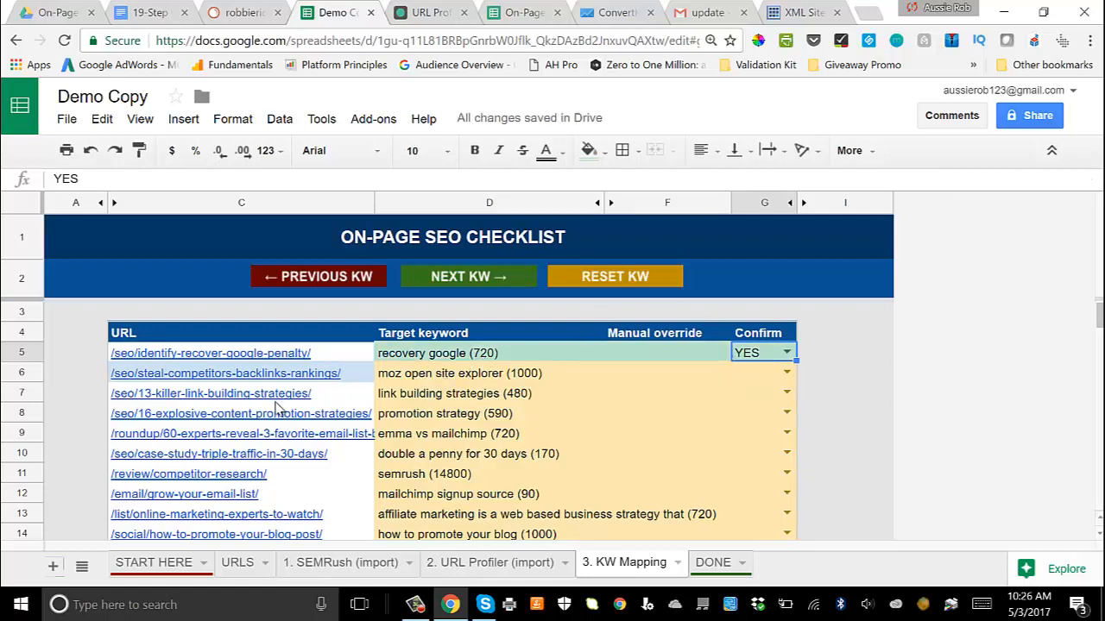
Step: Advance the target keyword for the /seo/steal-competitors-backlinks-rankings/ page until it is "backlink analysis"
click(483, 378)
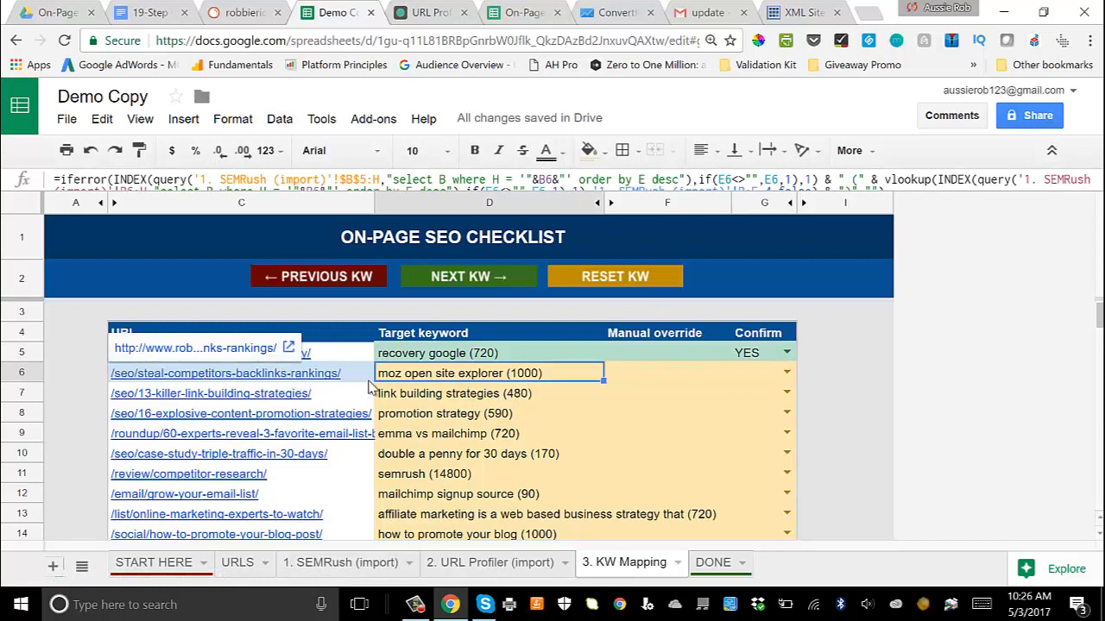
click(457, 280)
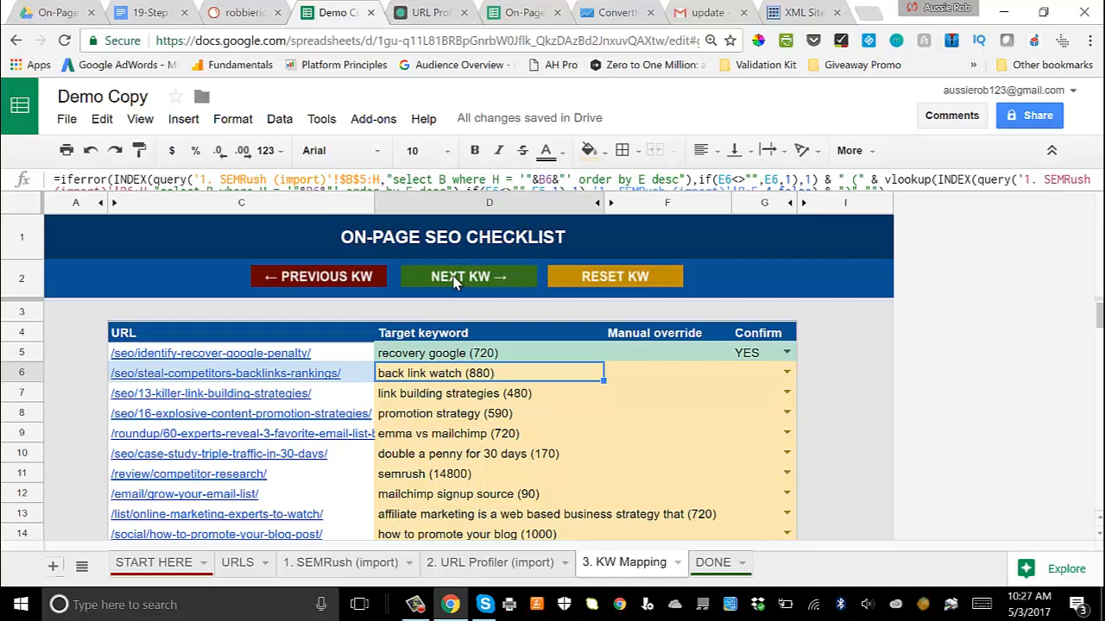
click(457, 283)
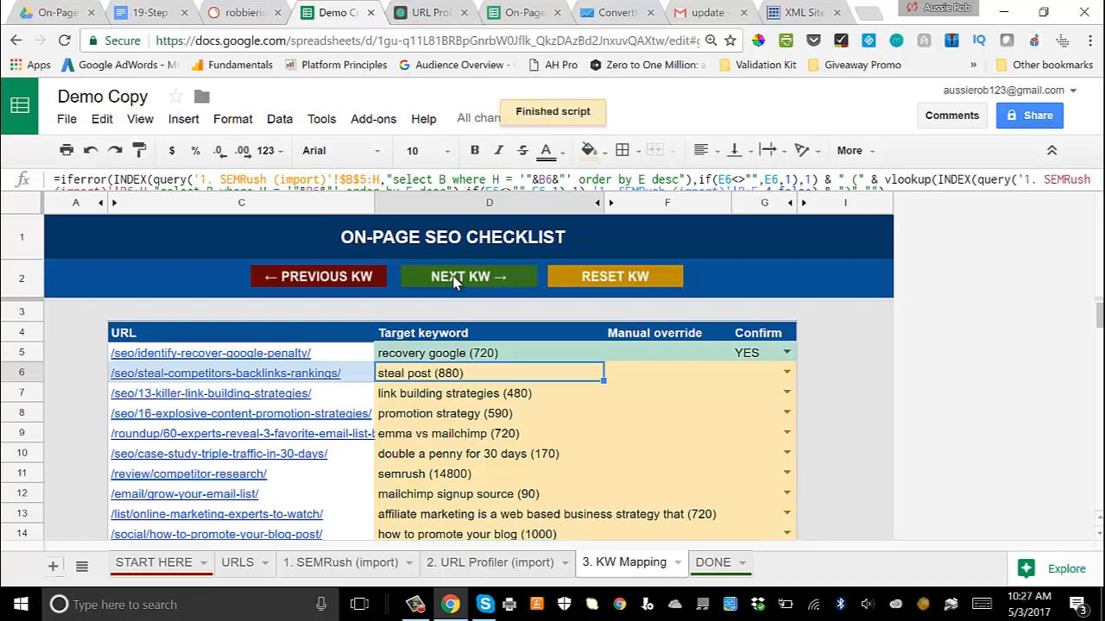
click(456, 284)
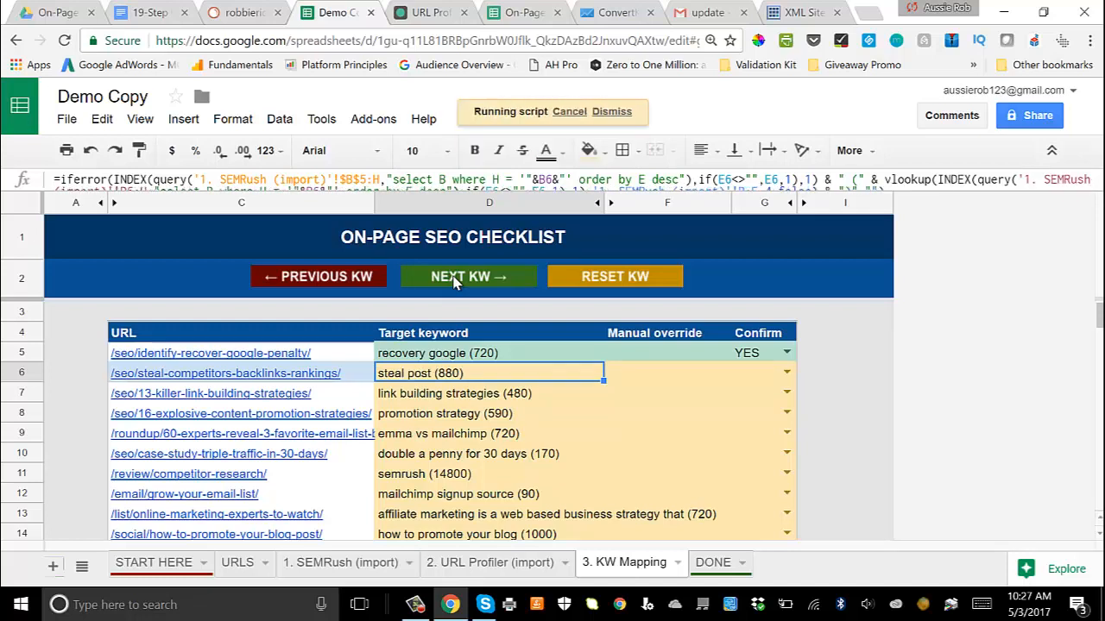
click(456, 284)
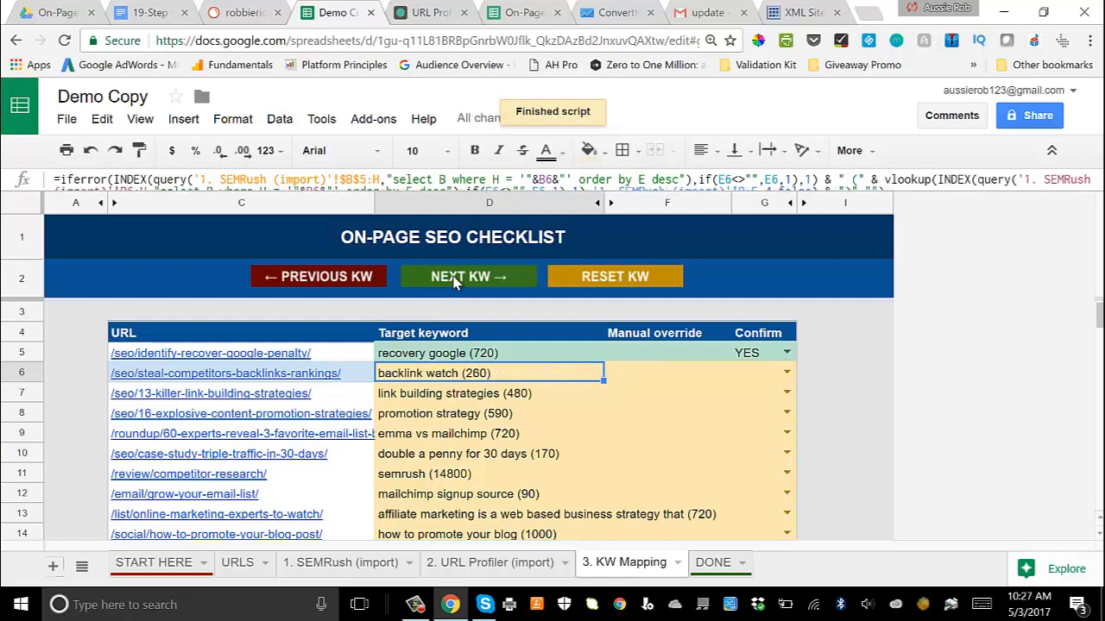
click(456, 283)
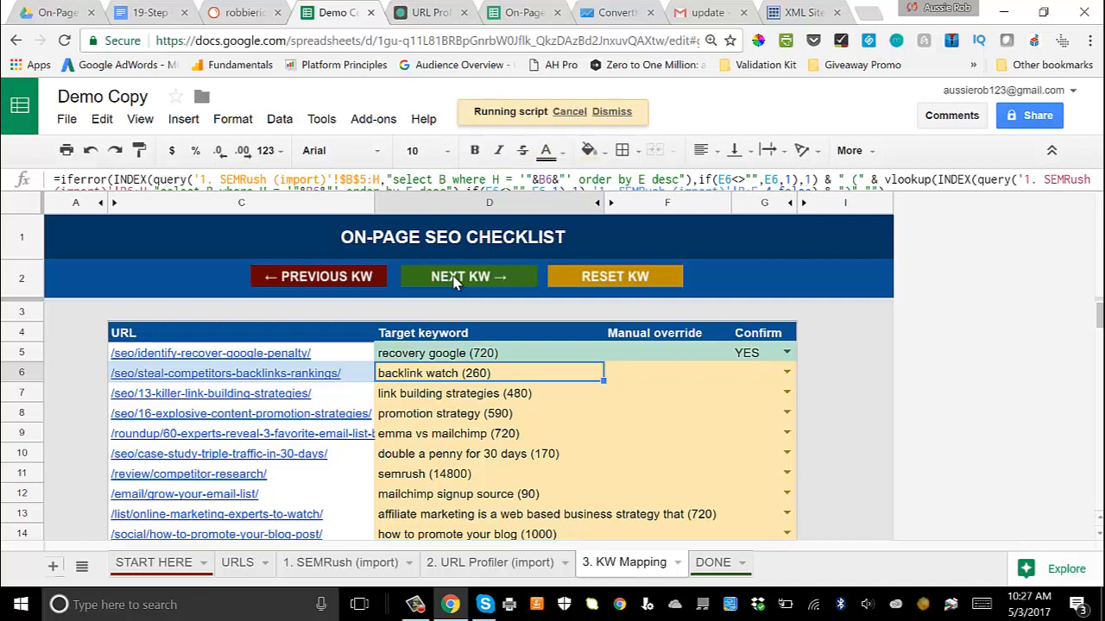
click(457, 284)
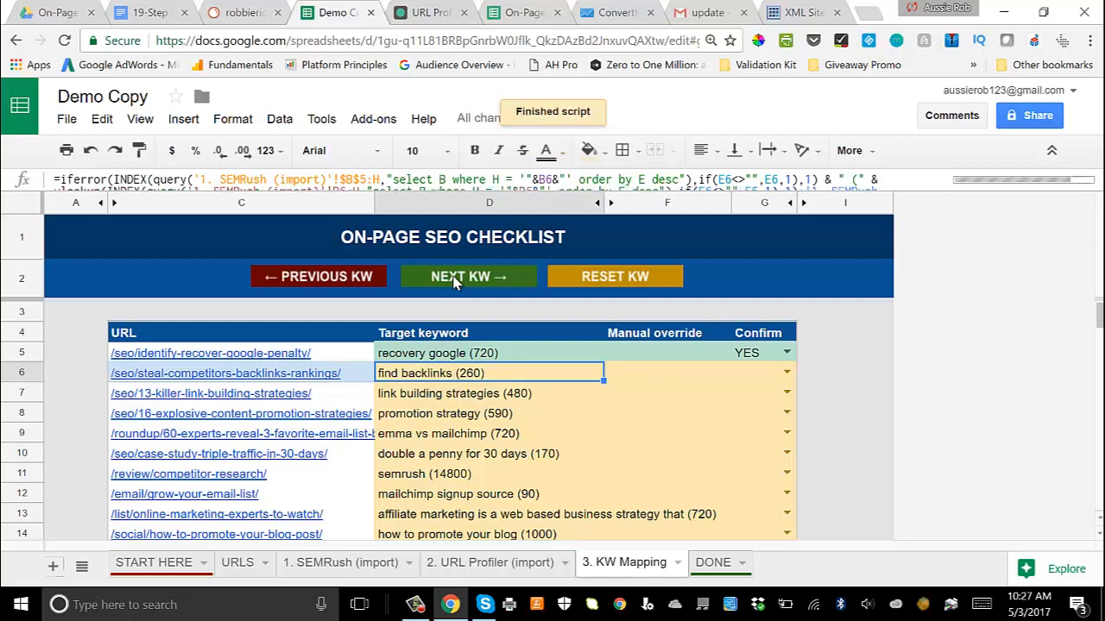
click(457, 284)
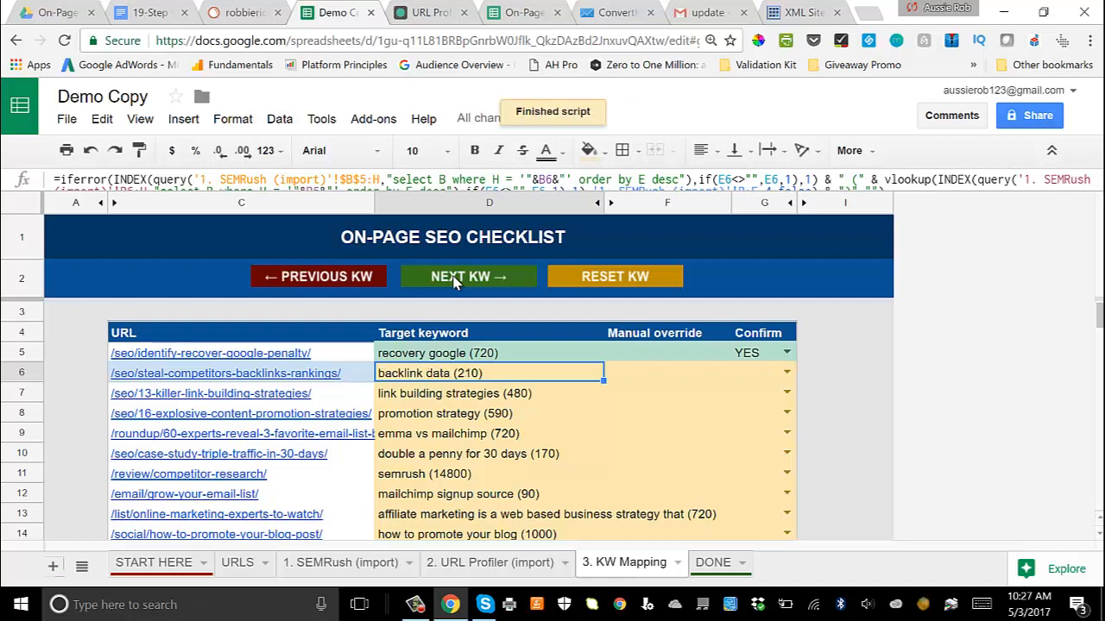
click(456, 284)
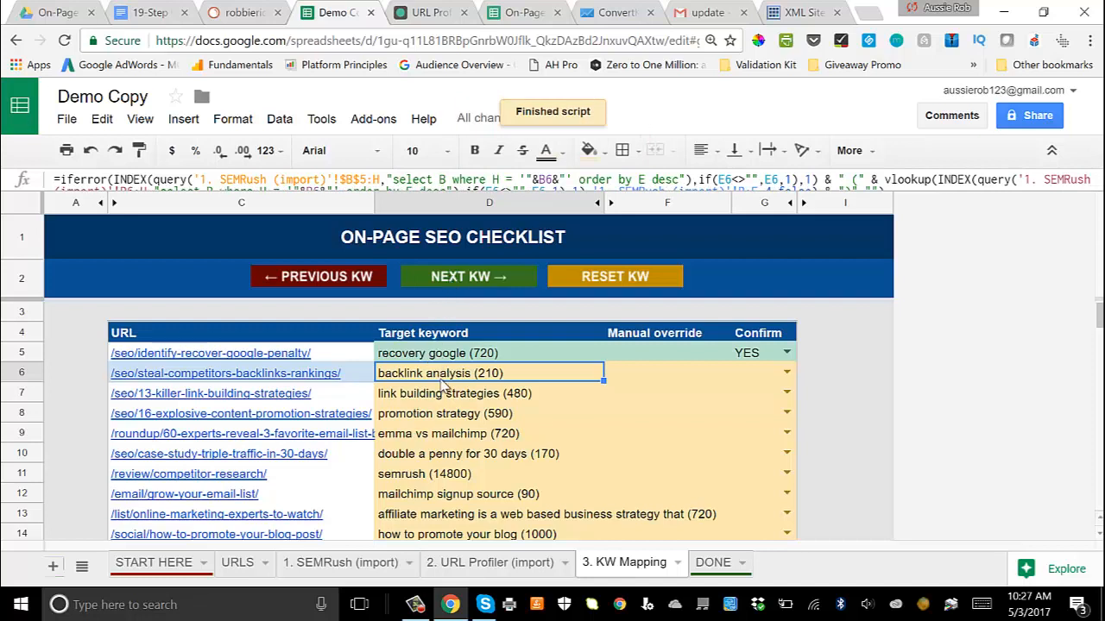
Step: Set Confirm to YES for the /seo/steal-competitors-backlinks-rankings/ and /seo/13-killer-link-building-strategies/ pages
click(786, 374)
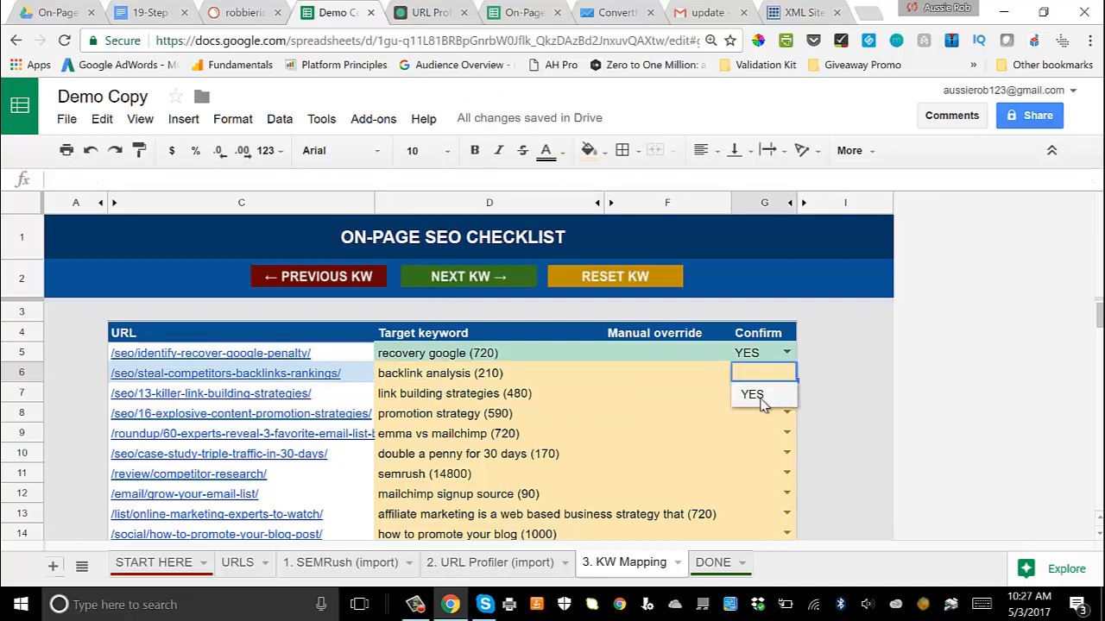
click(749, 394)
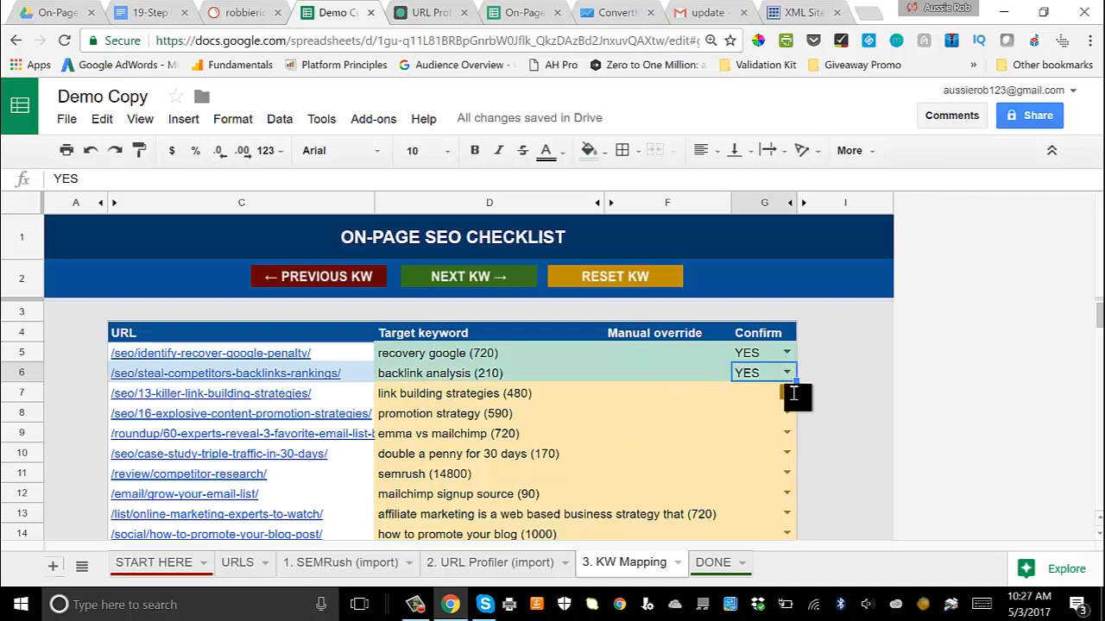
click(786, 393)
click(748, 414)
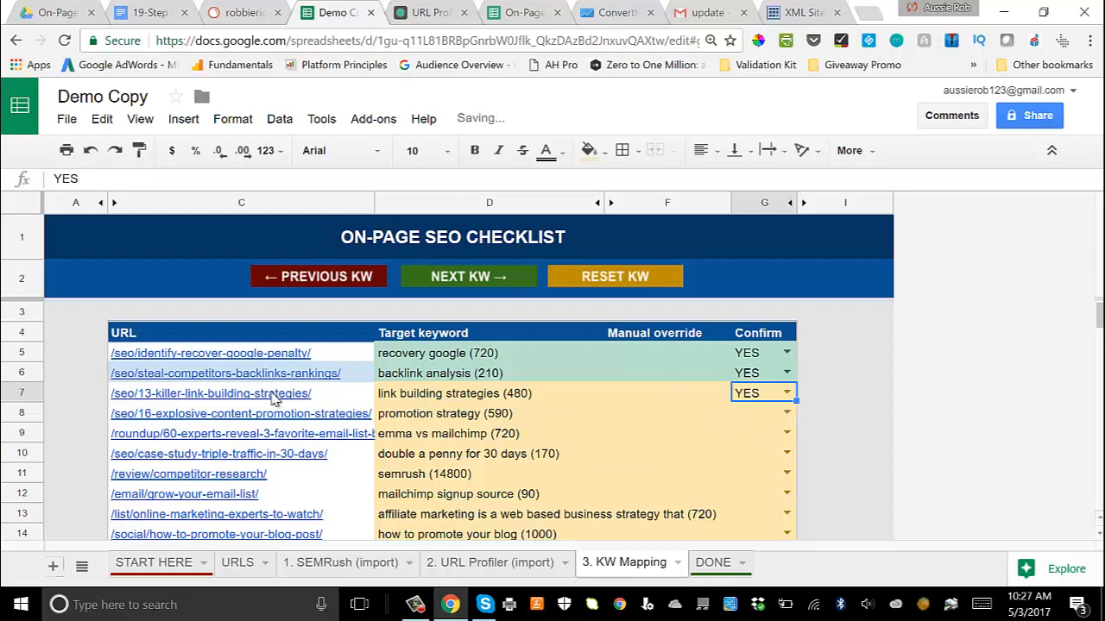
Step: Advance the target keyword for /seo/16-explosive-content-promotion-strategies/ to "content promotion" and confirm it with YES
click(477, 415)
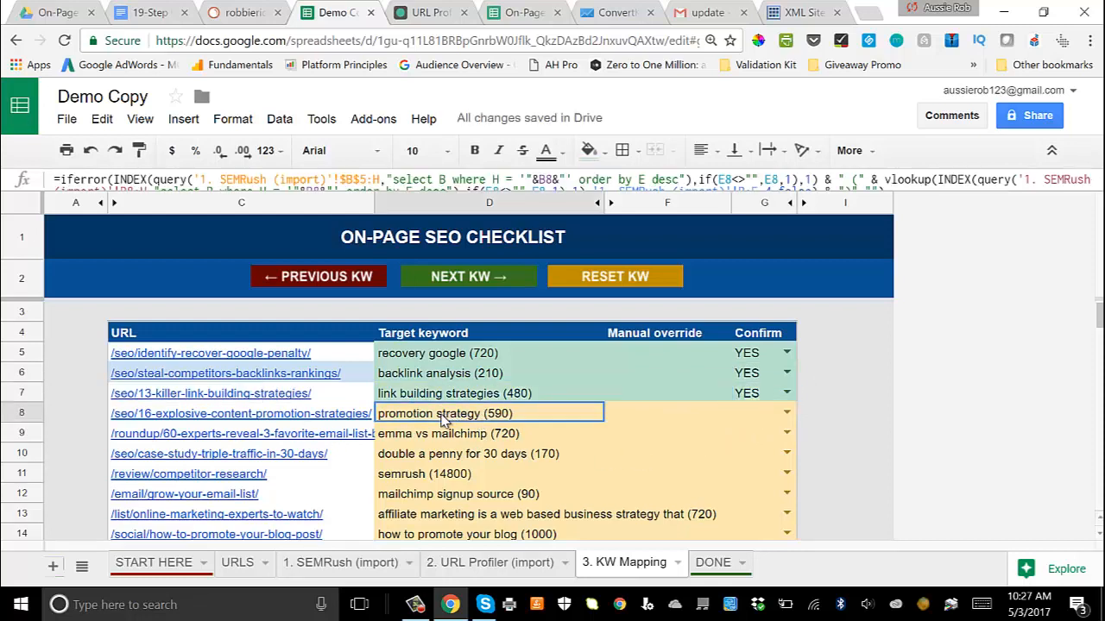
click(467, 278)
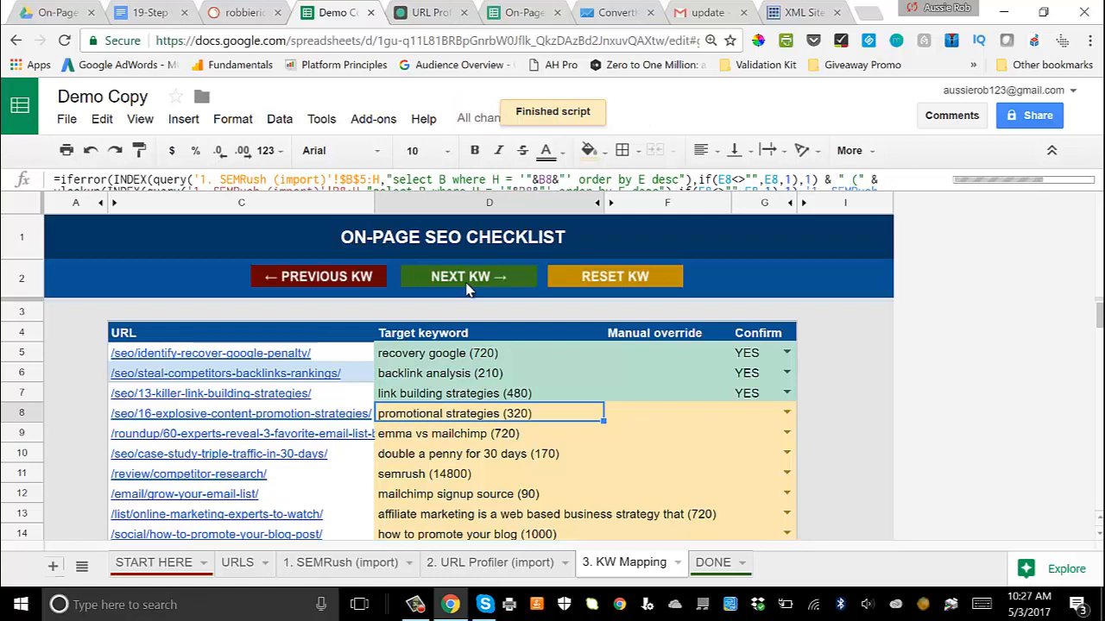
click(467, 278)
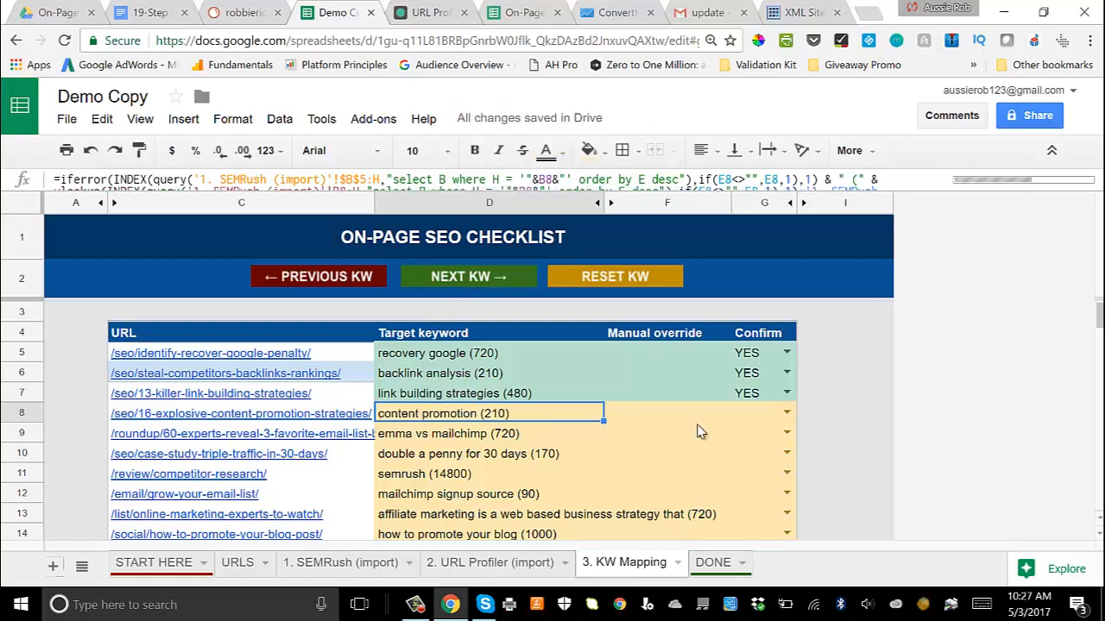
click(785, 413)
click(749, 388)
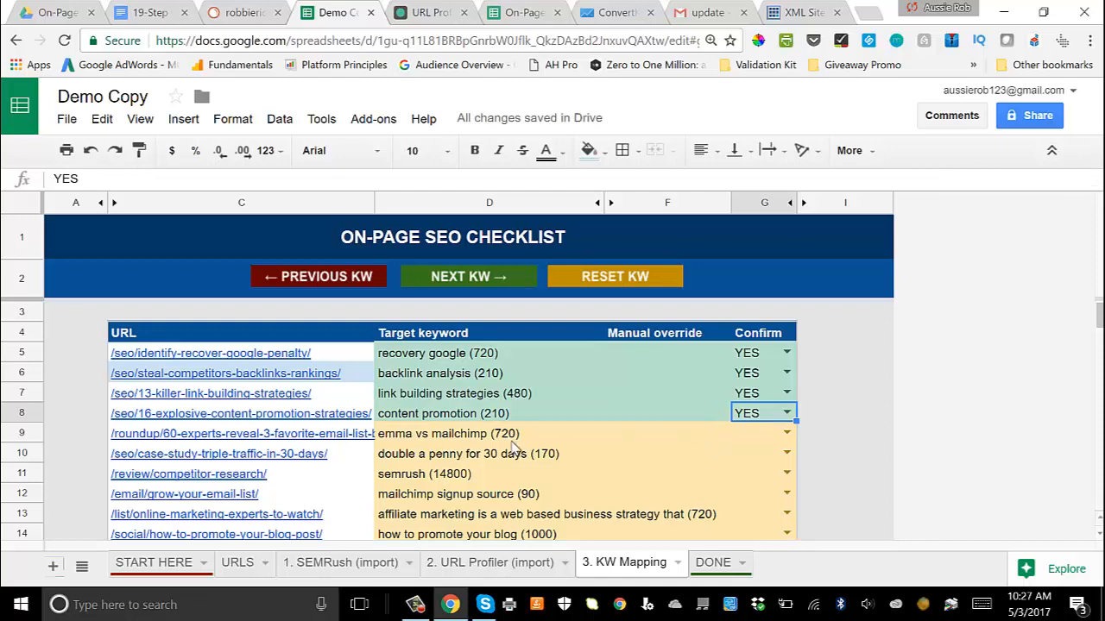
Step: Review the suggested target keywords of the pages not yet confirmed in the KW Mapping sheet
scroll(436, 428, down, 1)
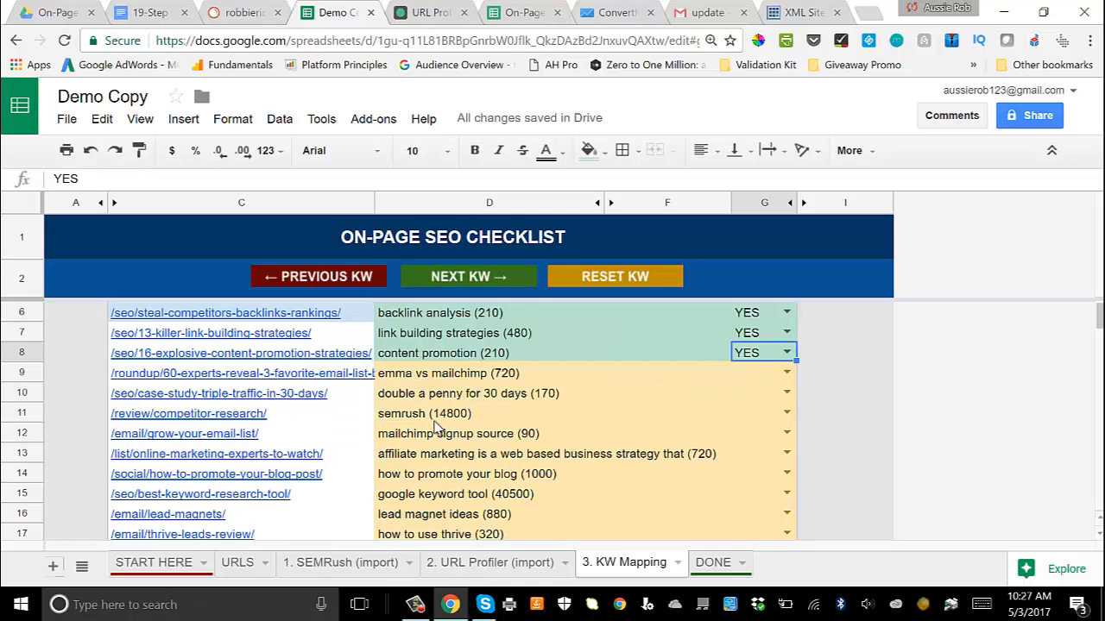
scroll(436, 427, up, 1)
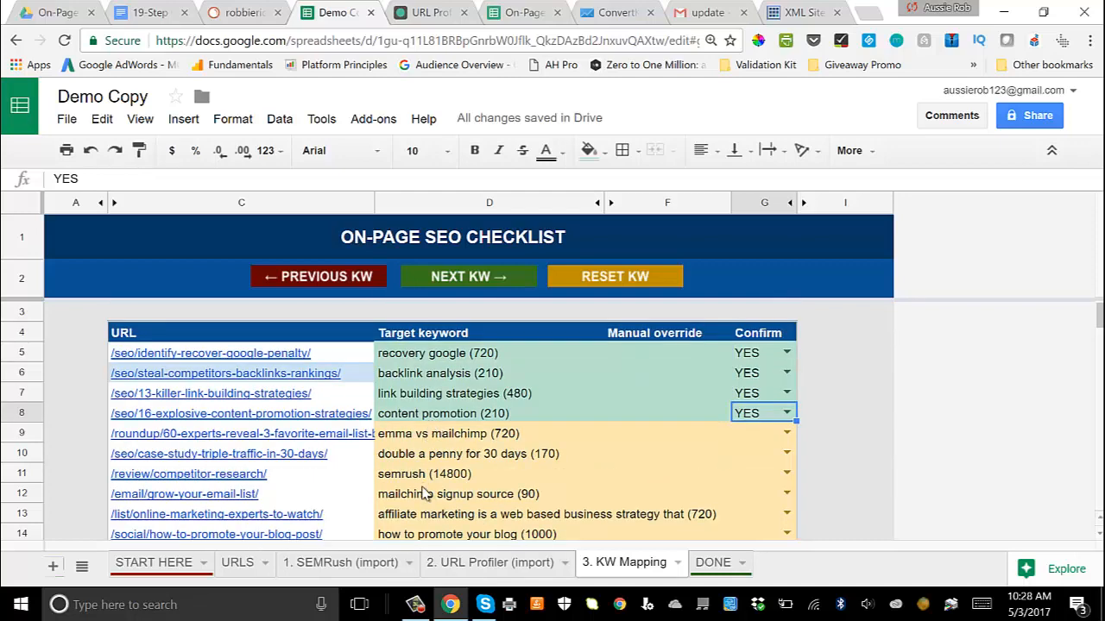
scroll(432, 466, down, 2)
scroll(436, 455, up, 2)
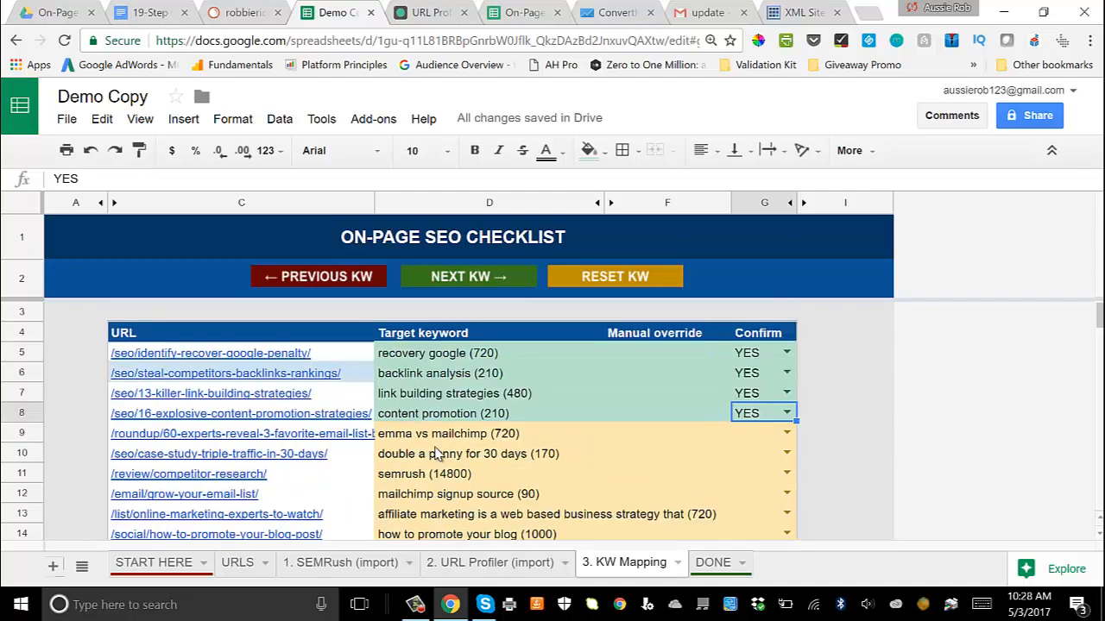
scroll(441, 458, down, 2)
scroll(443, 394, up, 1)
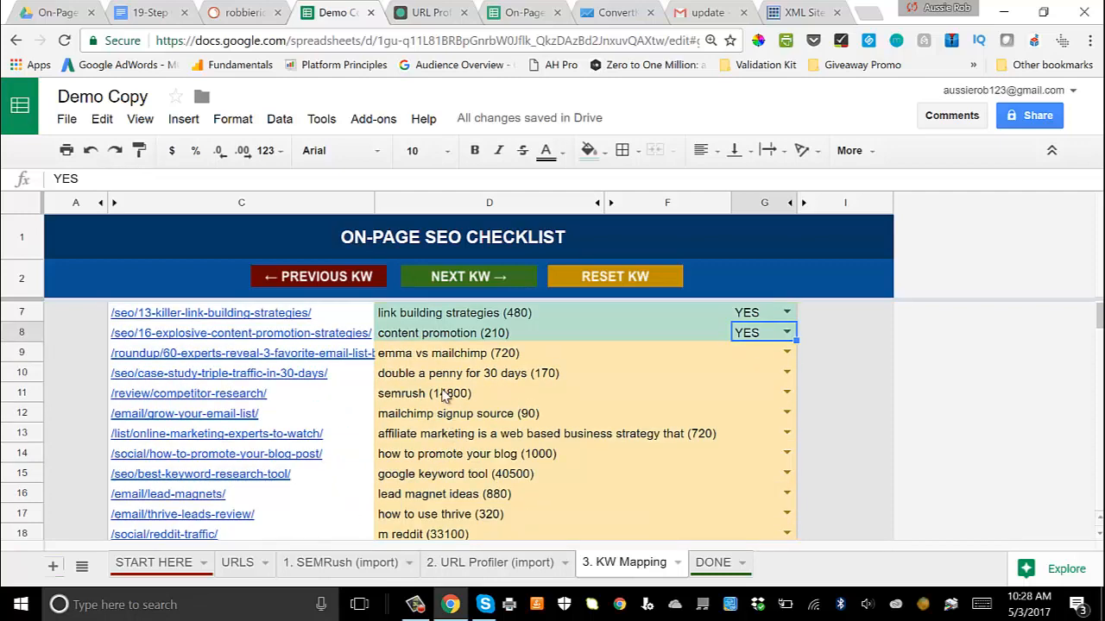
scroll(449, 498, down, 1)
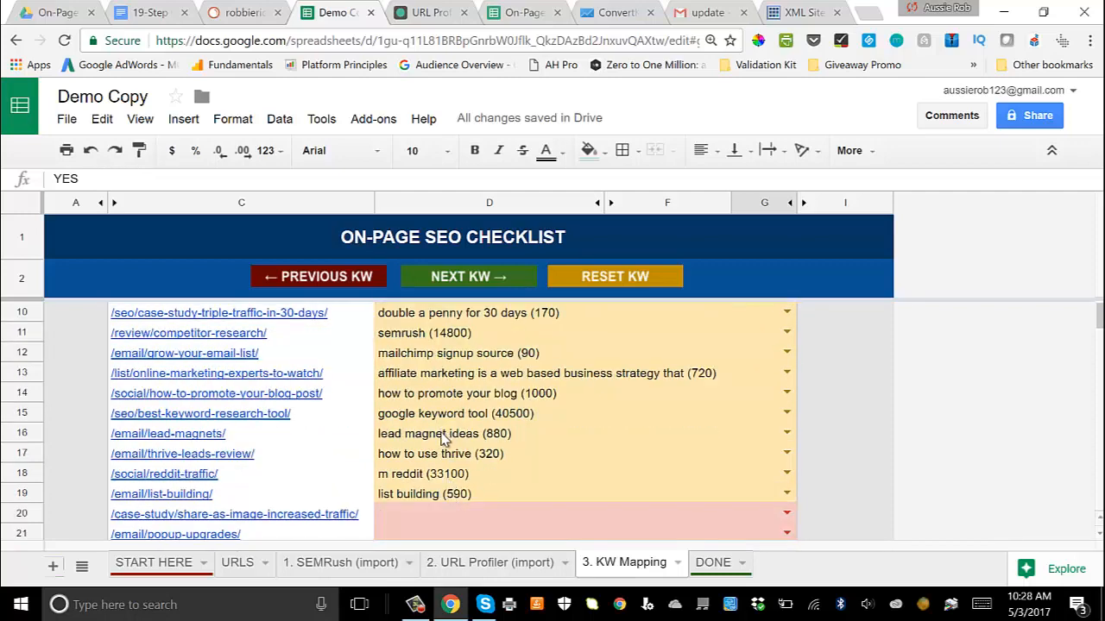
scroll(483, 436, down, 1)
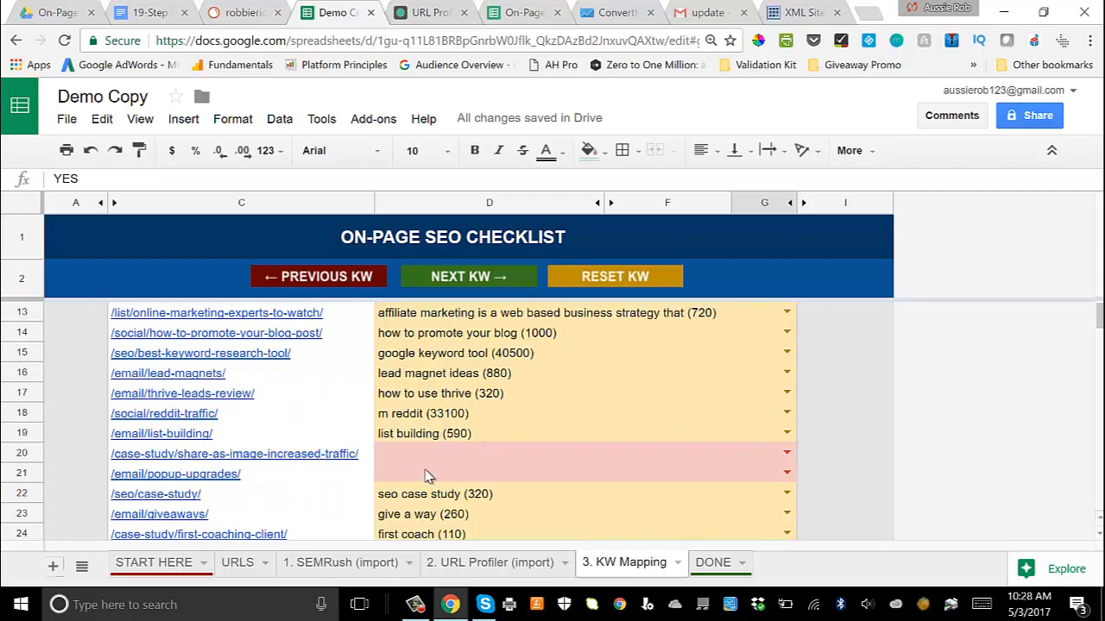
scroll(429, 477, up, 1)
scroll(429, 478, down, 1)
scroll(549, 457, up, 4)
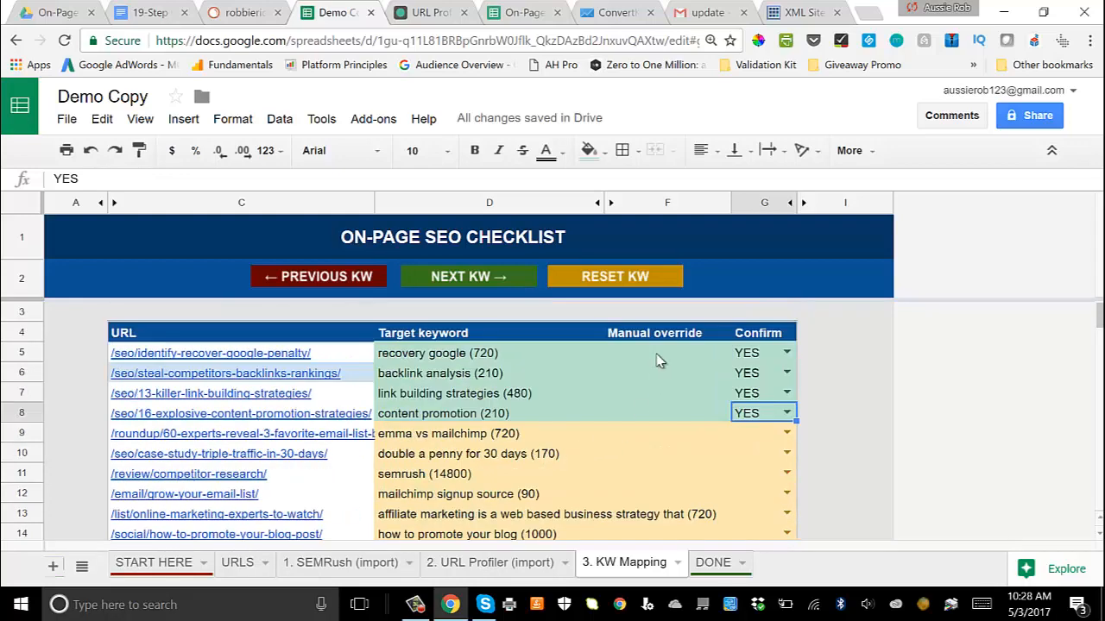
Step: Enter "list buildiing tools" as the manual override for the /roundup/60-experts-reveal-3-favorite-email-list-building page and set Confirm to YES
click(453, 435)
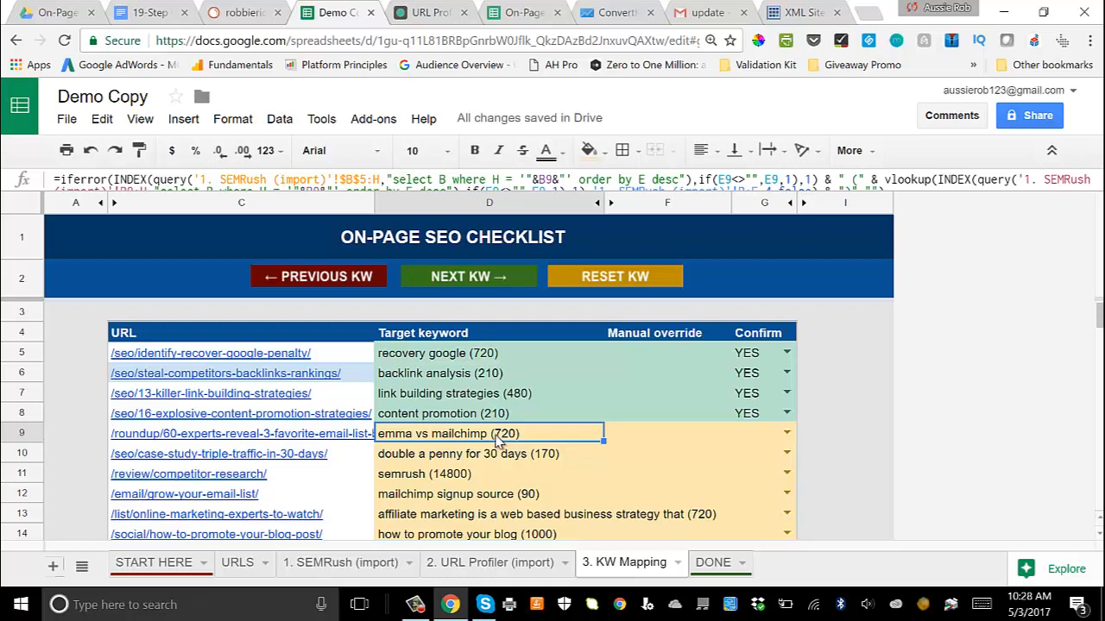
click(651, 439)
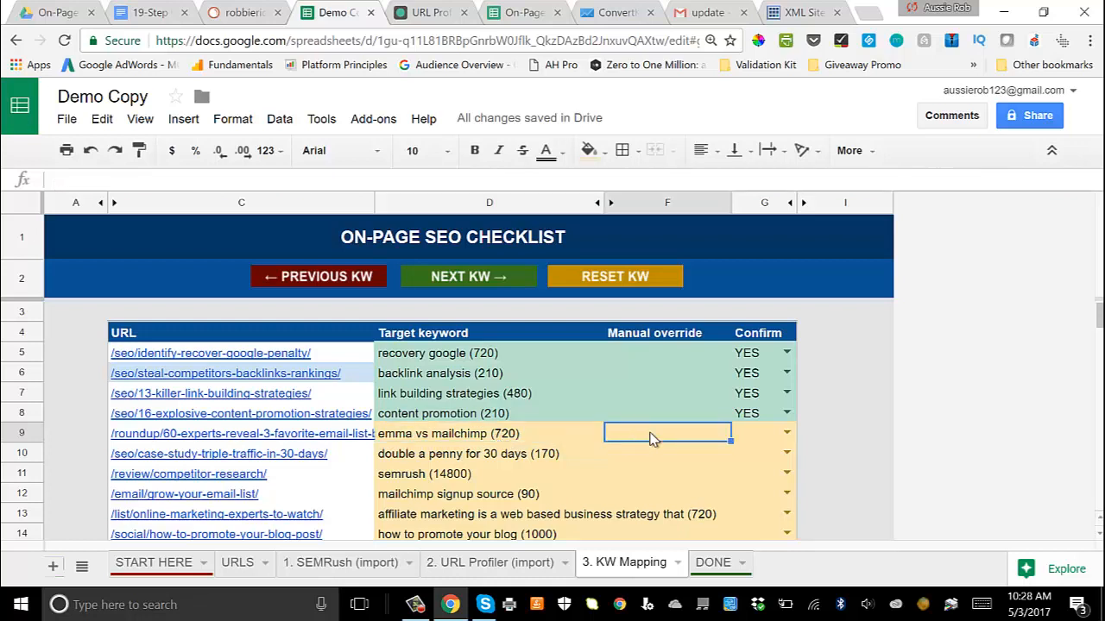
text(list)
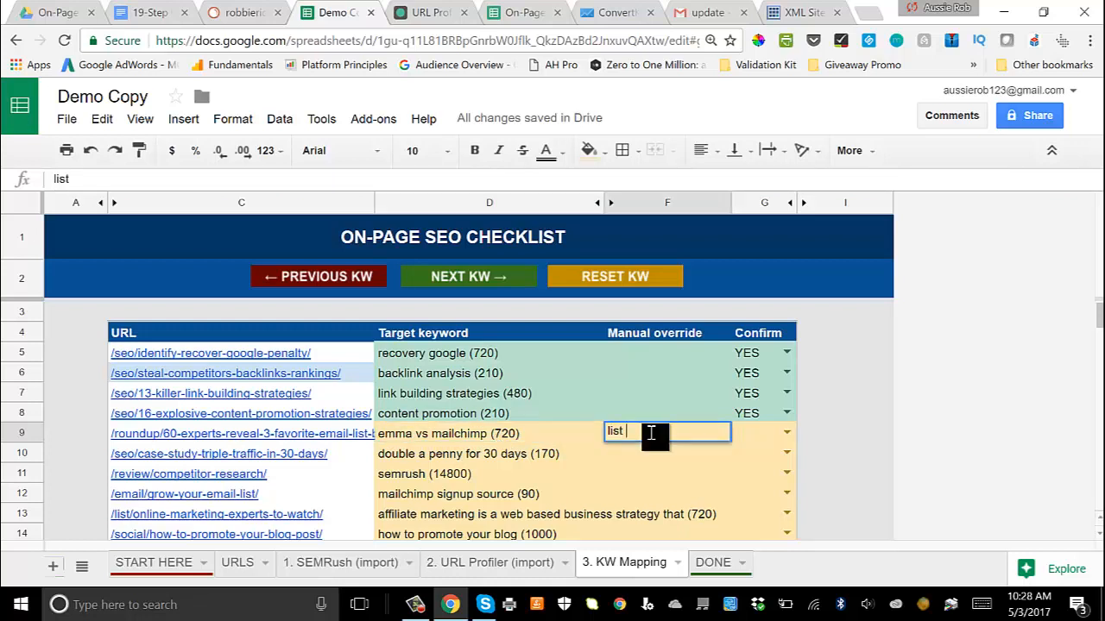
text( buildiing tools)
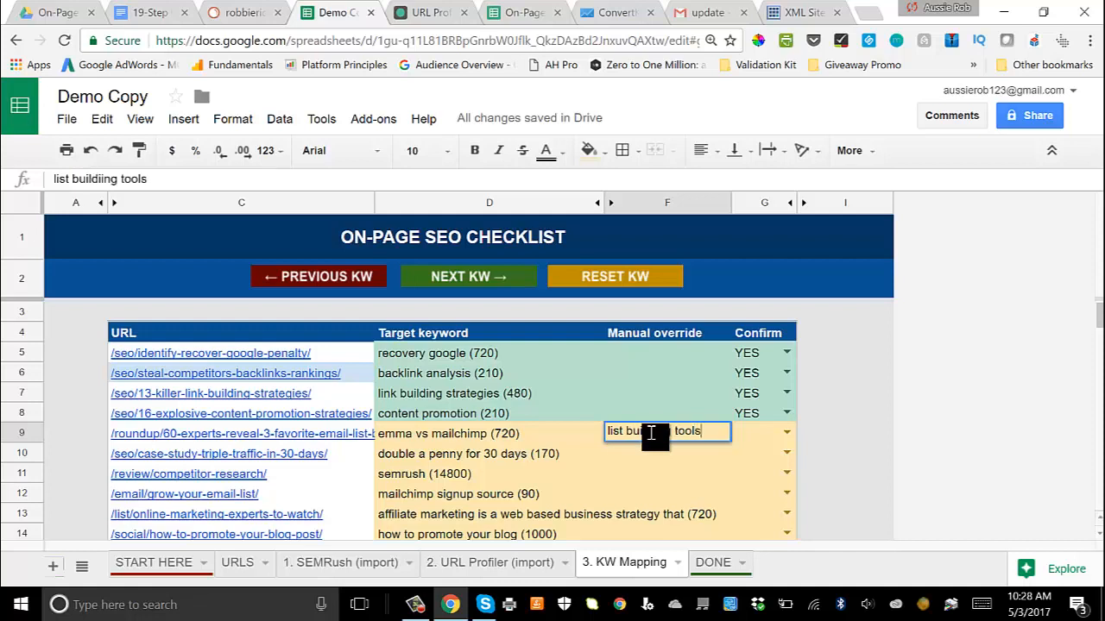
click(786, 433)
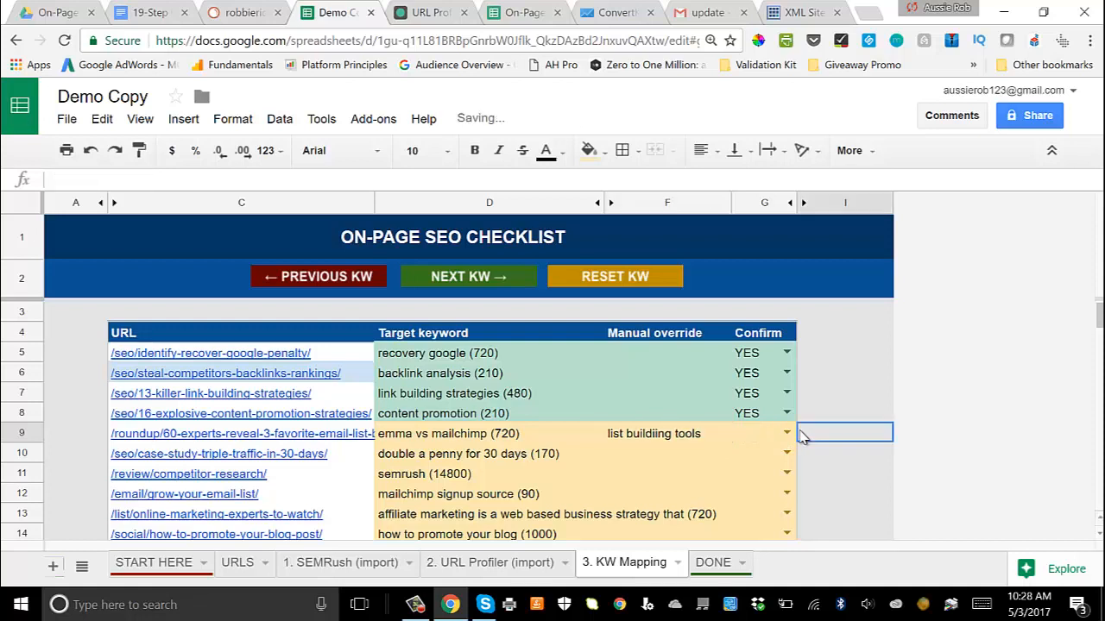
click(786, 433)
click(751, 406)
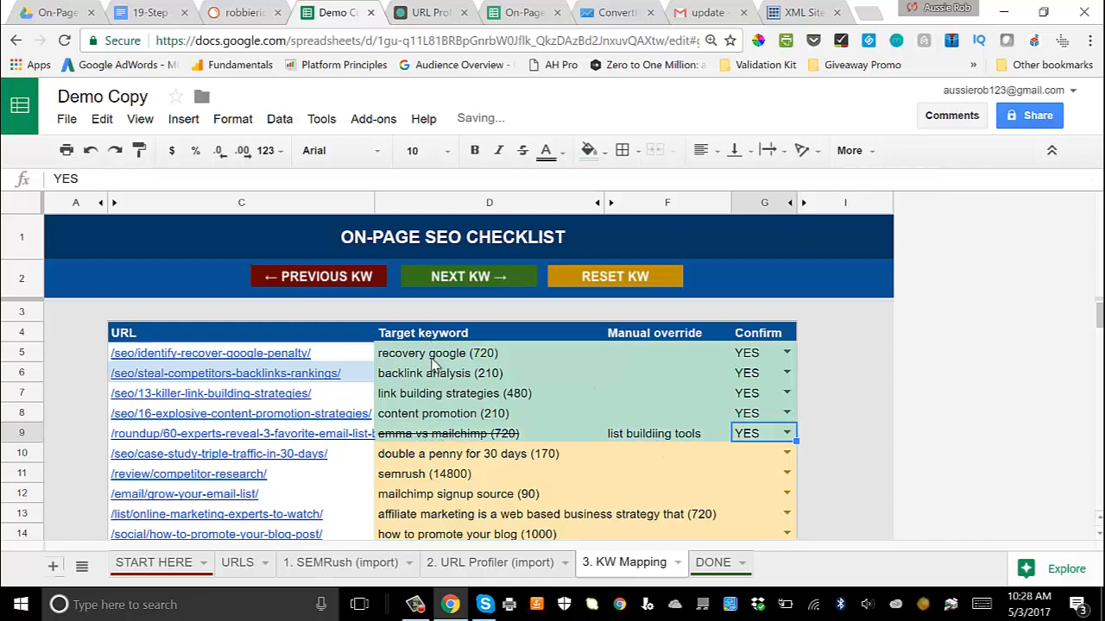
Step: Examine the unconfirmed keywords from /seo/case-study-triple-traffic-in-30-days/ onward, briefly checking the DONE sheet
scroll(438, 447, down, 1)
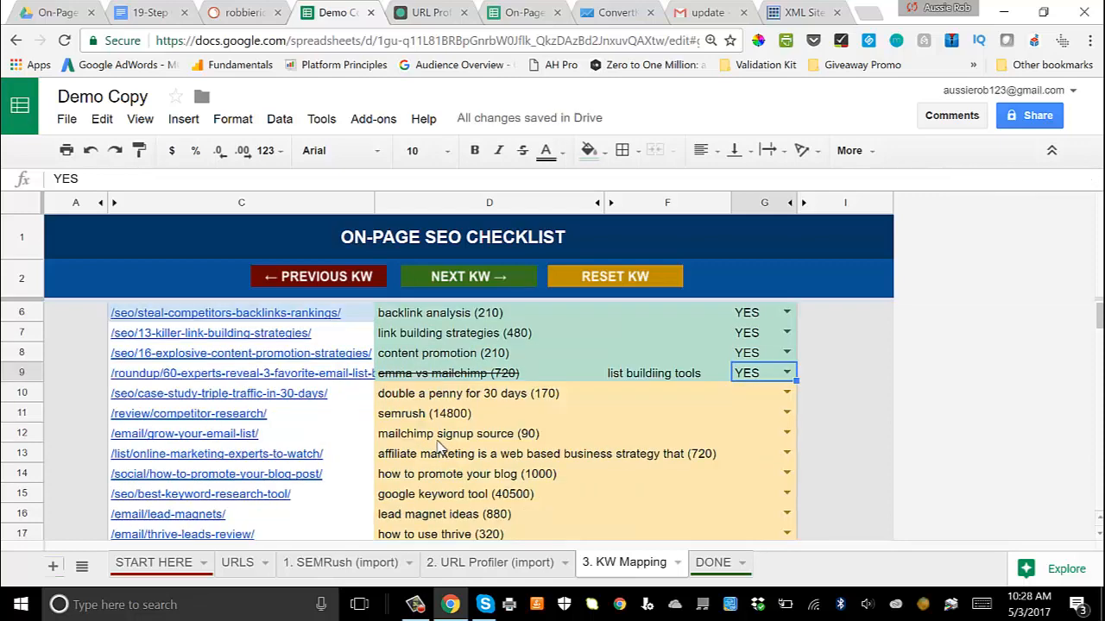
click(499, 393)
click(442, 419)
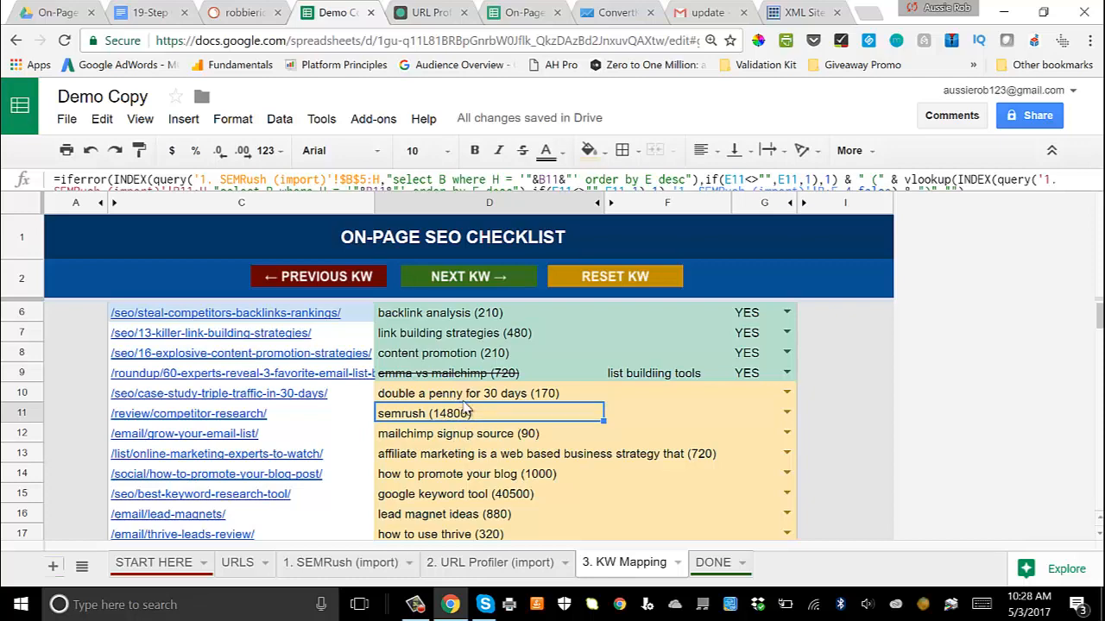
scroll(464, 403, down, 1)
scroll(462, 427, up, 1)
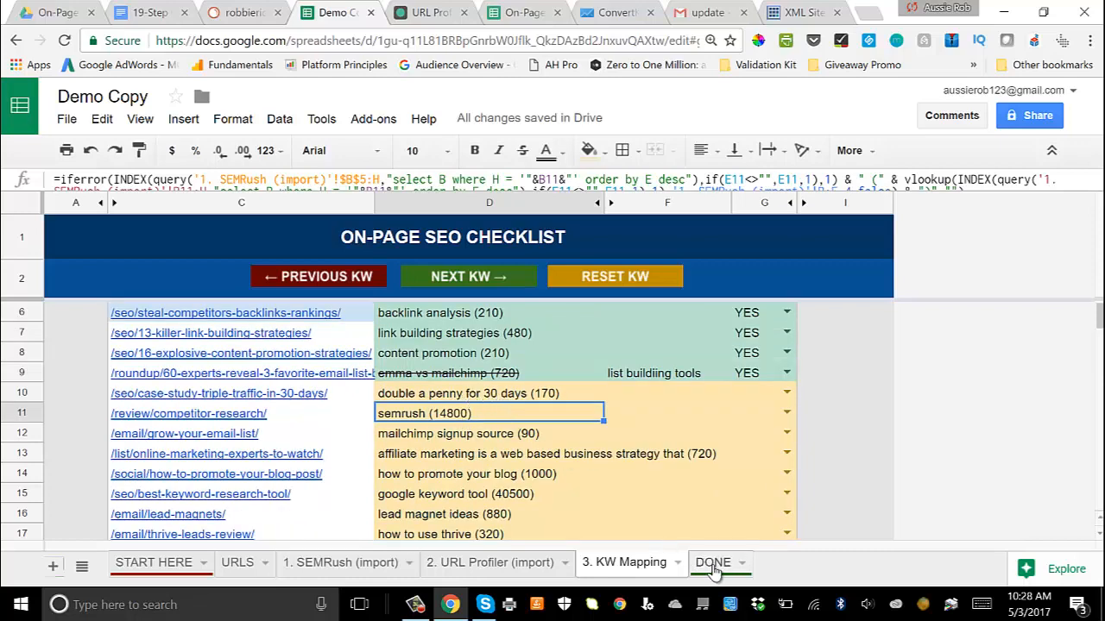
click(709, 569)
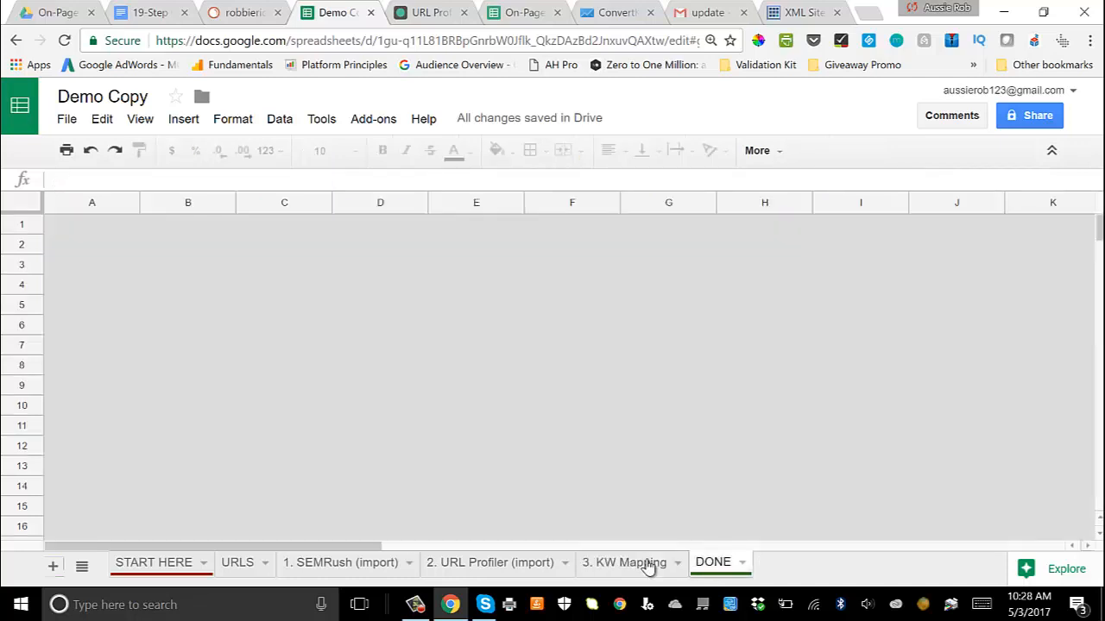
click(646, 567)
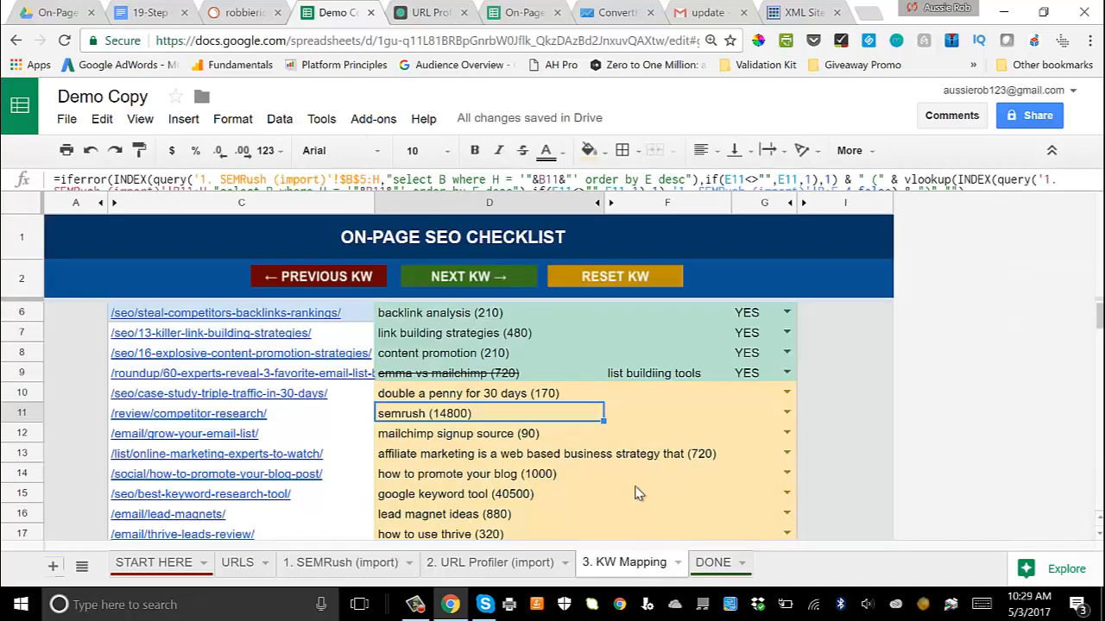
click(466, 395)
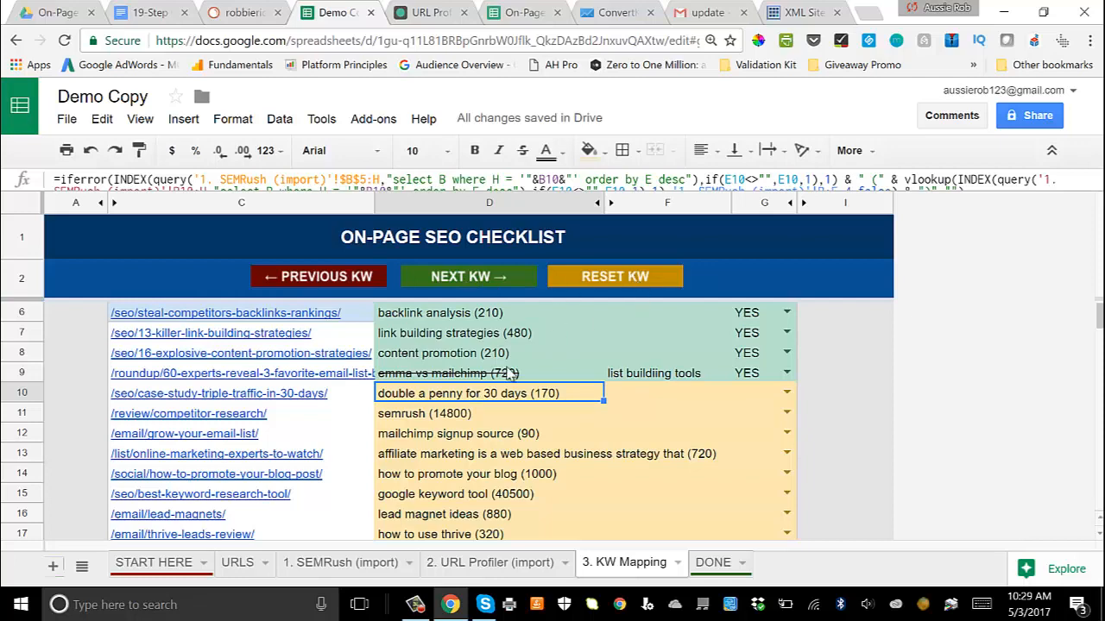
scroll(418, 406, up, 2)
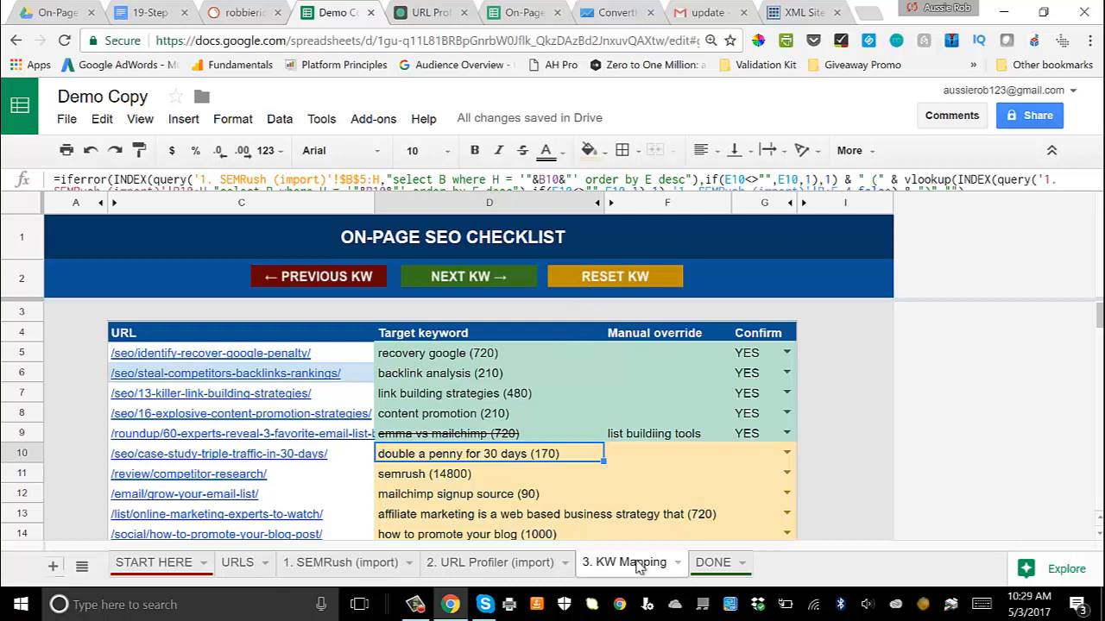
Step: Open the DONE sheet and compare it with the fully mapped DONE sheet in the On-Page SEO Checklist Template spreadsheet
click(716, 562)
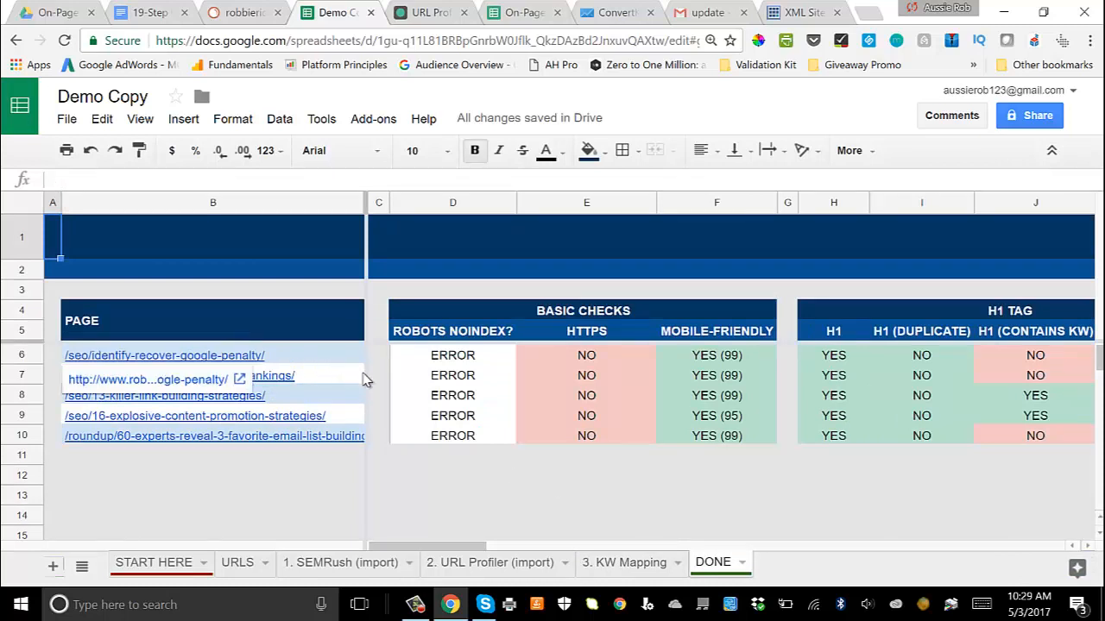
click(432, 475)
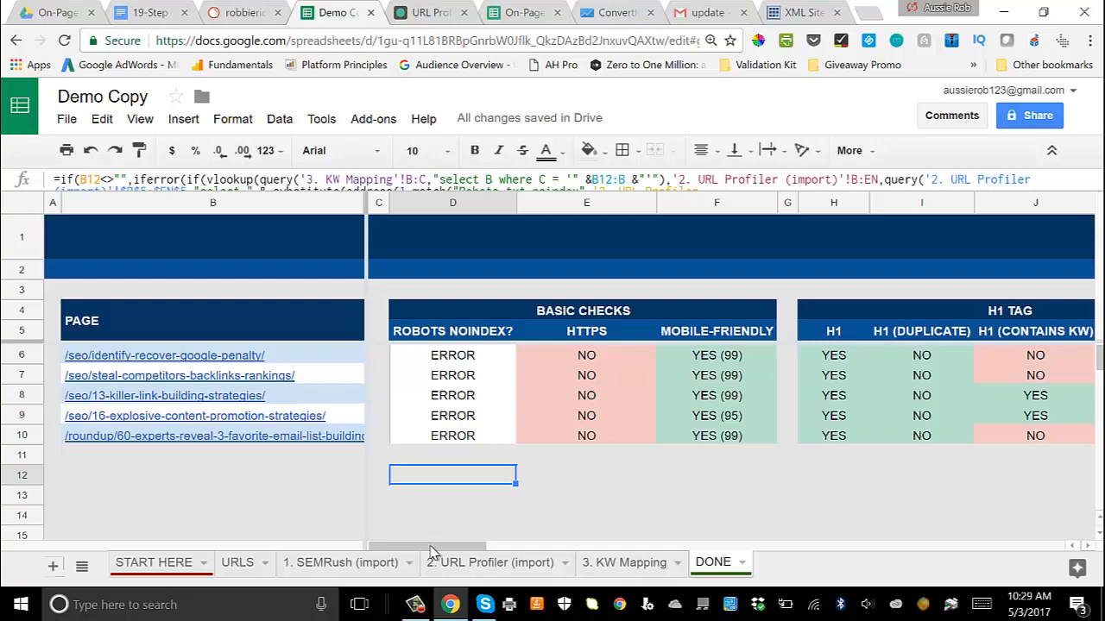
click(505, 15)
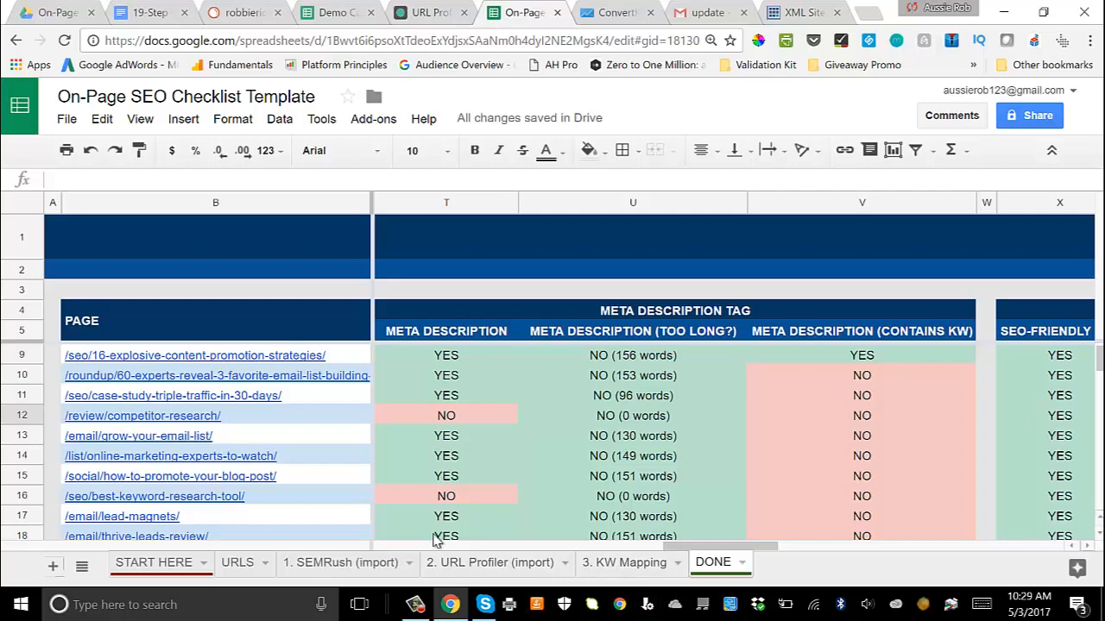
scroll(222, 452, down, 5)
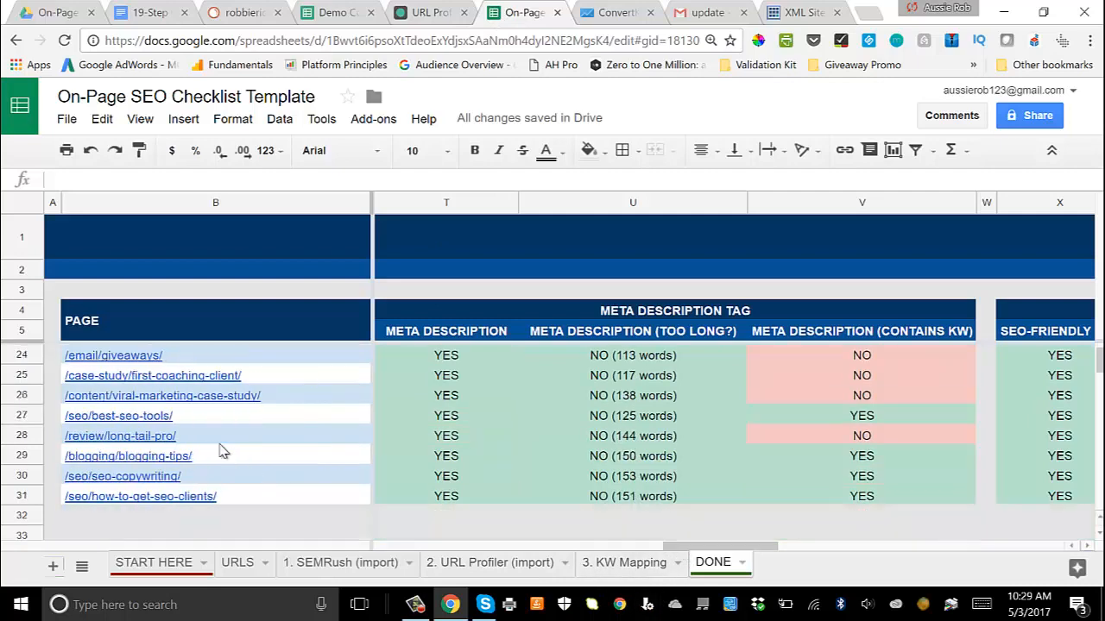
scroll(222, 452, up, 3)
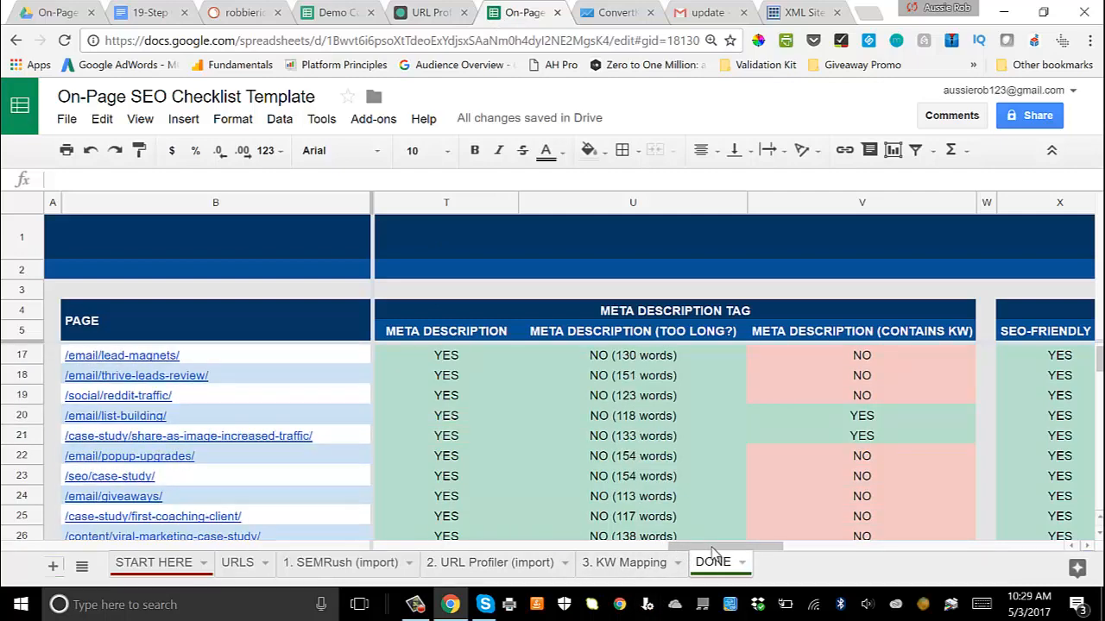
drag(721, 547, 587, 531)
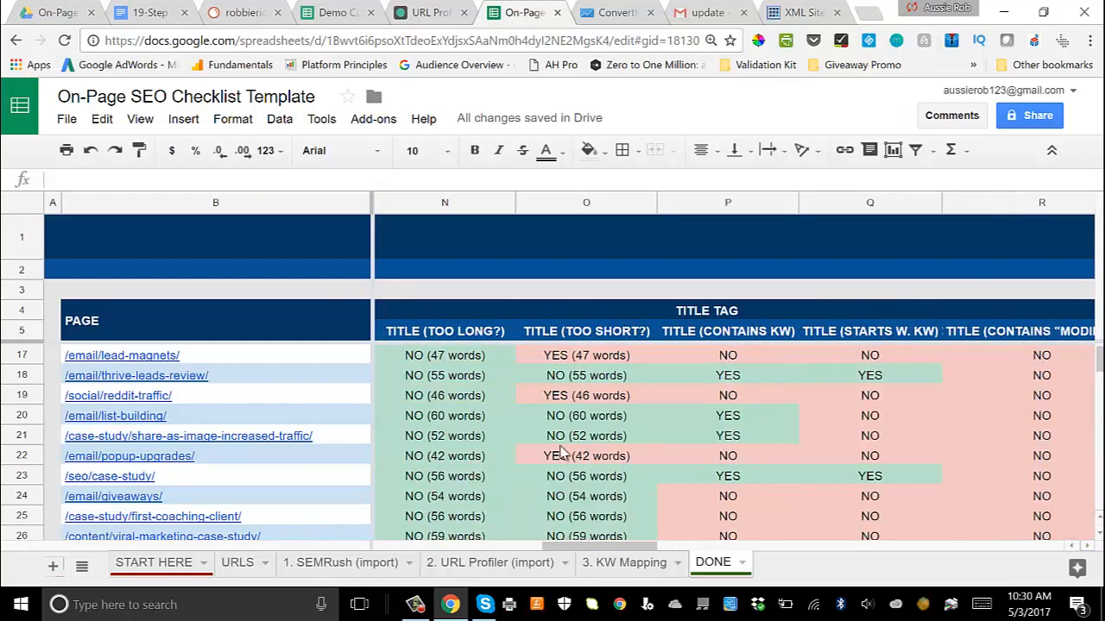
Step: Return to the Demo Copy spreadsheet and examine its DONE audit columns, from basic checks and H1, title, meta description and URL checks to media and content
click(330, 26)
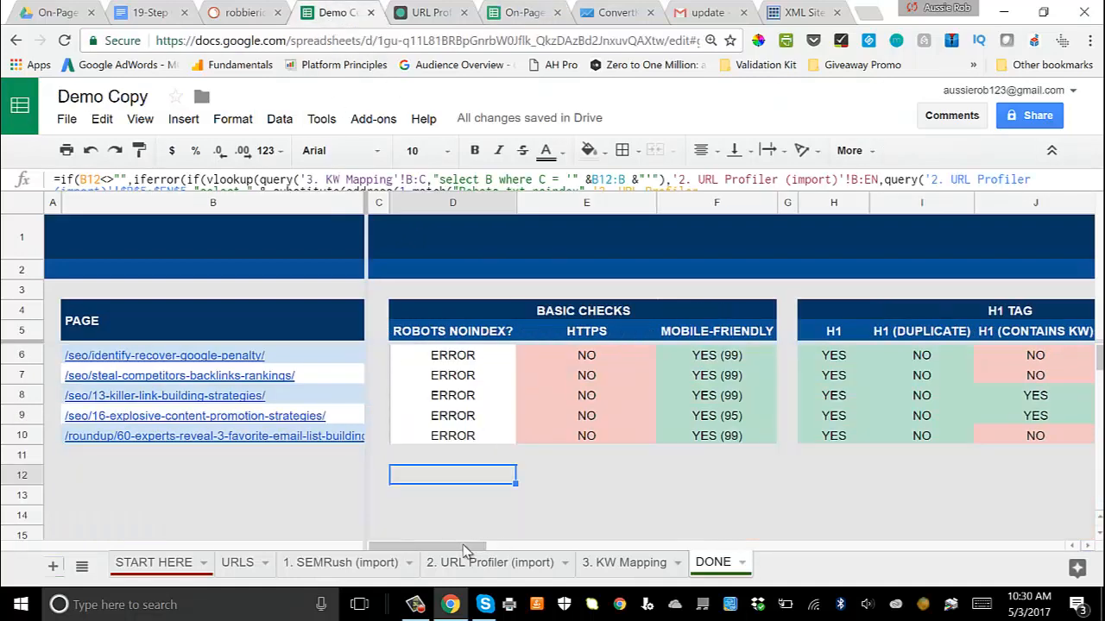
drag(468, 547, 498, 559)
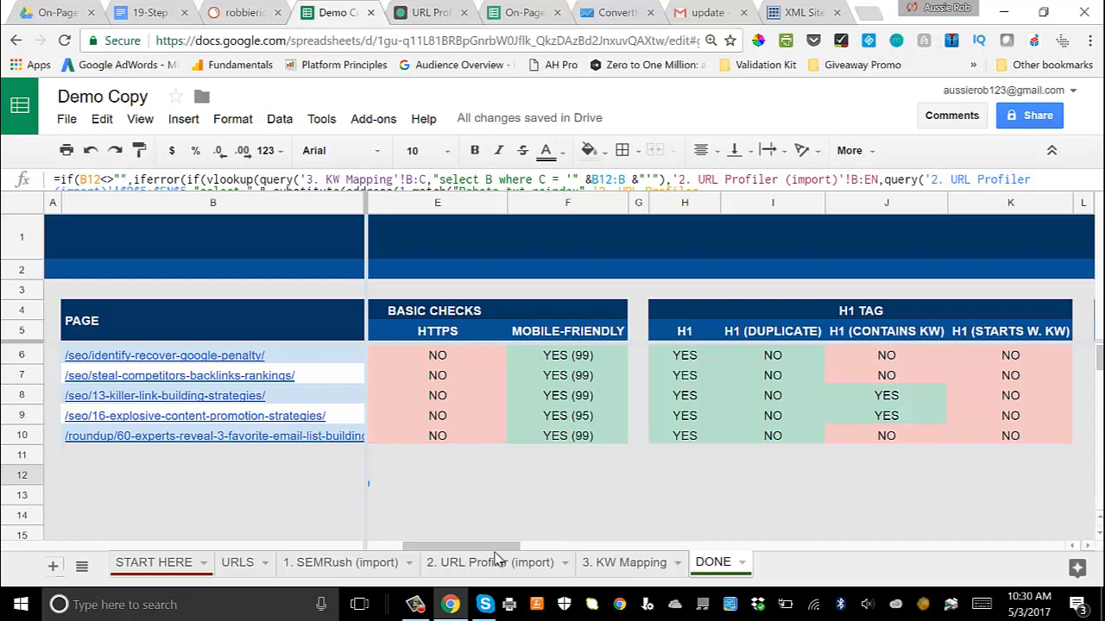
drag(498, 559, 531, 552)
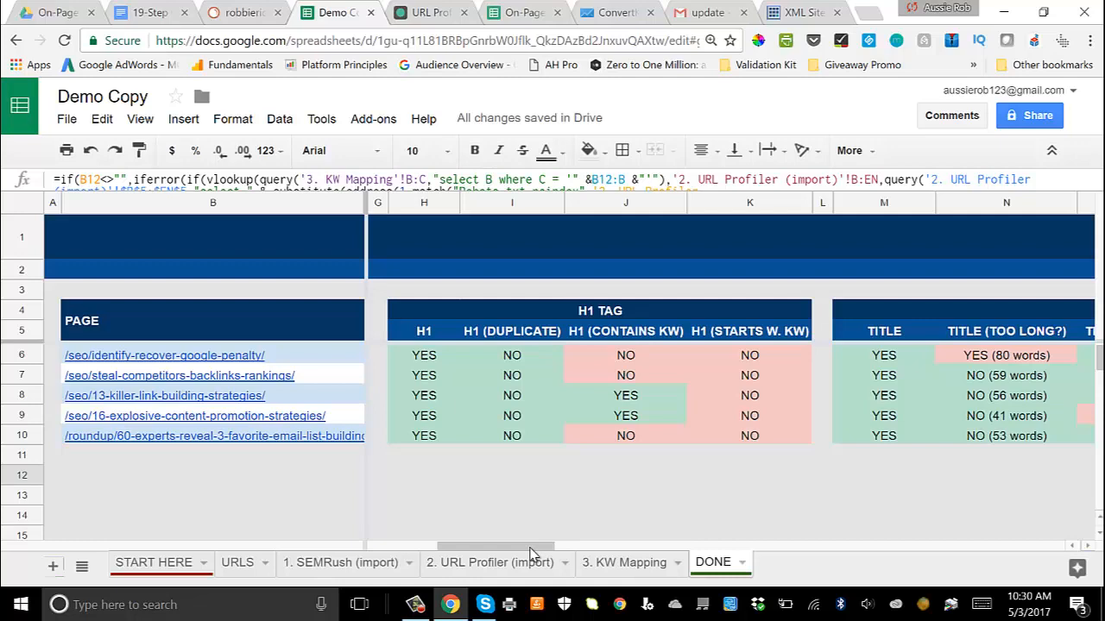
drag(533, 553, 604, 560)
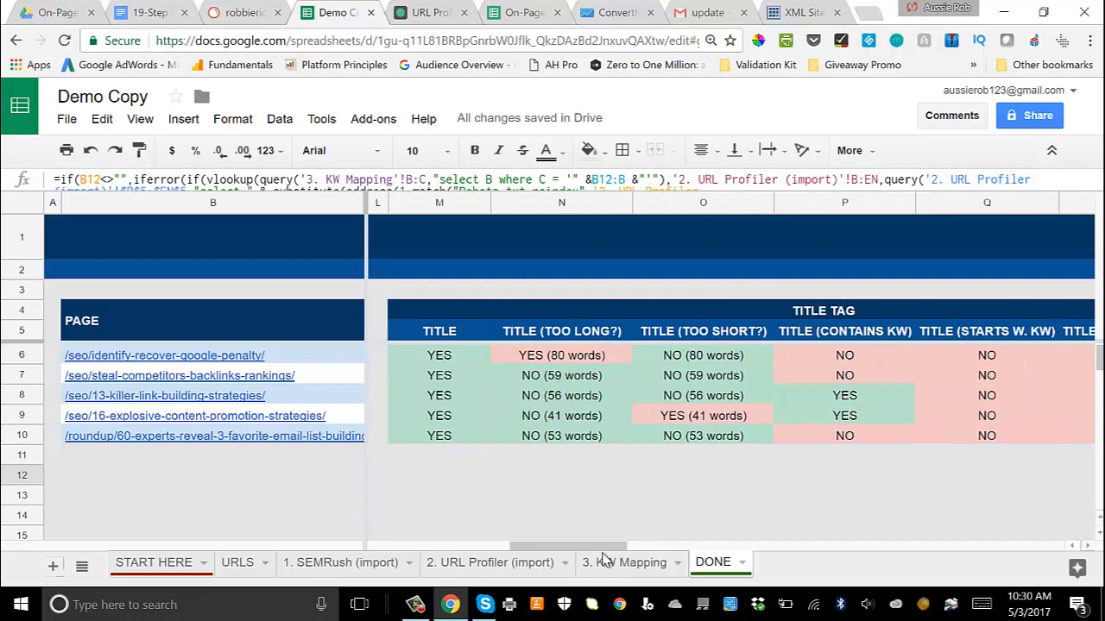
drag(604, 559, 723, 556)
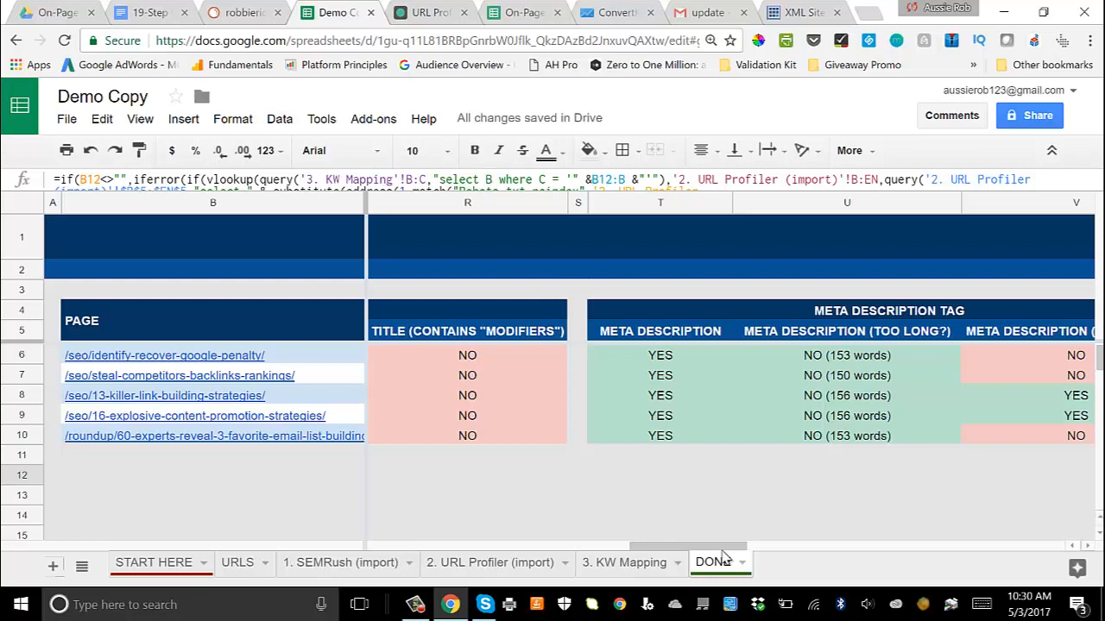
drag(723, 557, 862, 547)
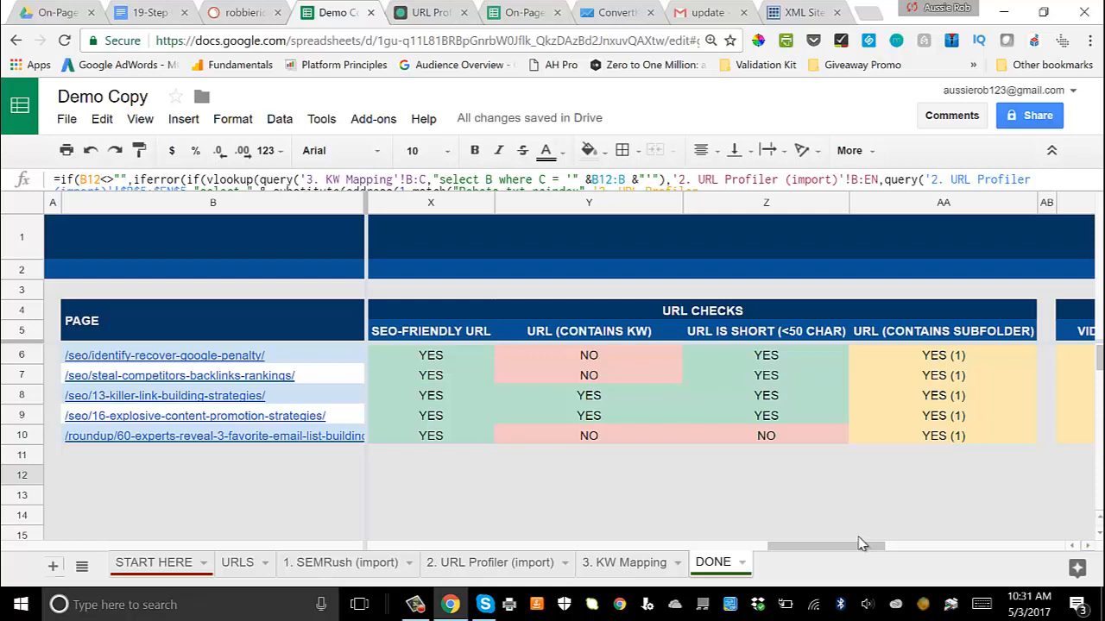
drag(859, 544, 913, 548)
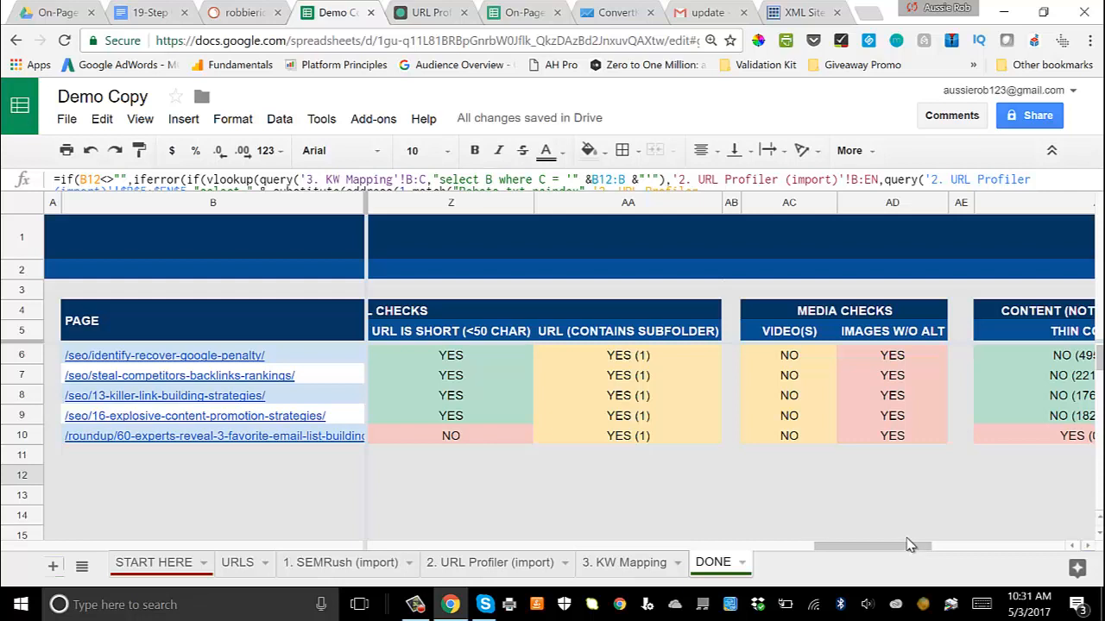
drag(910, 544, 936, 537)
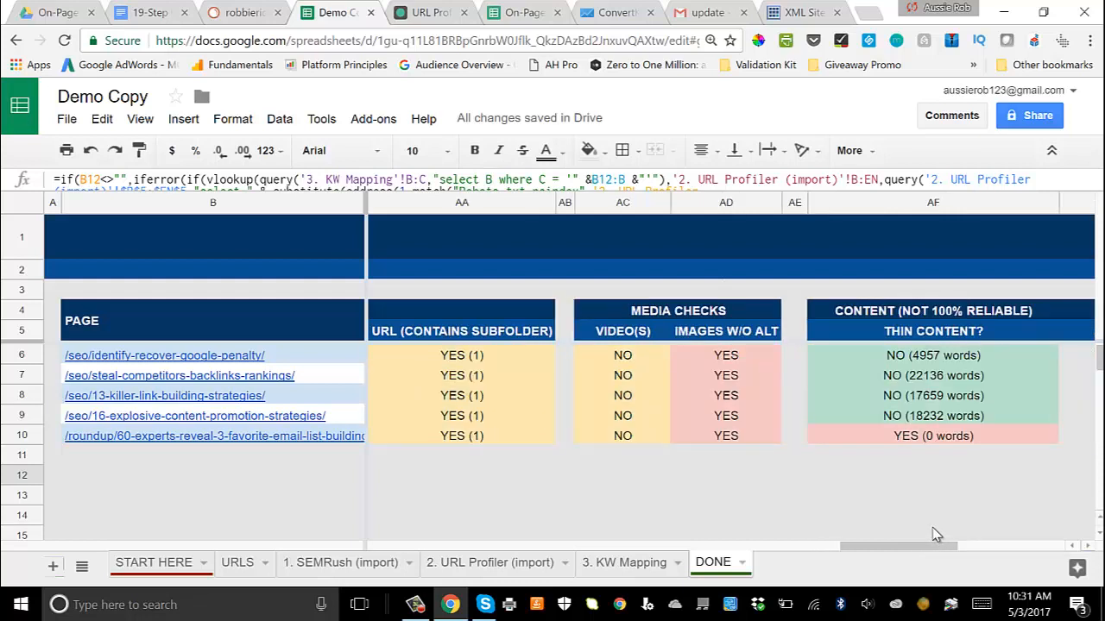
drag(937, 535, 976, 535)
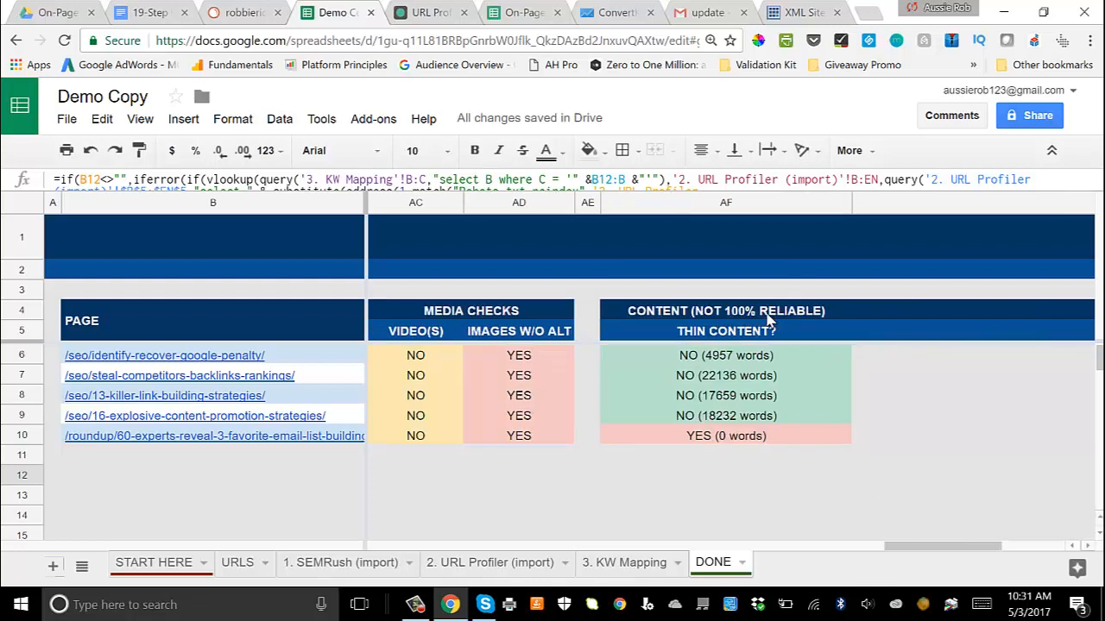
Step: Examine the thin content results on the Demo Copy's DONE sheet and review its audit columns again from the basic checks onward
click(714, 380)
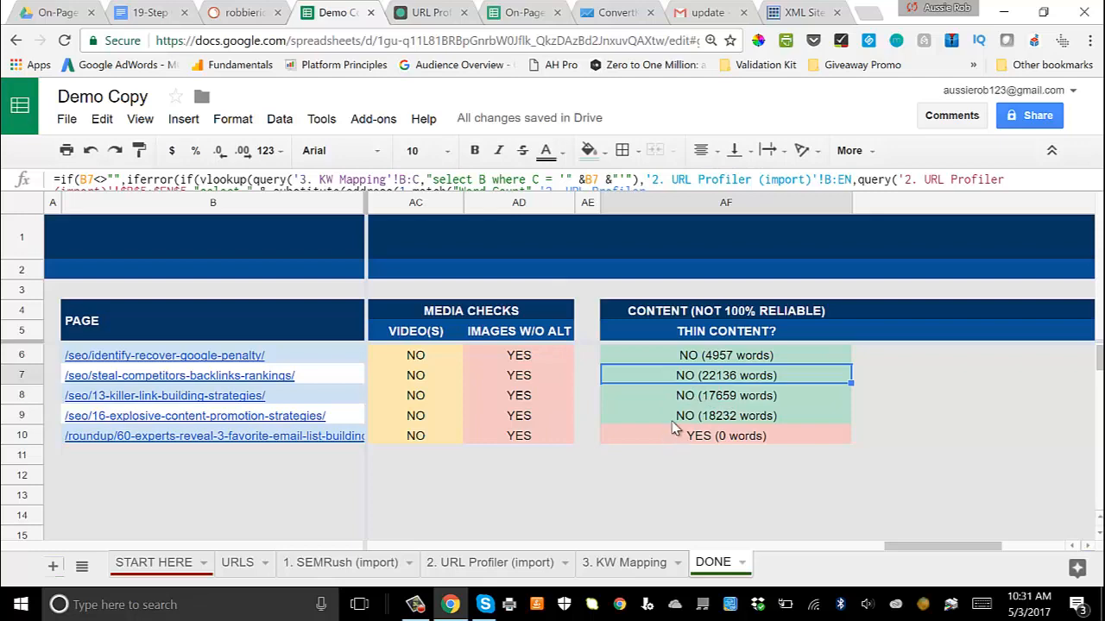
drag(921, 552, 404, 611)
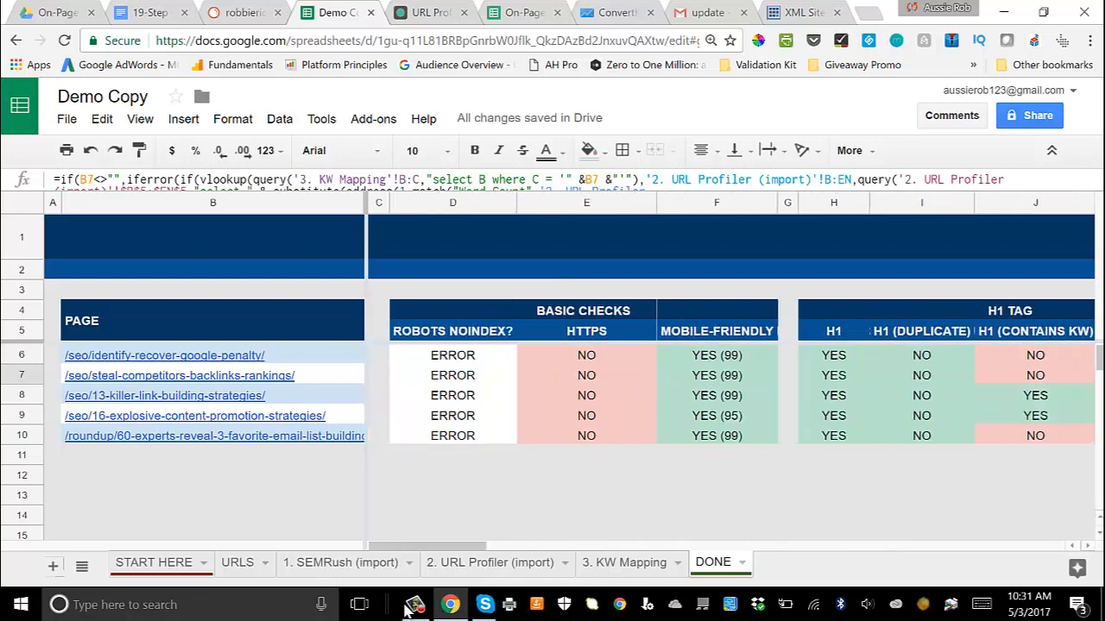
drag(399, 546, 653, 540)
drag(708, 528, 874, 530)
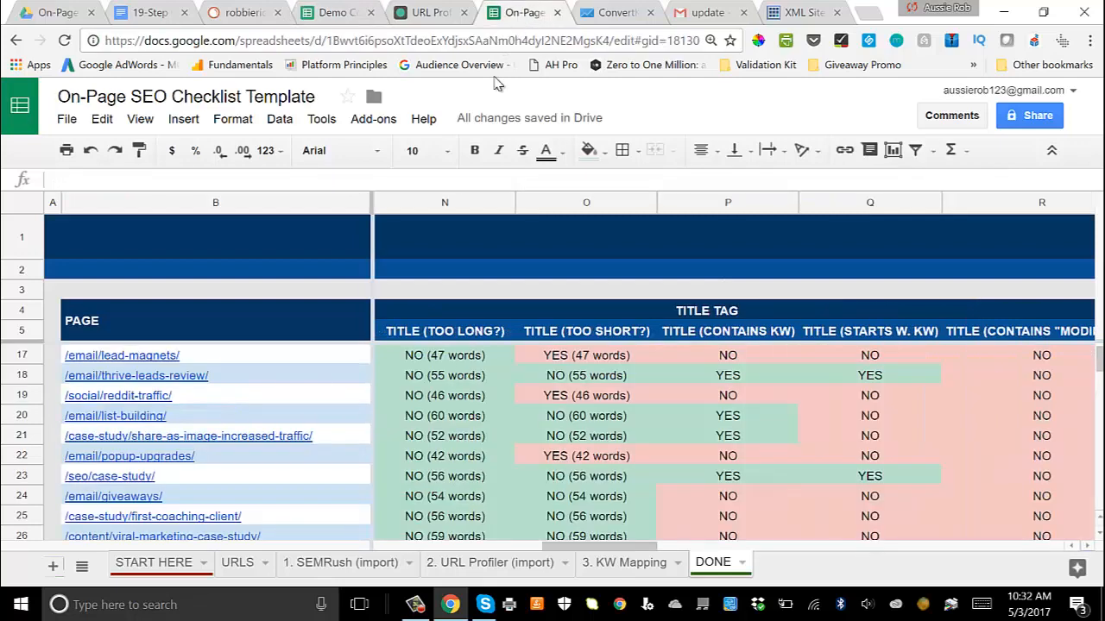
Step: In the On-Page SEO Checklist Template spreadsheet, examine the DONE sheet's meta description checks and the setup instructions on the START HERE sheet
drag(615, 549, 731, 547)
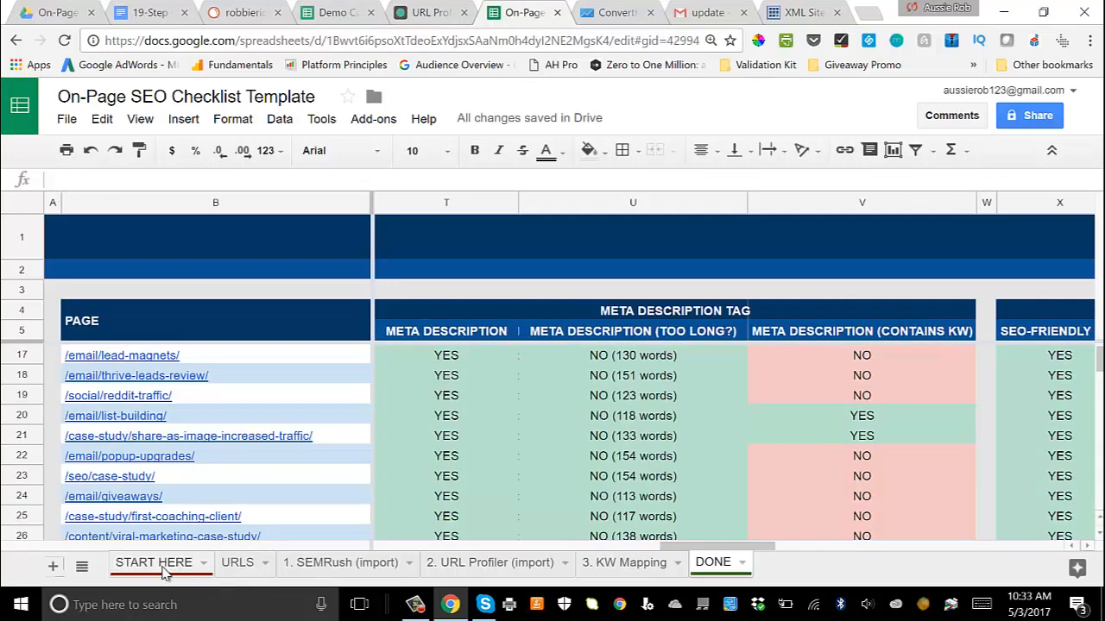
click(173, 563)
scroll(255, 345, down, 5)
scroll(255, 345, up, 1)
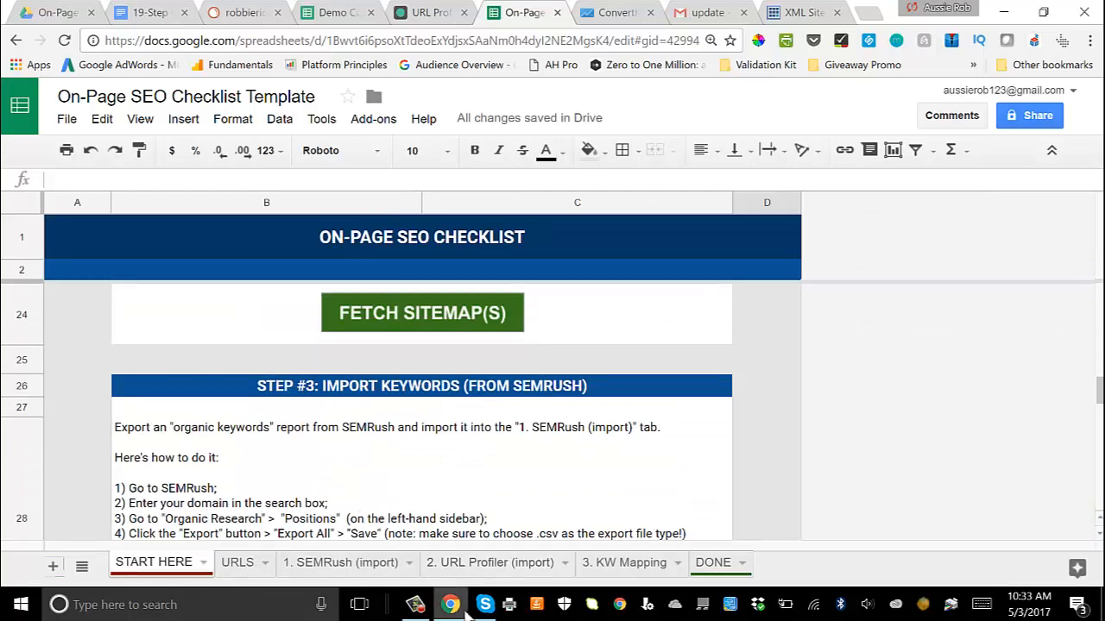
Step: Switch to URL Profiler to review its selected data options, and return to the template spreadsheet
click(415, 604)
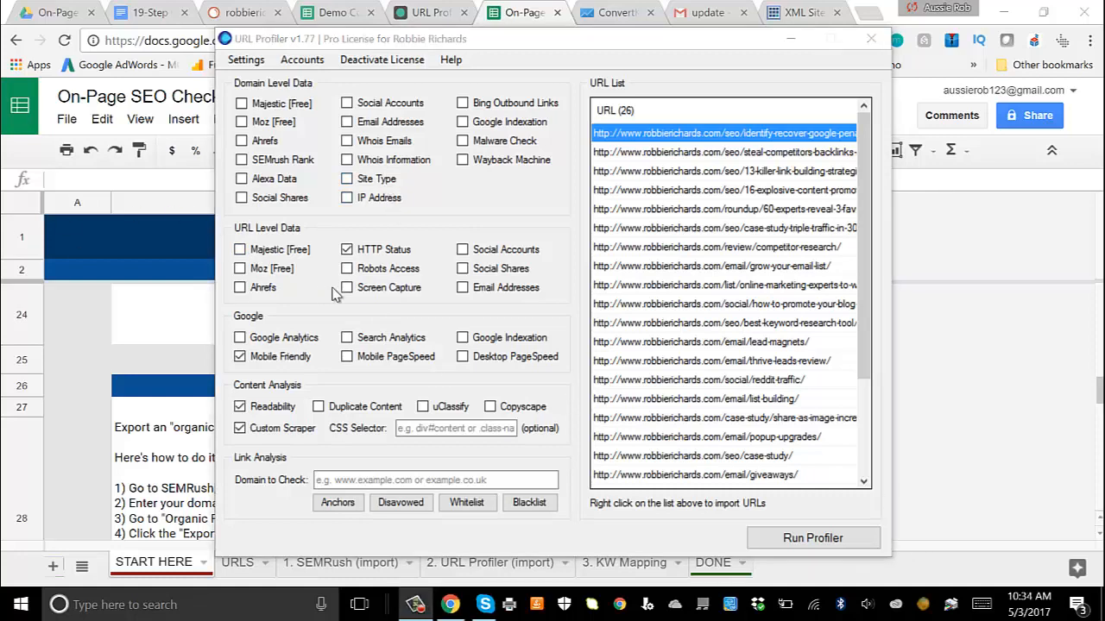
click(789, 39)
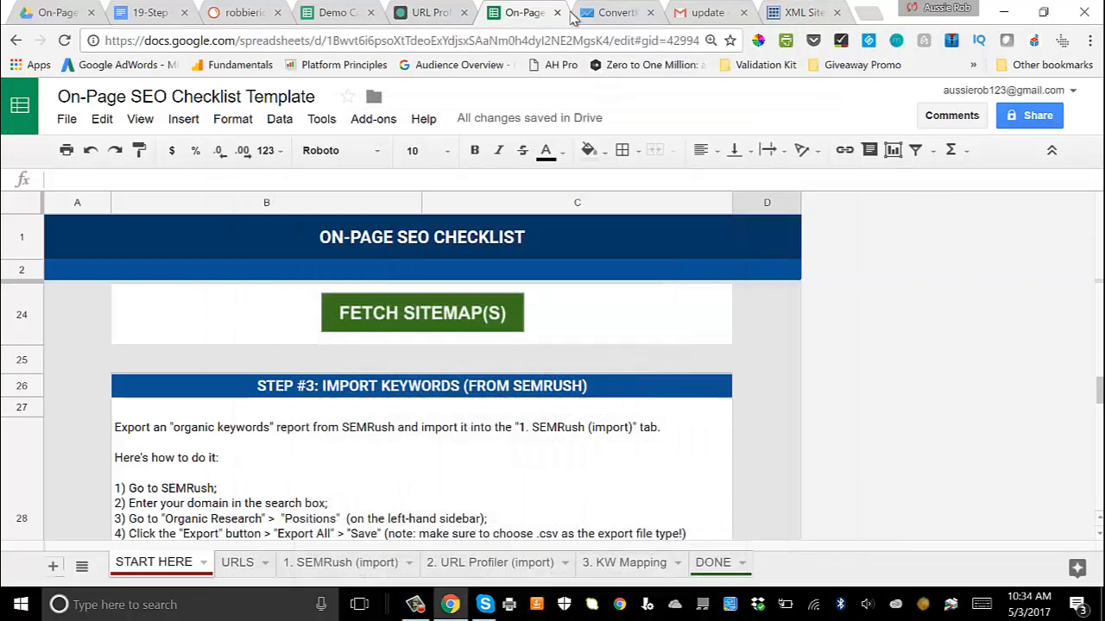
Step: Check the template's 3. KW Mapping sheet and examine the Robots Noindex column under Basic Checks on the DONE sheet
click(636, 565)
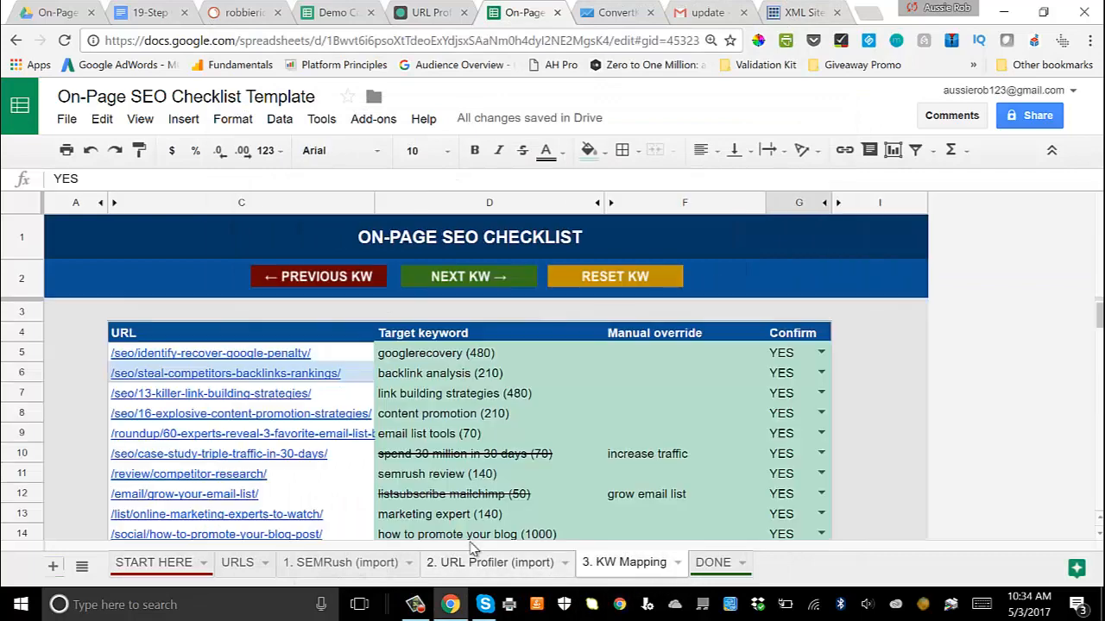
click(709, 562)
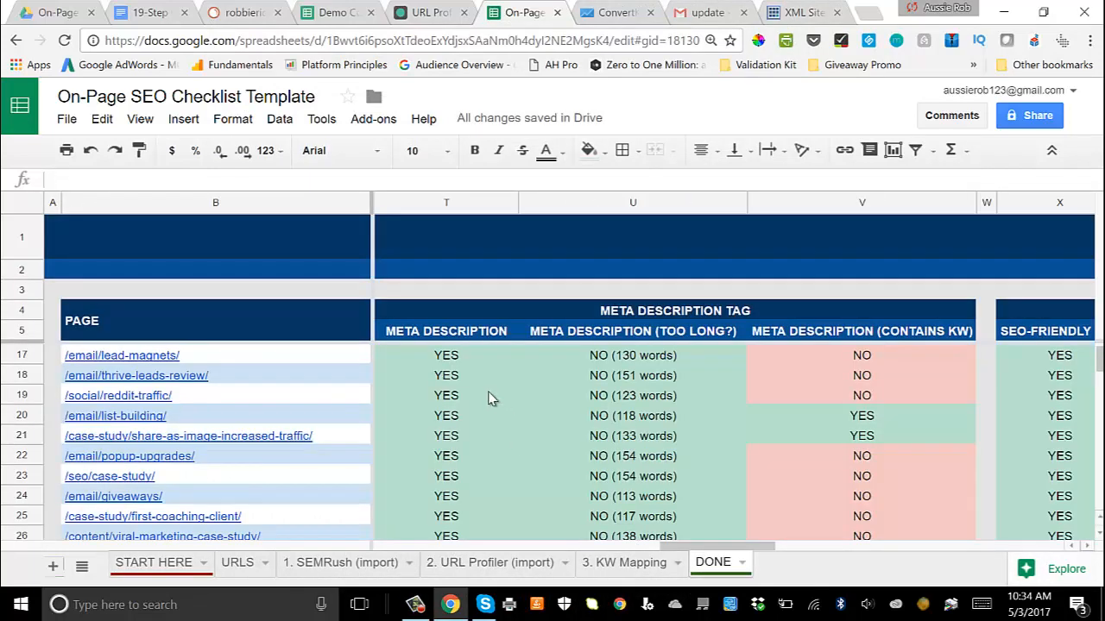
drag(704, 550, 415, 552)
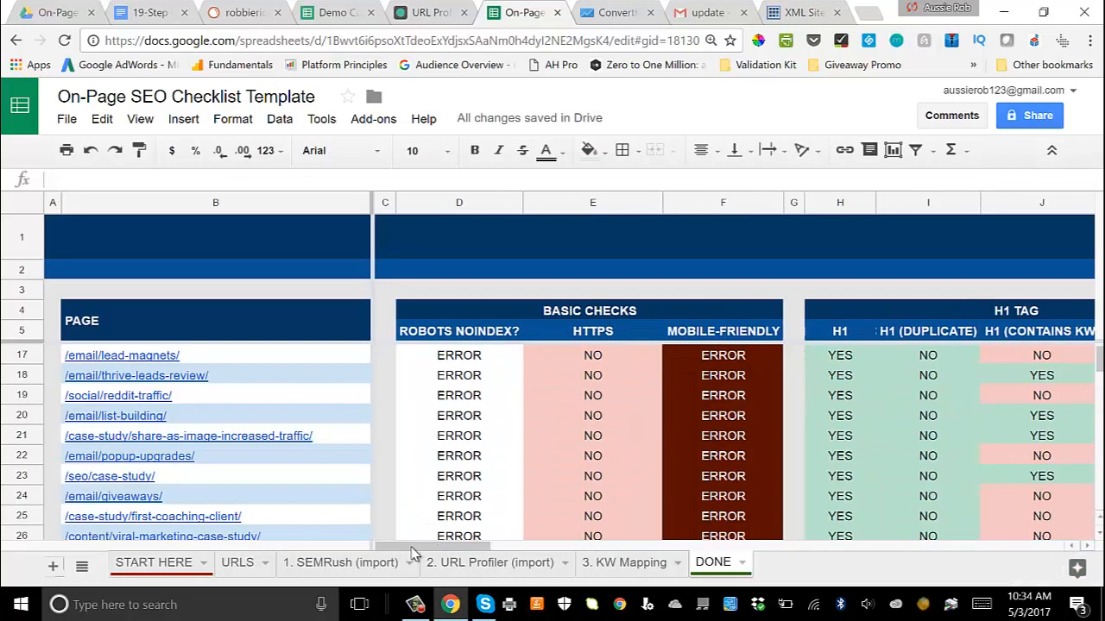
click(462, 373)
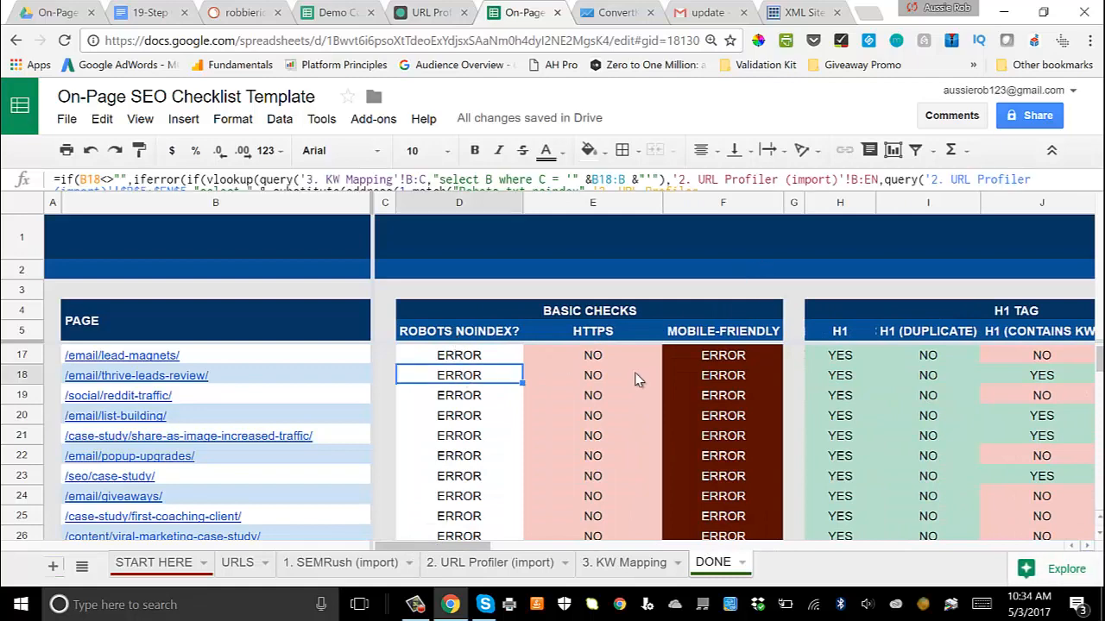
Step: Switch to URL Profiler and enable Robots Access in the URL Level Data options
click(415, 604)
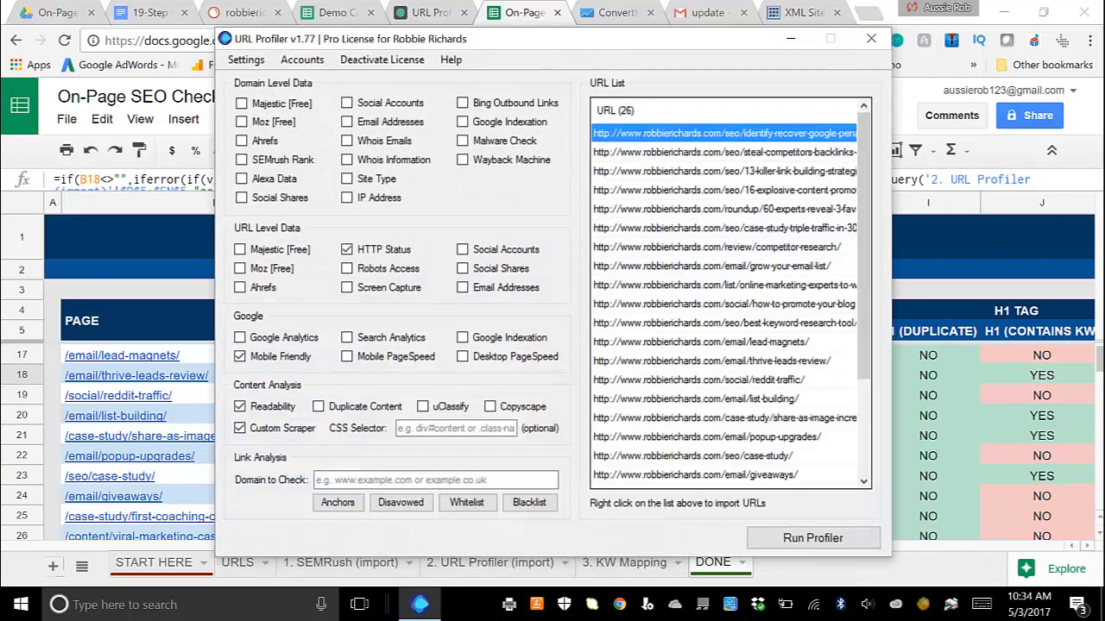
click(346, 268)
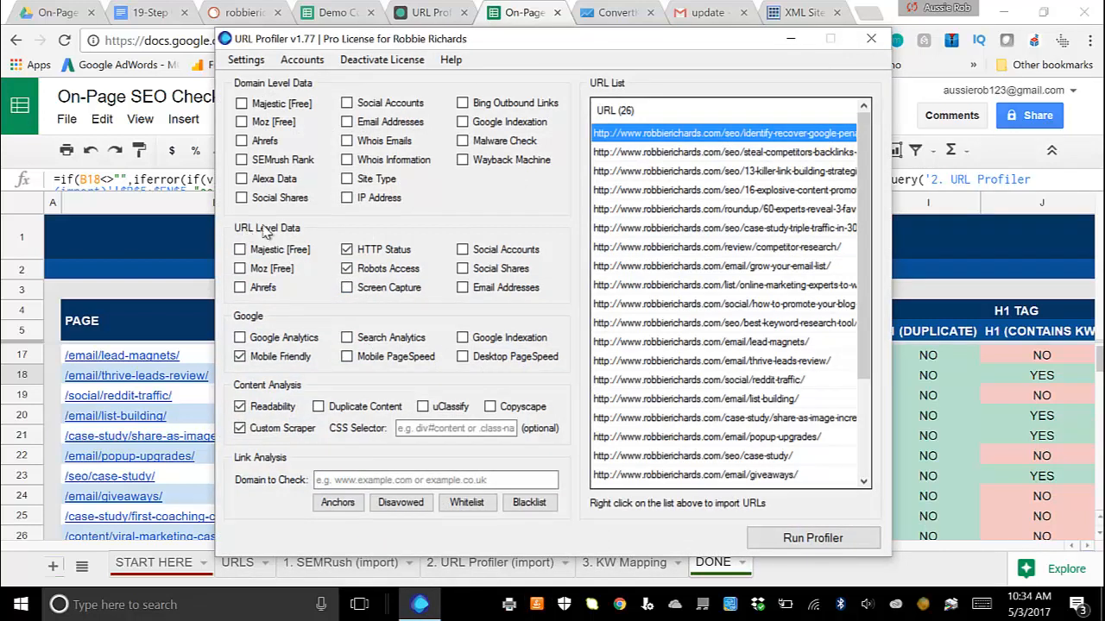